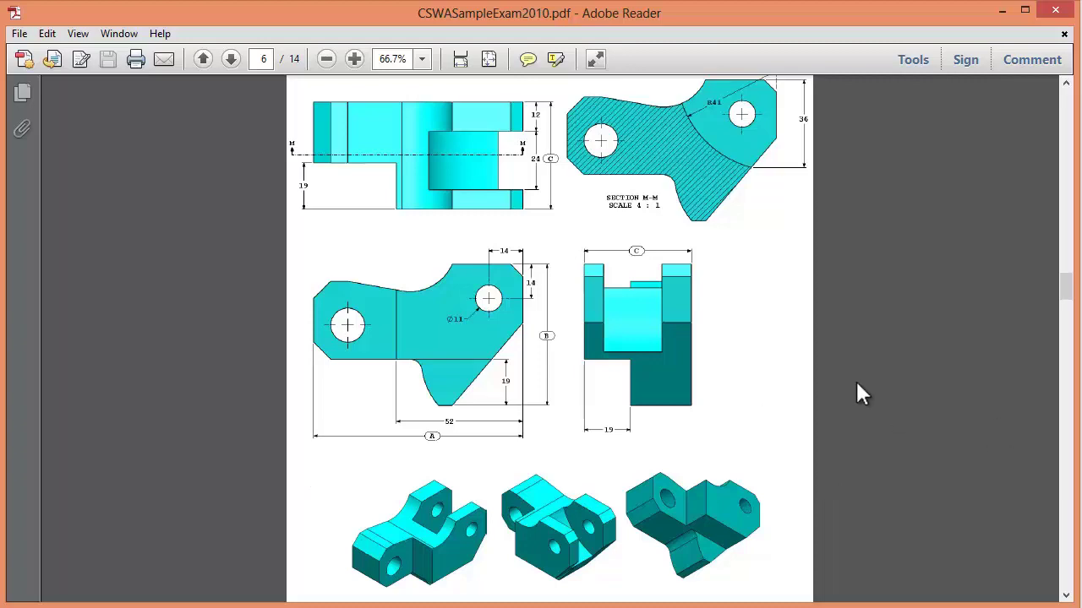
- Scroll the exam PDF to the Part Modeling heading on page 6 and narrow its window to reveal SolidWorks
scroll(849, 402, up, 10)
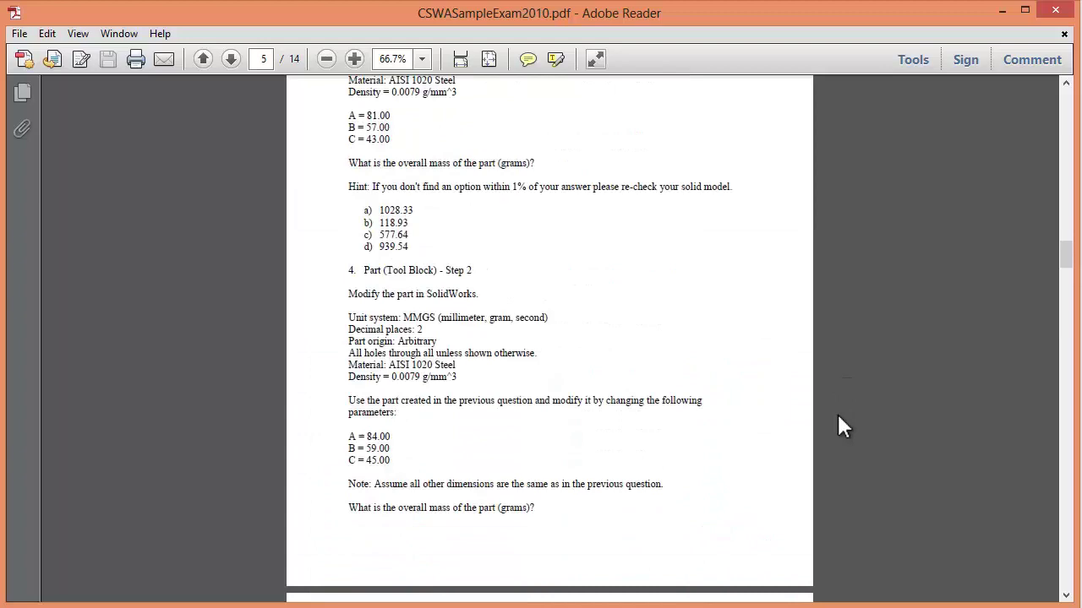
scroll(844, 422, up, 10)
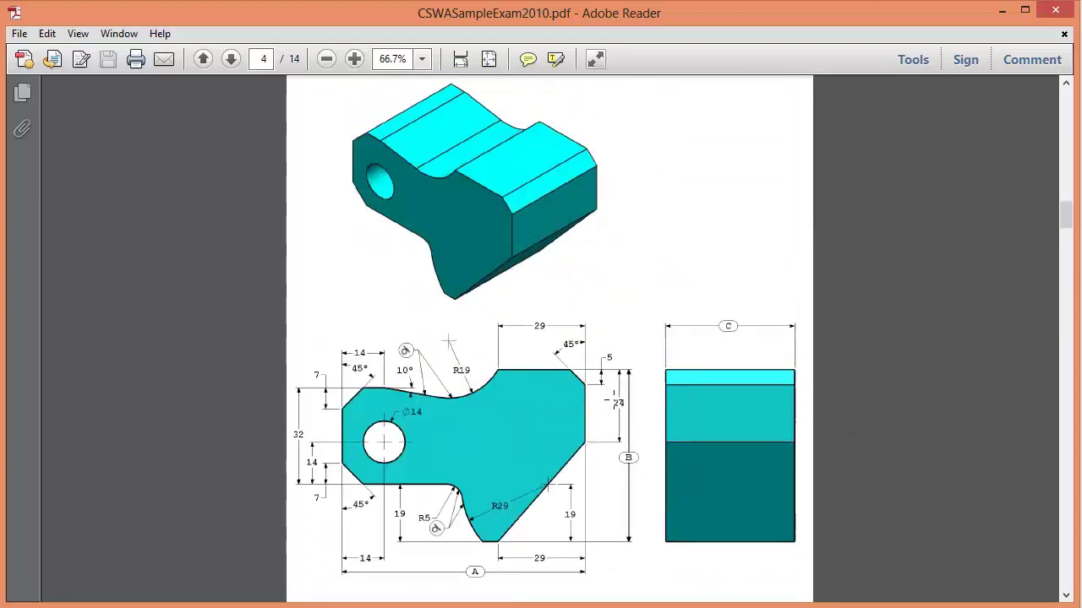
scroll(600, 395, down, 10)
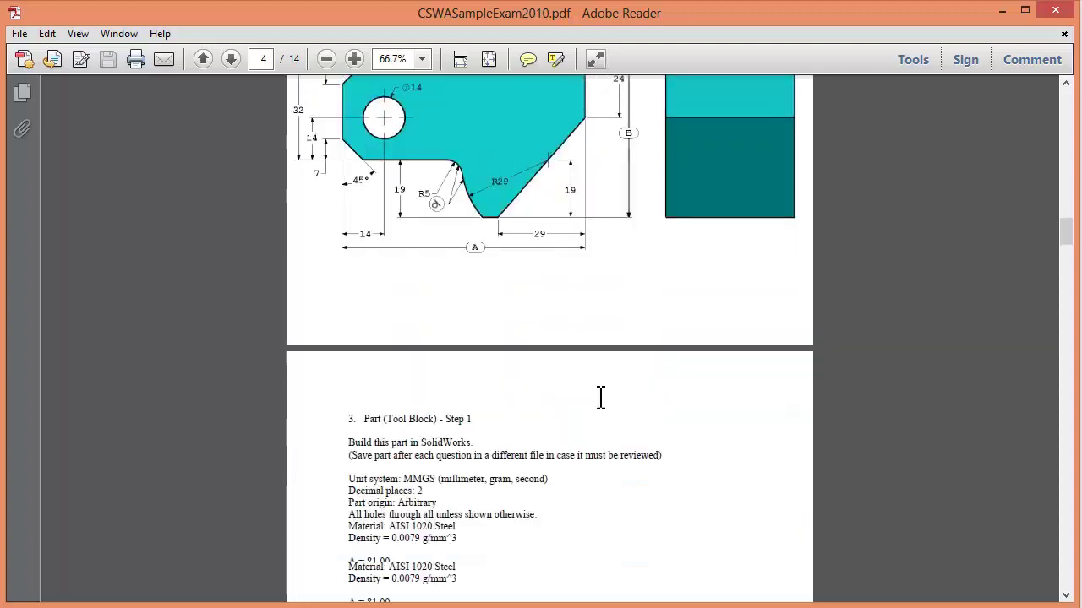
scroll(549, 338, down, 5)
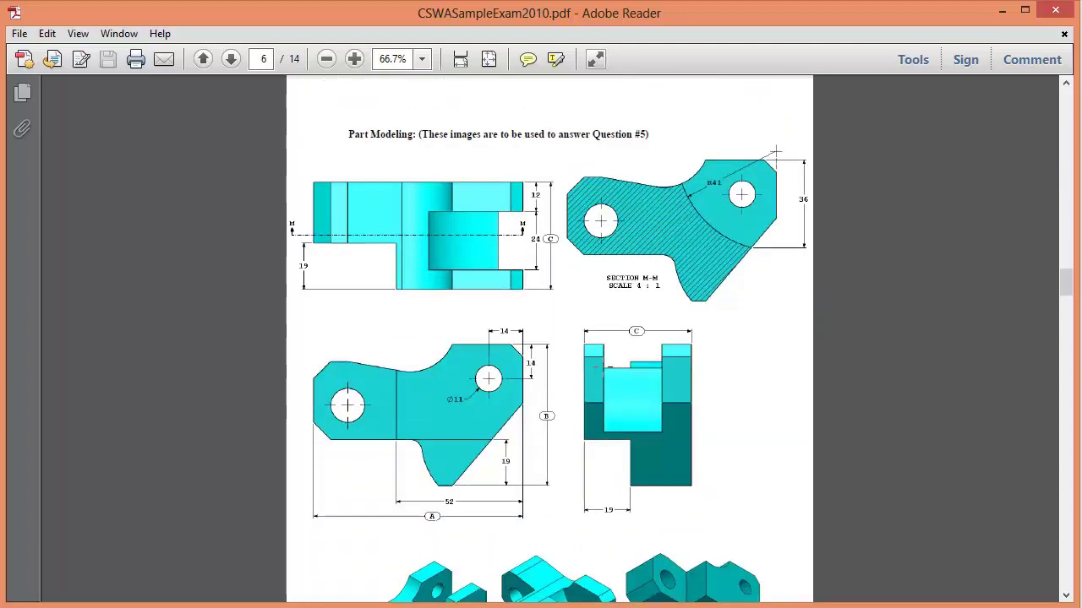
scroll(605, 366, down, 1)
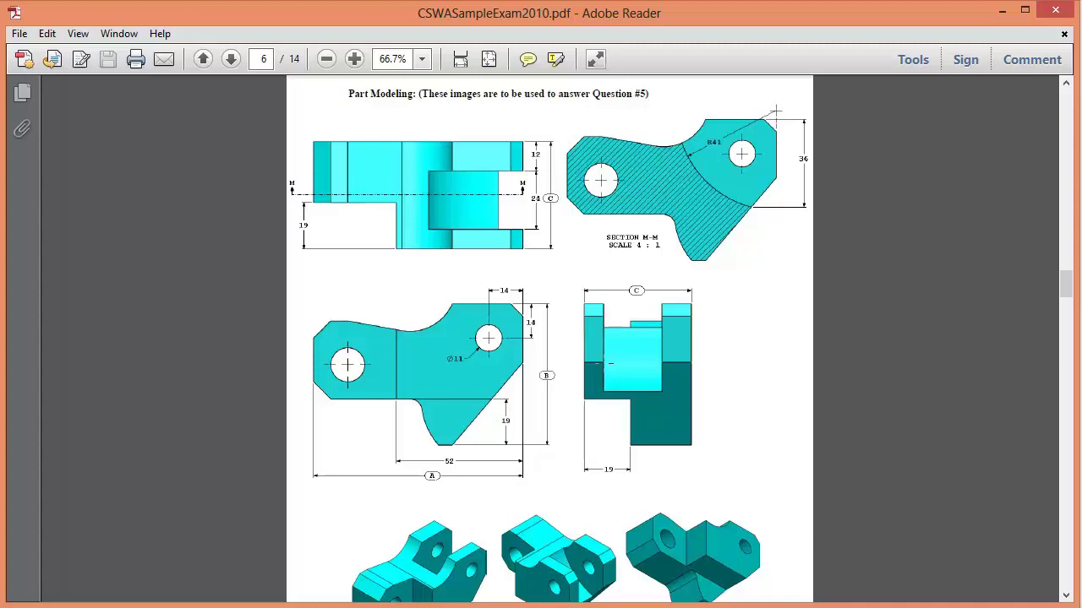
scroll(897, 440, down, 2)
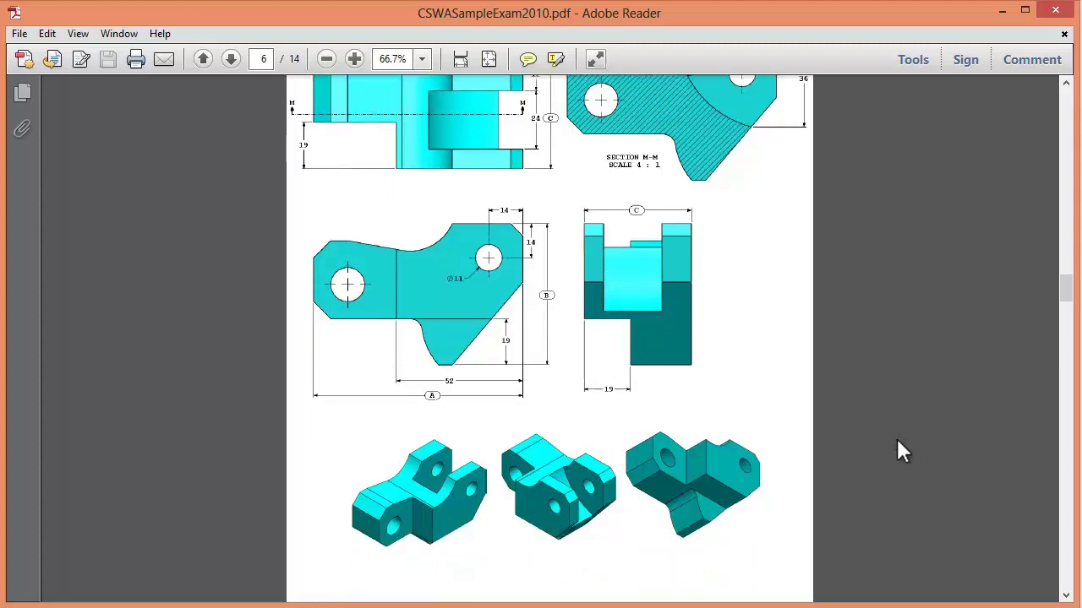
scroll(900, 451, up, 1)
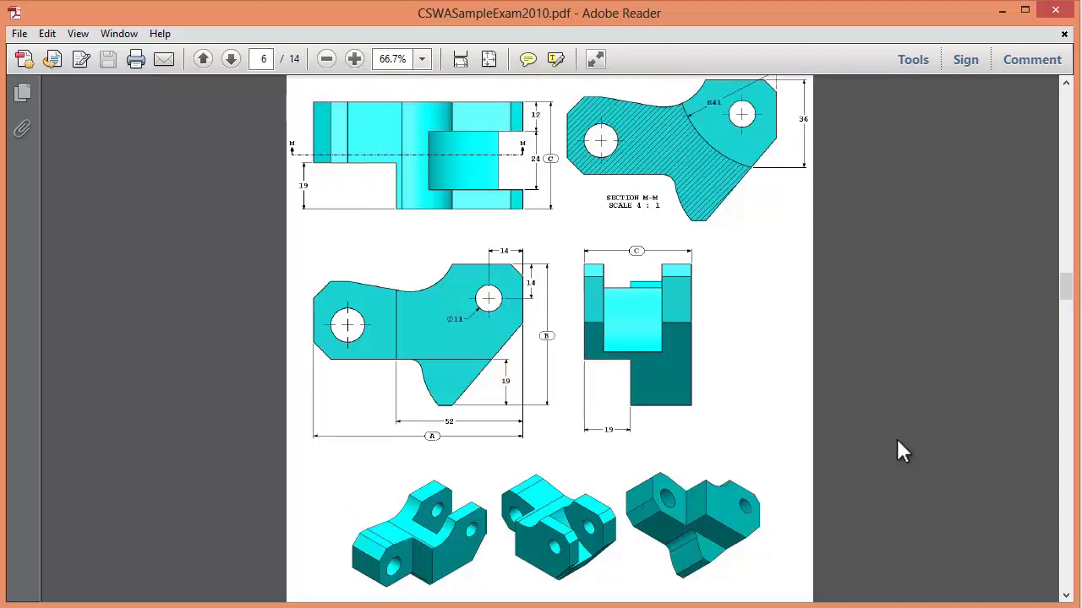
scroll(900, 451, up, 1)
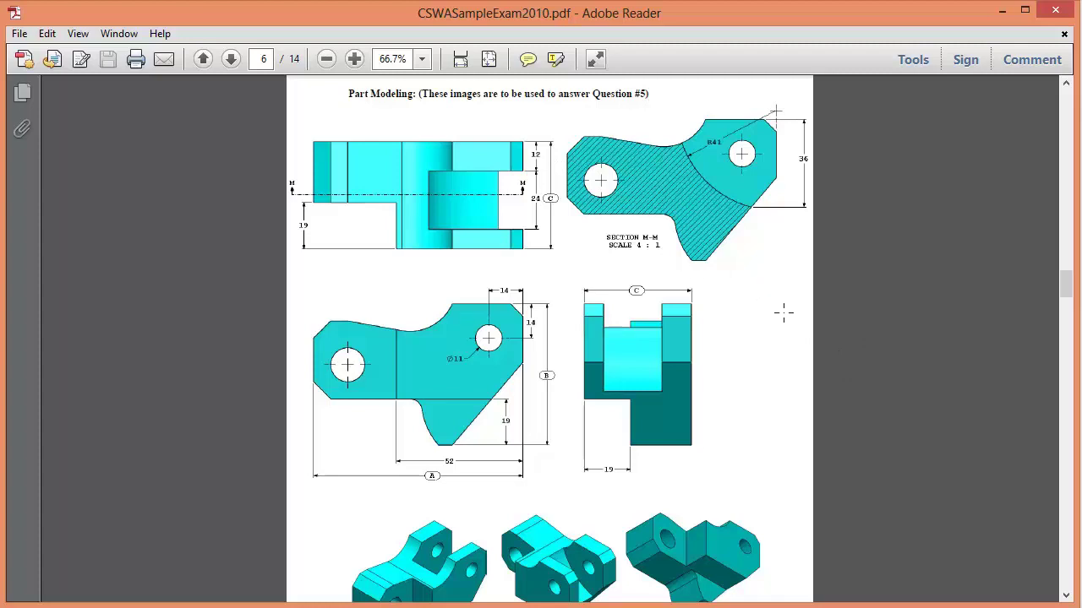
scroll(781, 316, down, 1)
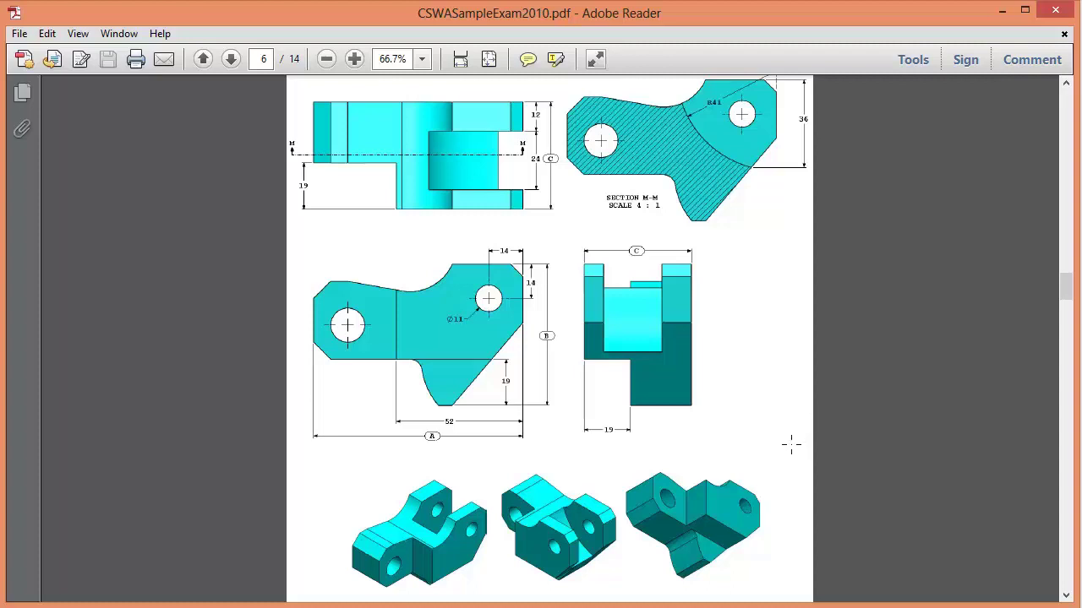
scroll(790, 447, up, 1)
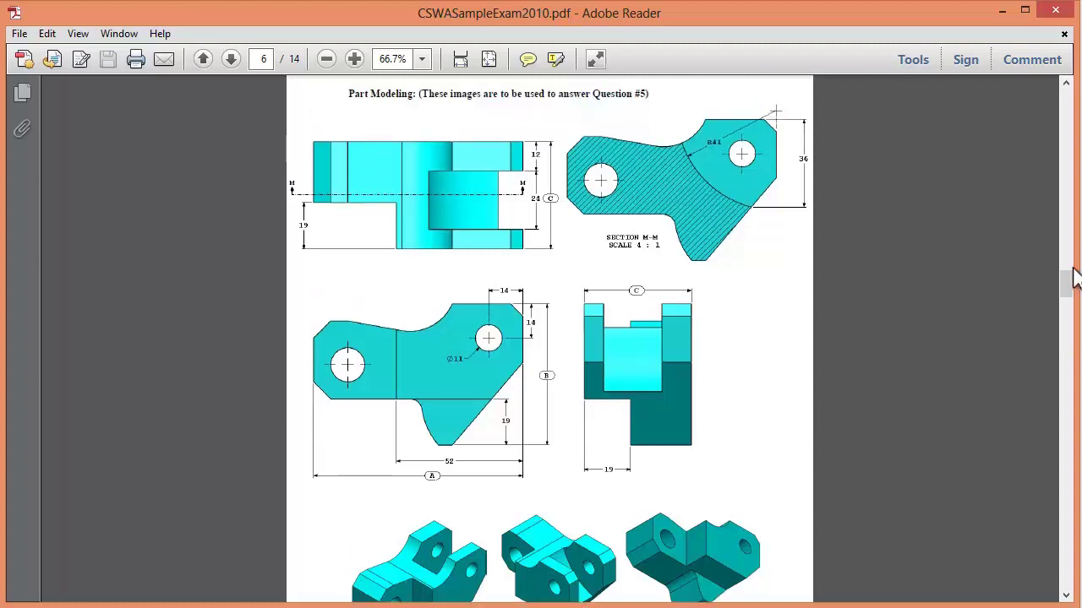
drag(1064, 262, 382, 287)
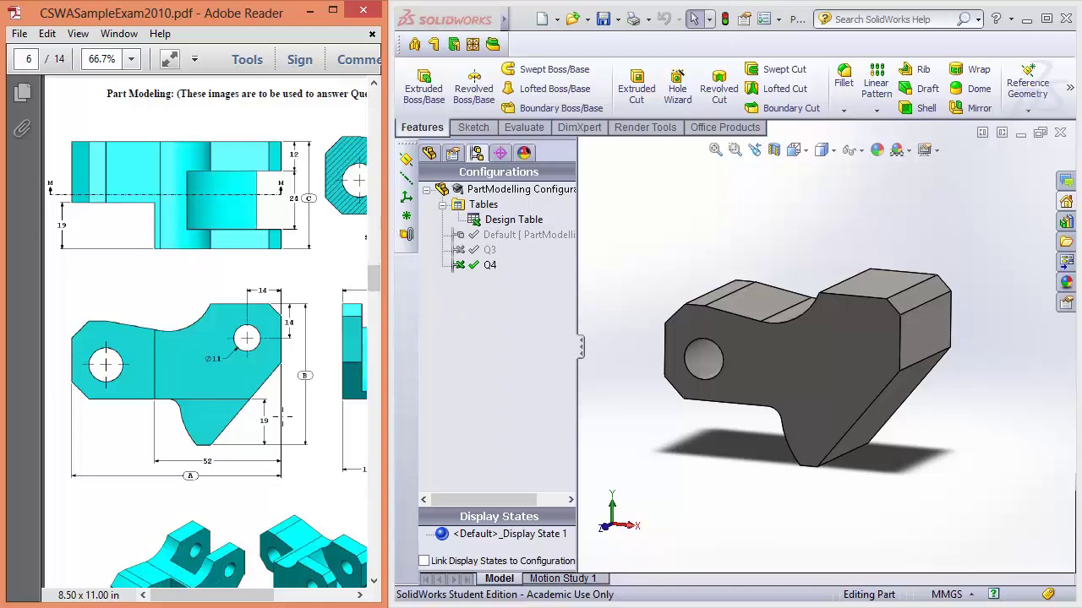
- Scroll the exam PDF to page 7, showing the Step 3 values A 86, B 58, C 44
click(294, 471)
scroll(296, 477, down, 5)
scroll(295, 479, down, 5)
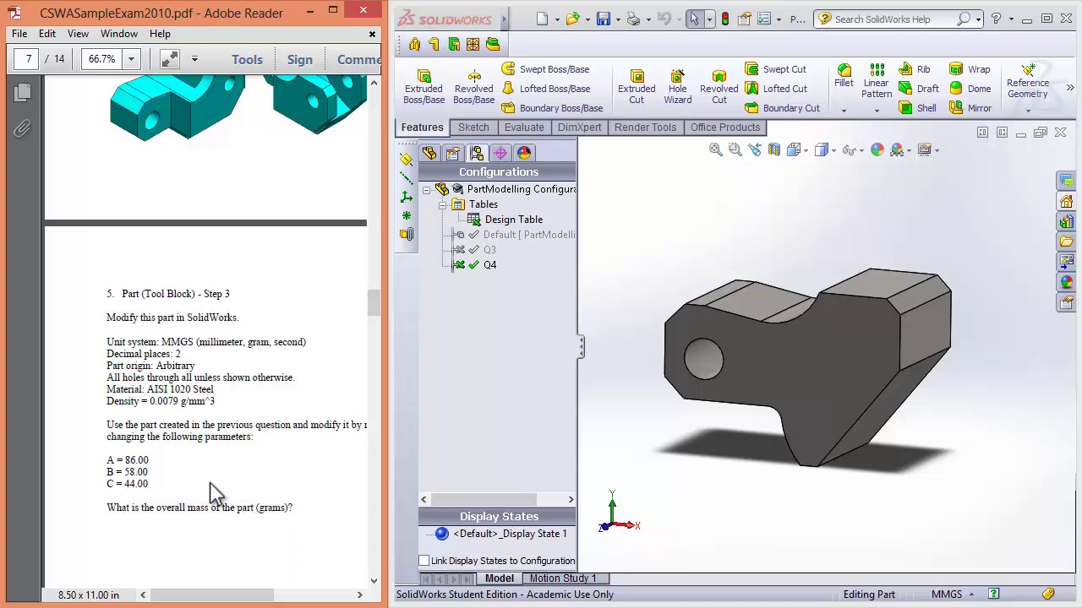
- Open the part's Design Table for editing from the ConfigurationManager
click(676, 240)
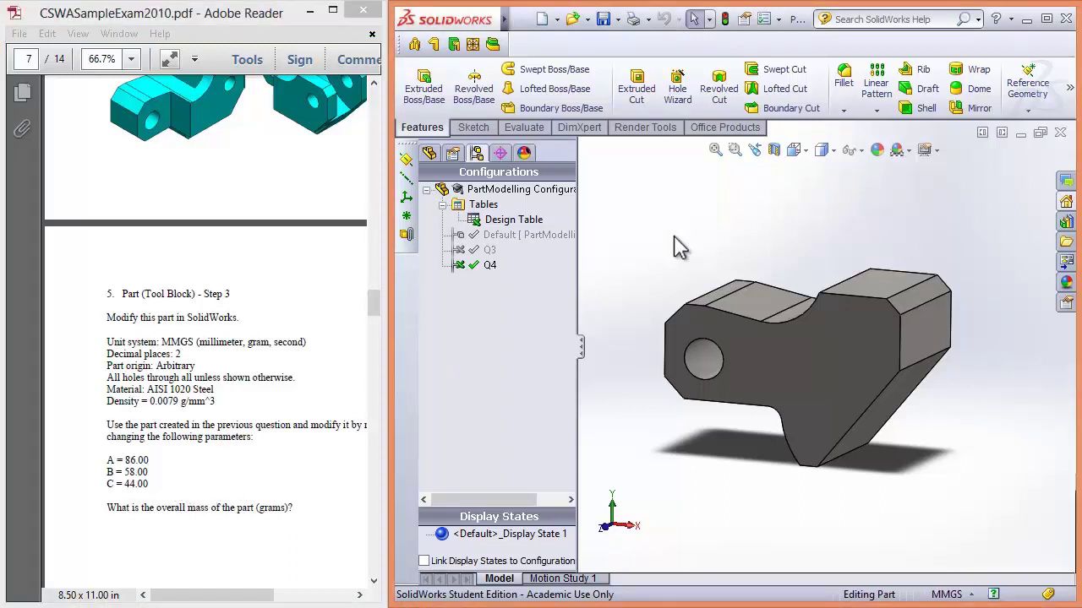
click(522, 222)
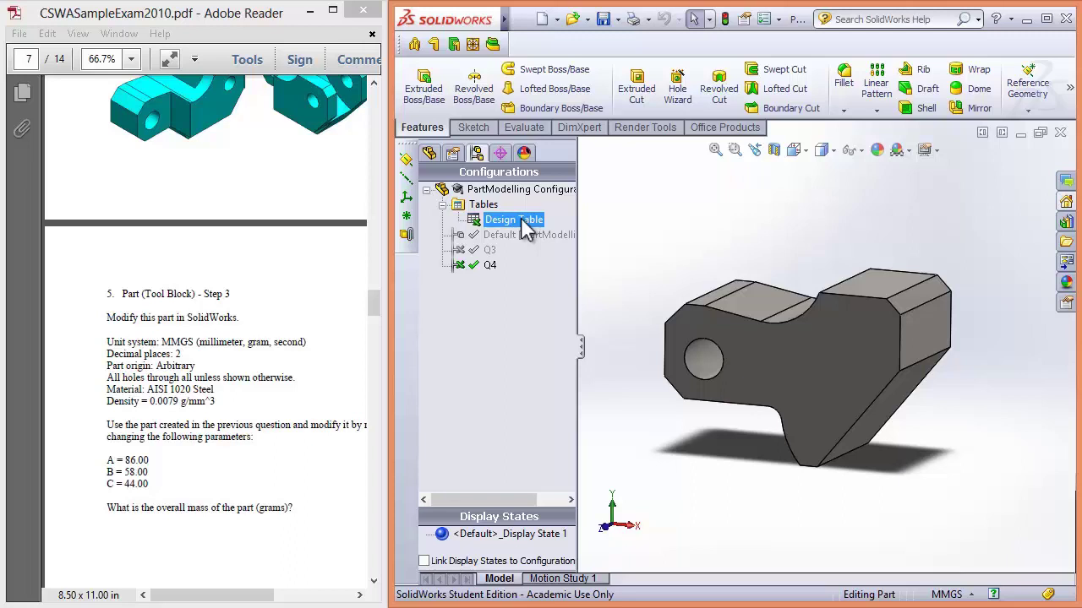
right_click(521, 223)
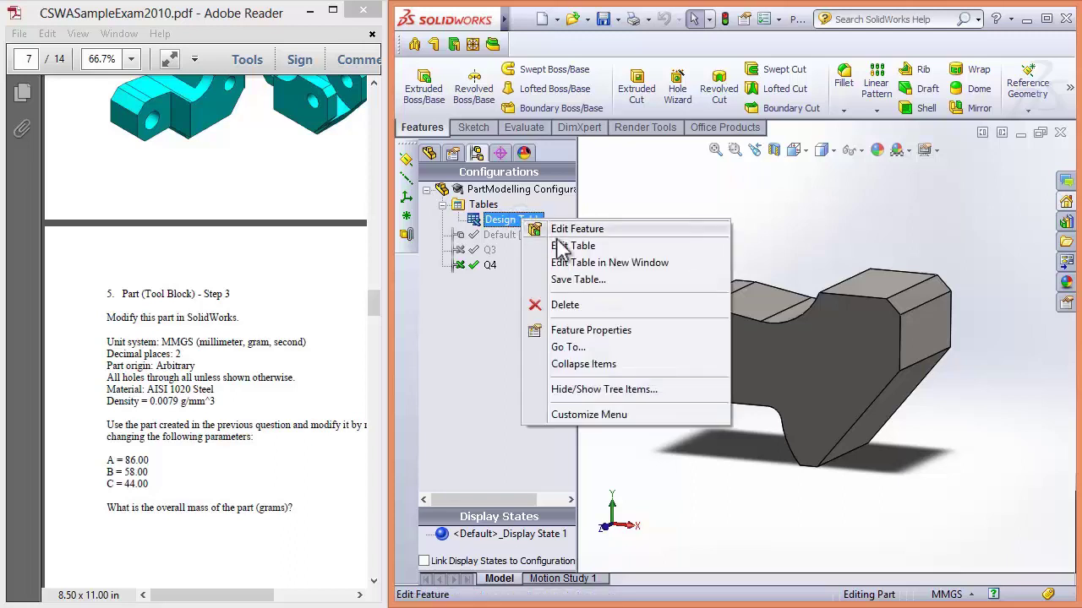
click(464, 283)
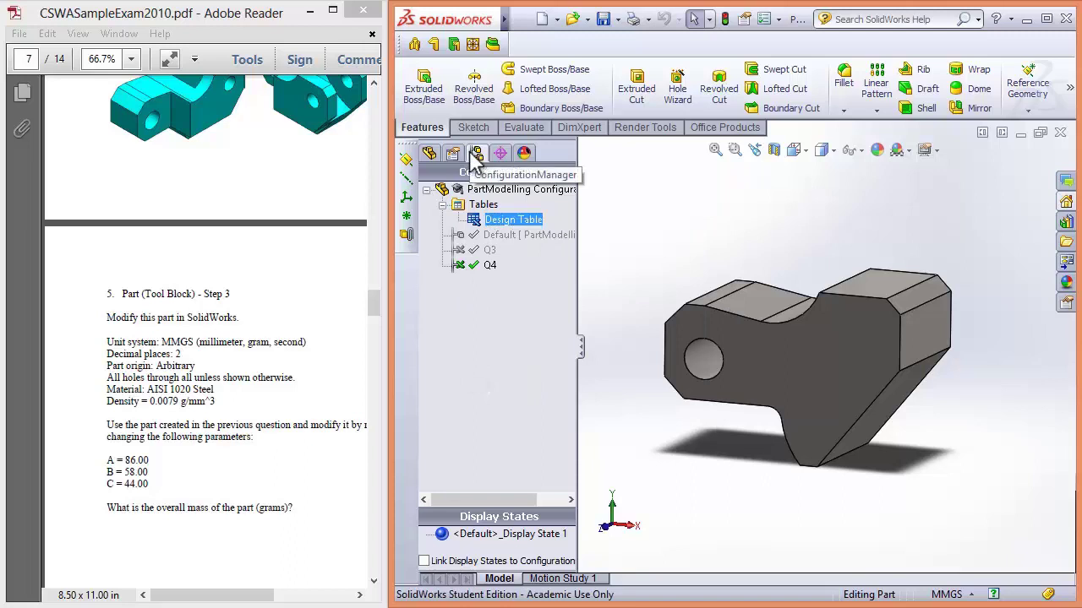
click(489, 265)
click(446, 209)
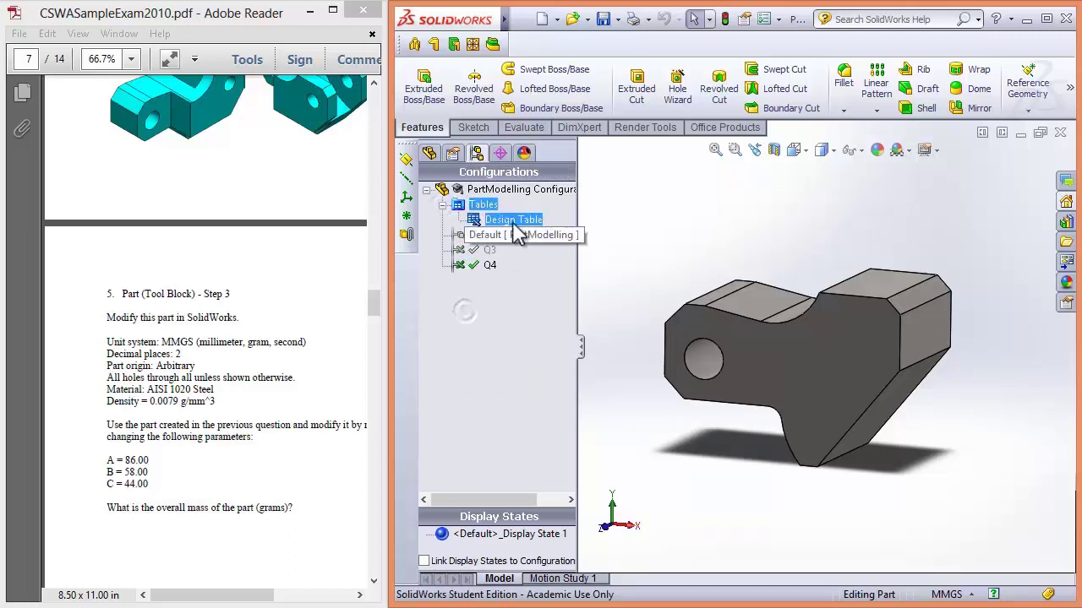
click(544, 221)
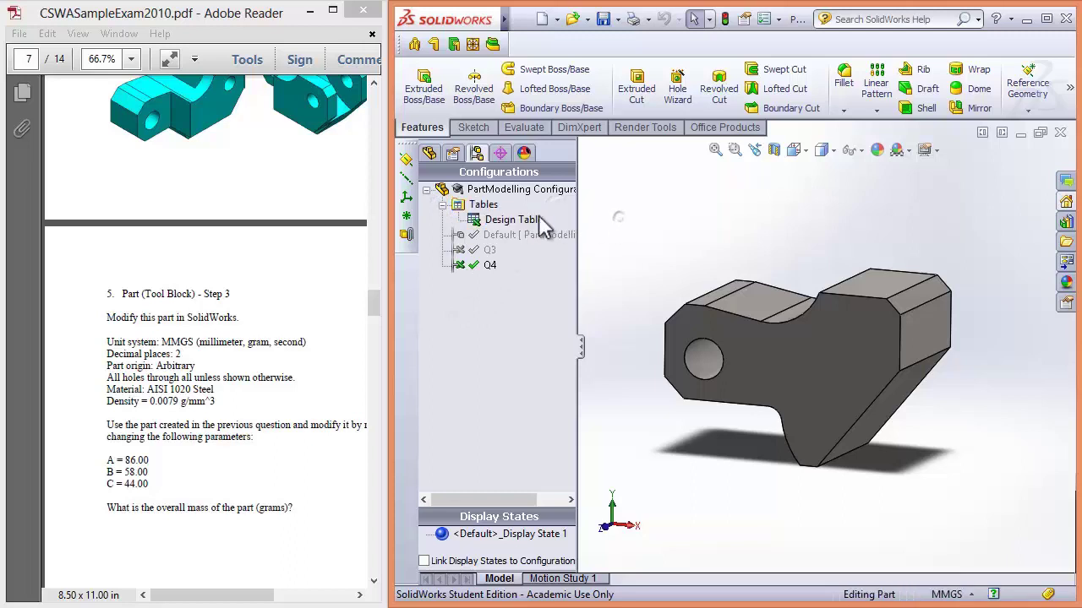
right_click(534, 222)
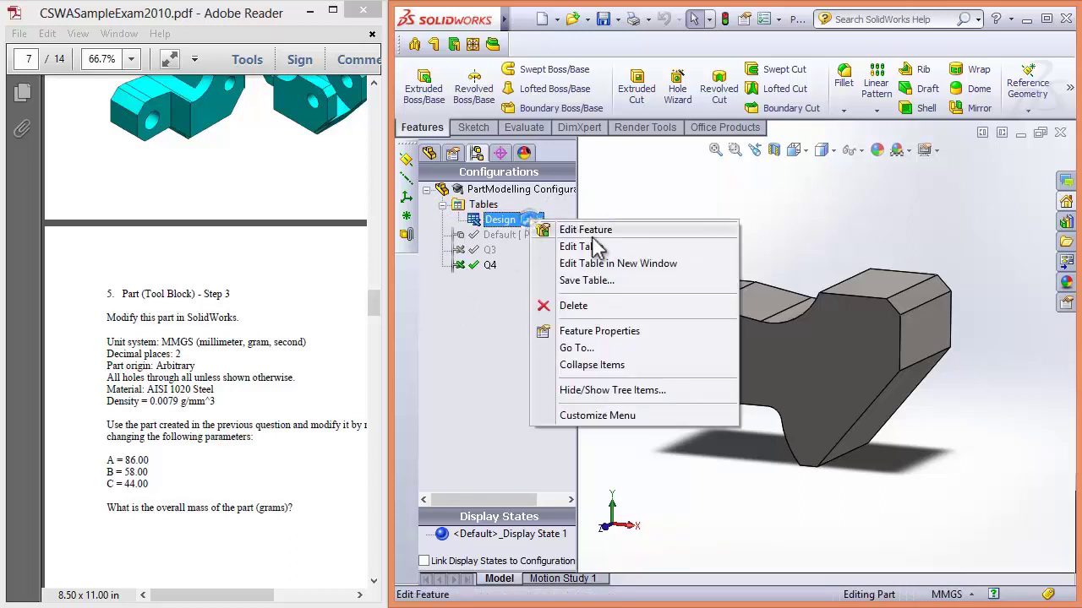
click(581, 247)
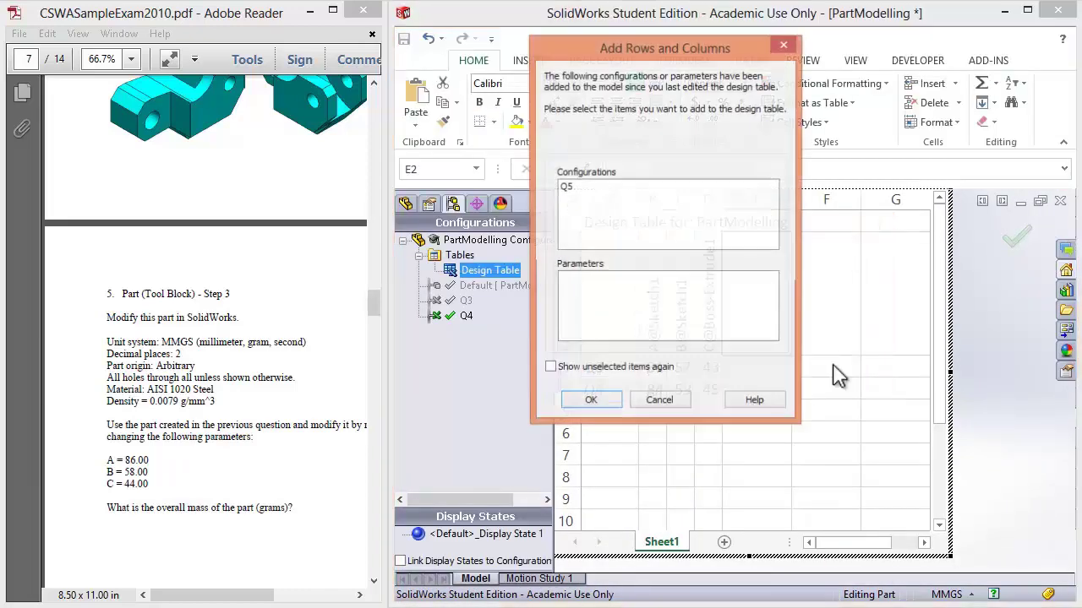
- Skip the add-rows prompt, enter row Q5 with 86, 58, 44, and close the design table
click(659, 402)
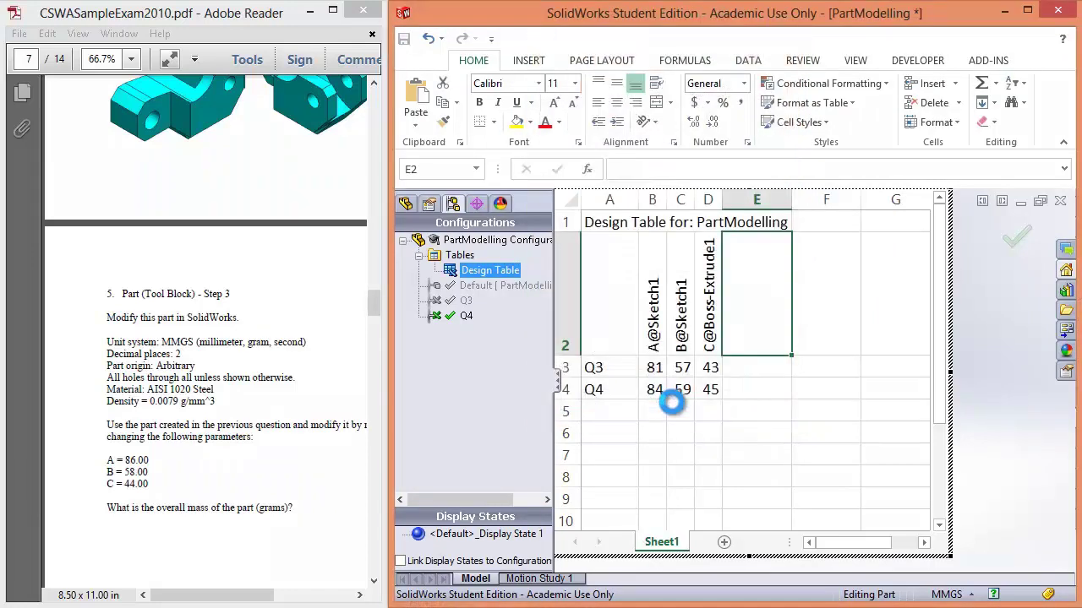
click(622, 423)
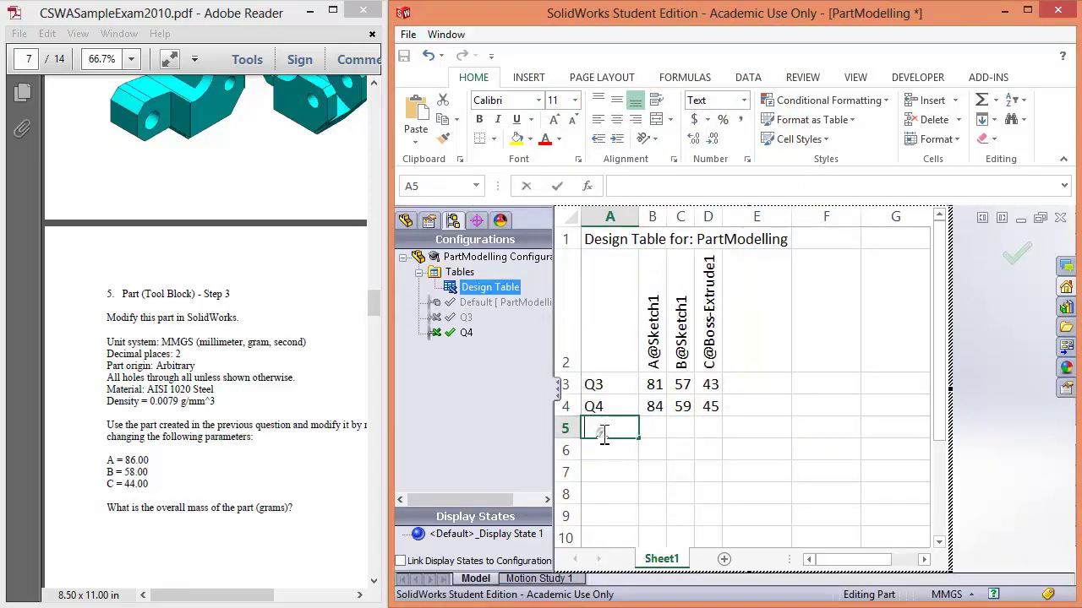
text(Q5)
key(Tab)
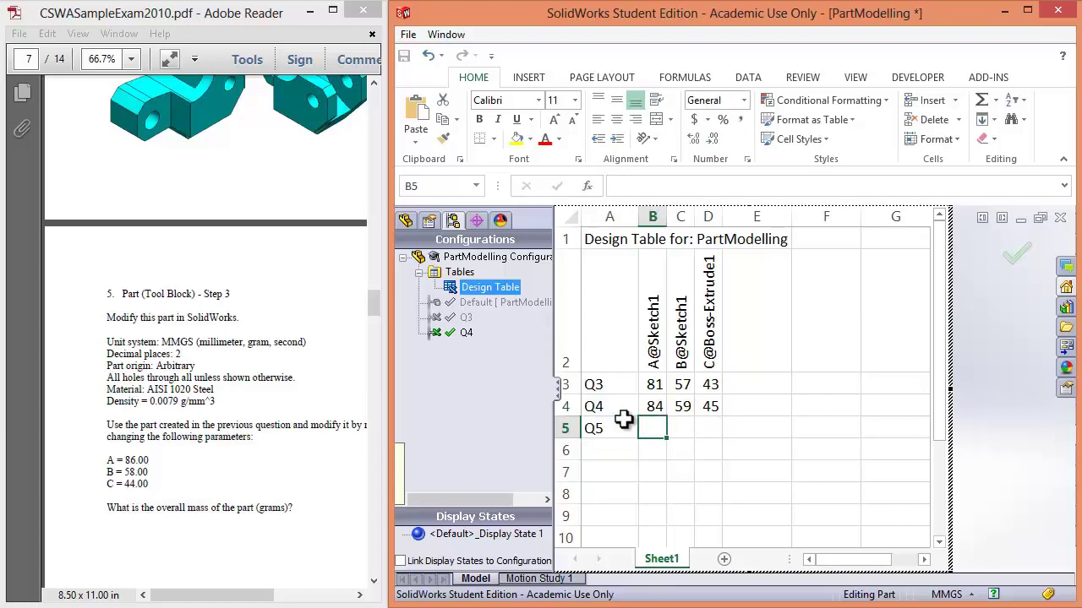
text(86)
key(Tab)
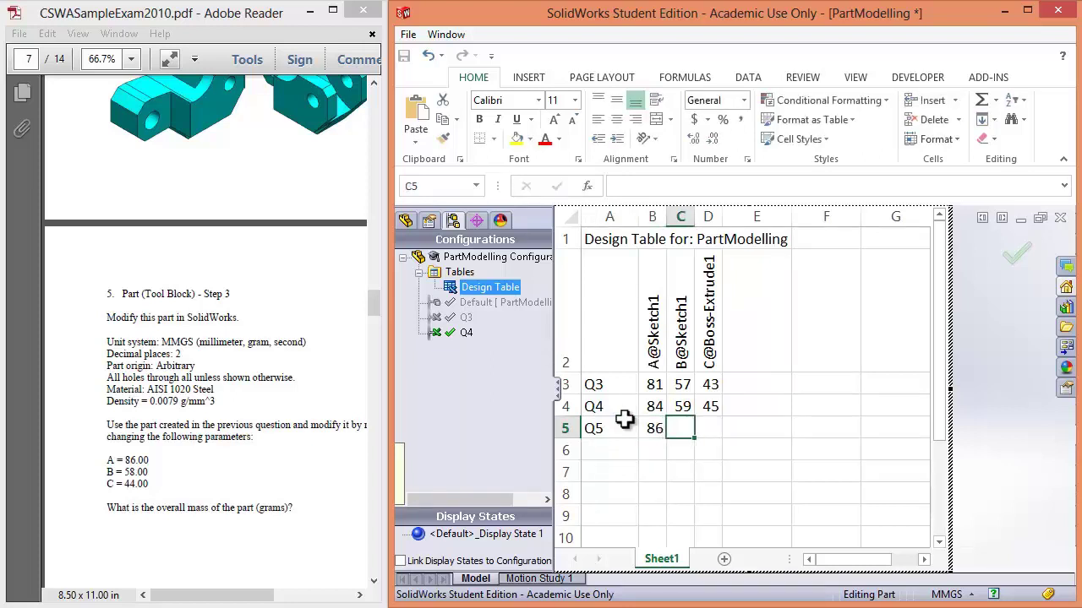
text(58)
key(Tab)
text(44)
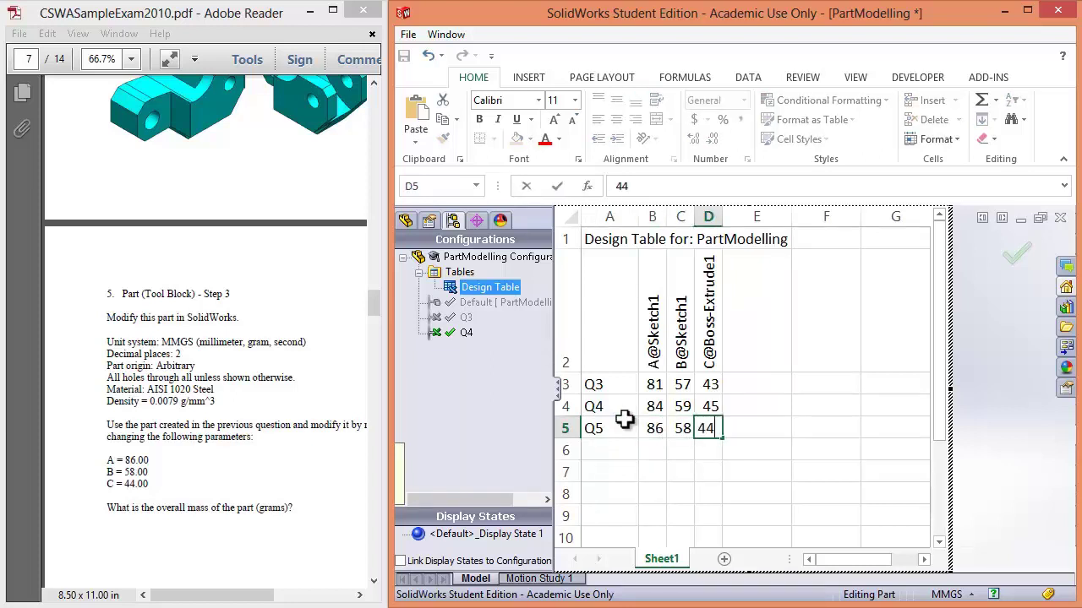
key(Return)
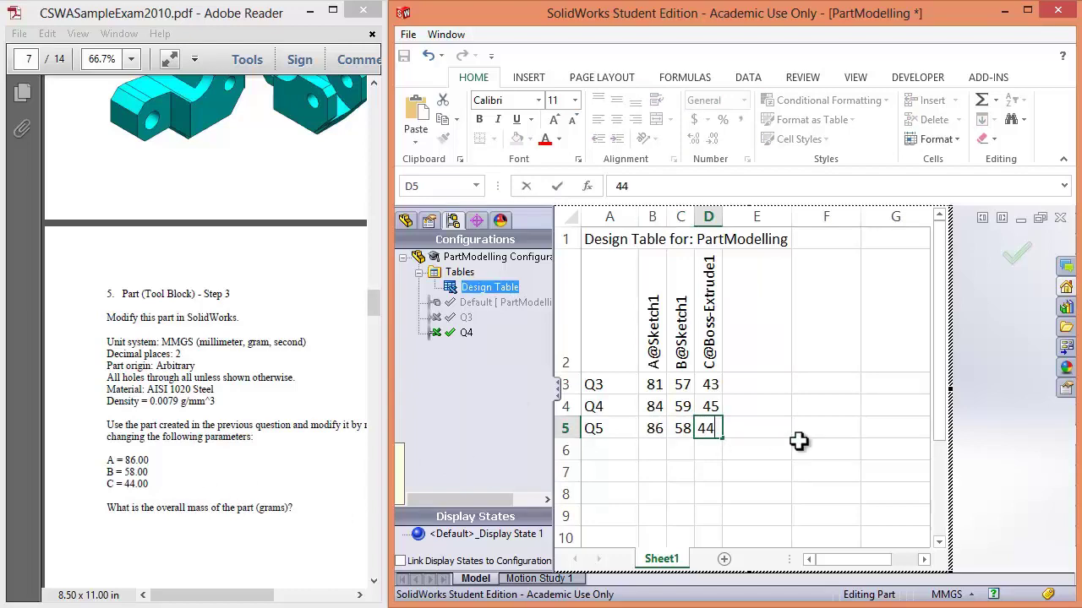
click(994, 407)
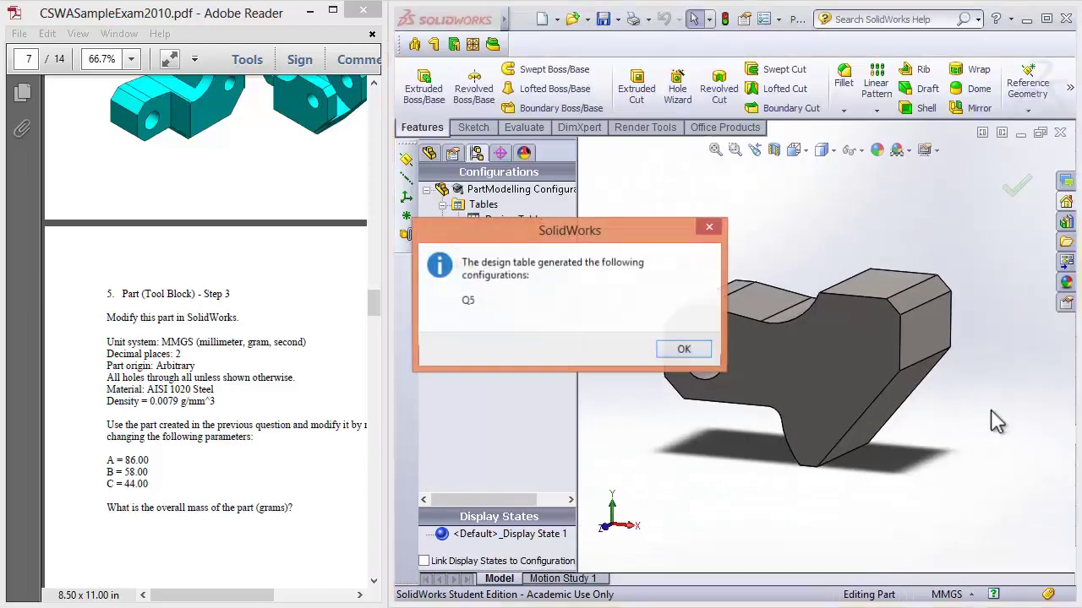
- Acknowledge the Q5 generation message and activate configuration Q5 so the part rebuilds
click(672, 349)
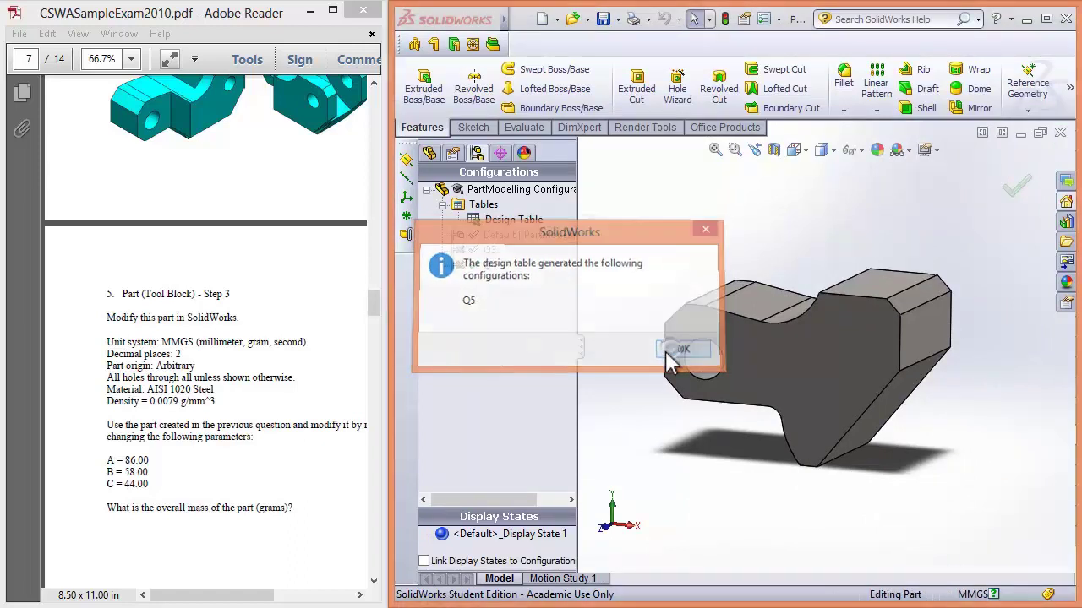
double_click(462, 281)
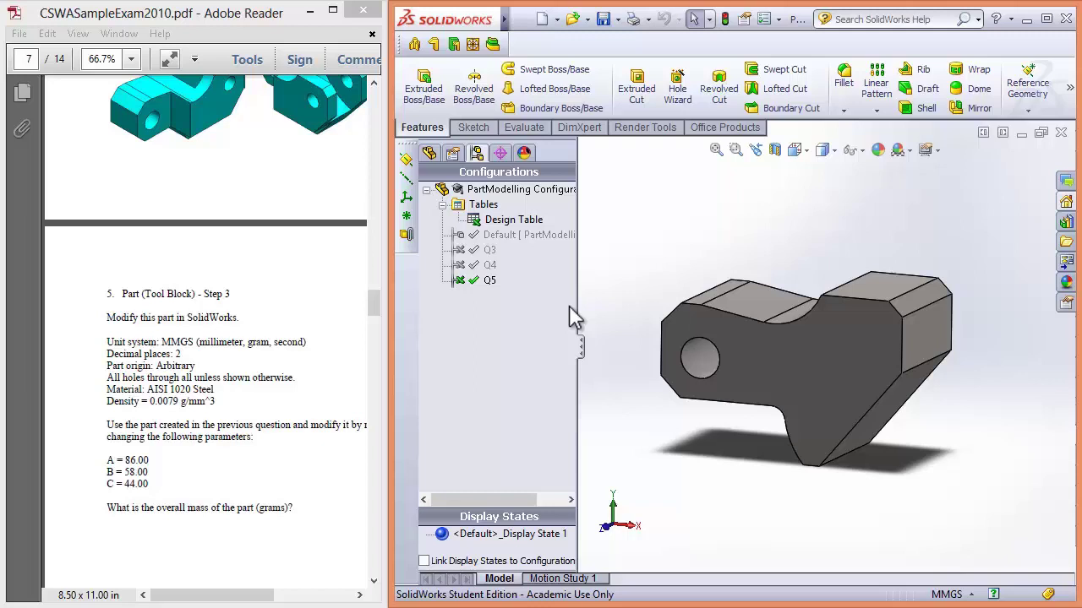
click(475, 252)
click(480, 269)
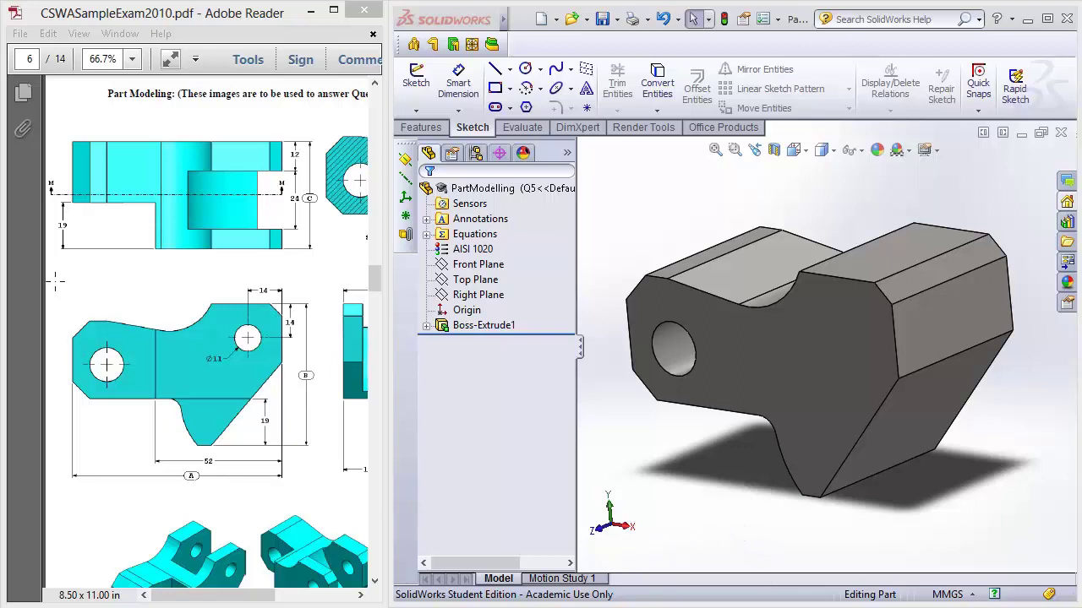
mouse_move(55, 282)
mouse_down()
mouse_move(182, 369)
mouse_move(322, 489)
mouse_up()
click(330, 507)
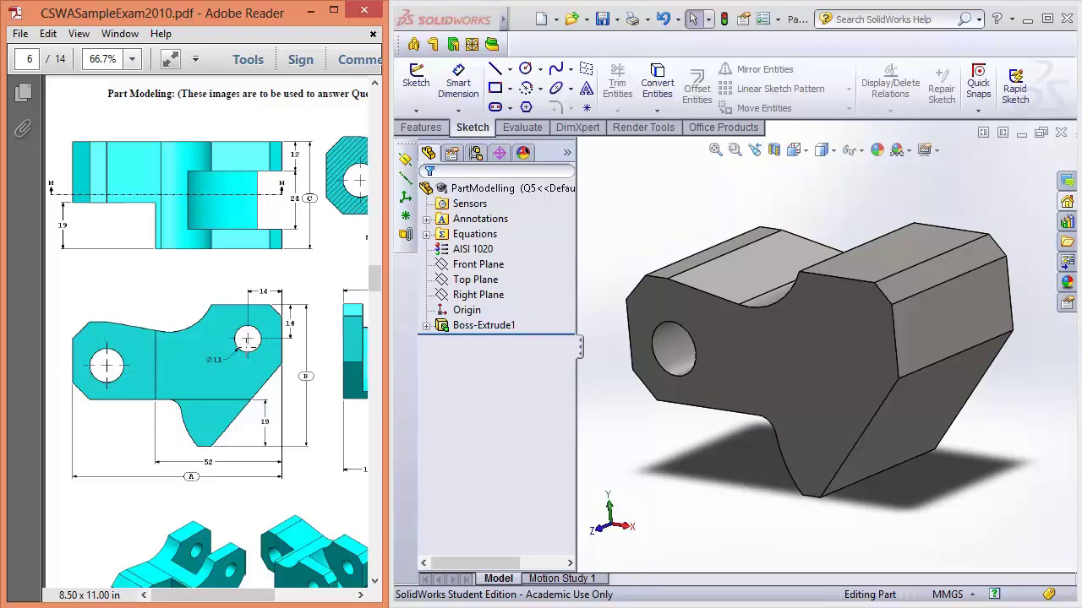
drag(251, 595, 193, 600)
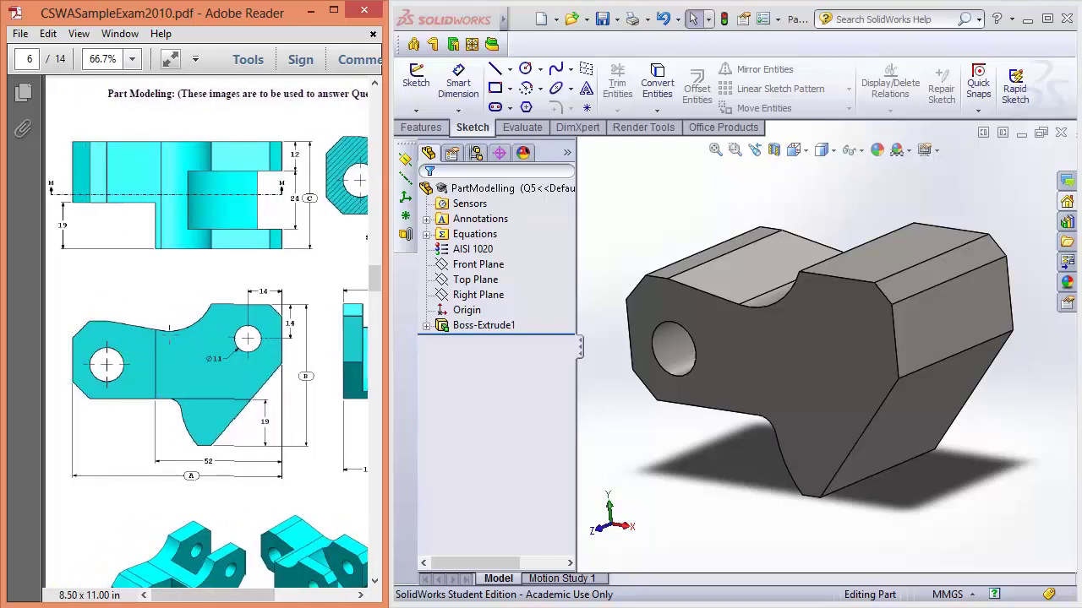
drag(194, 598, 244, 599)
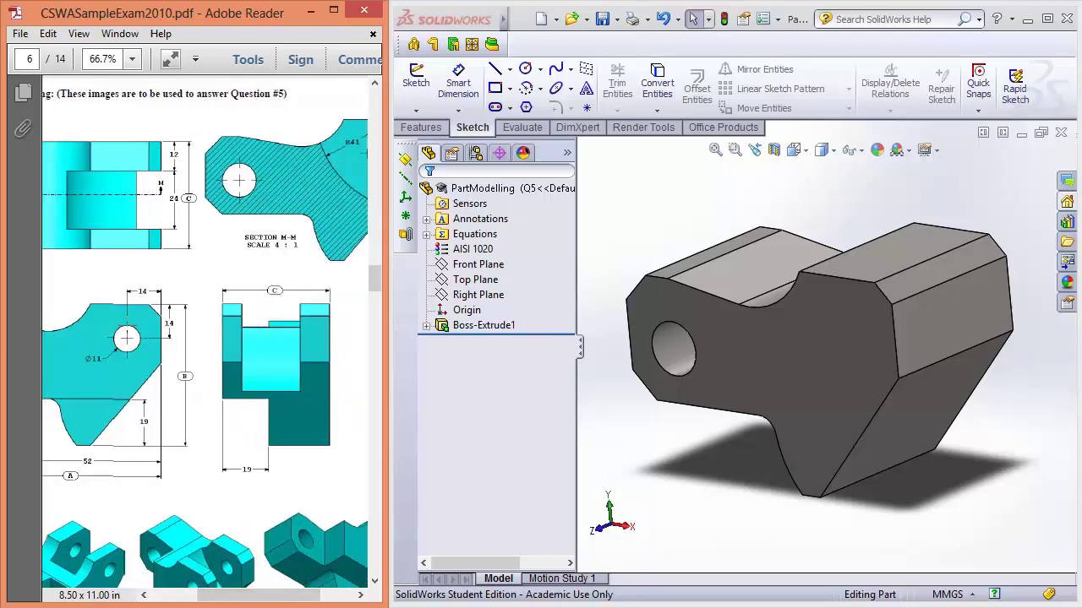
scroll(260, 564, down, 3)
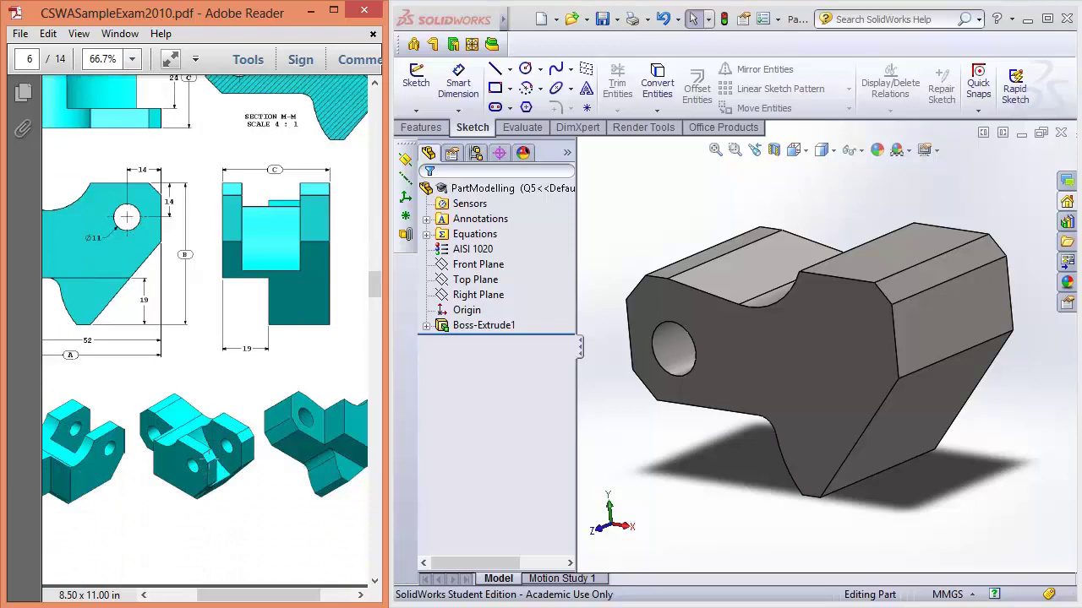
drag(249, 594, 200, 595)
scroll(222, 572, up, 2)
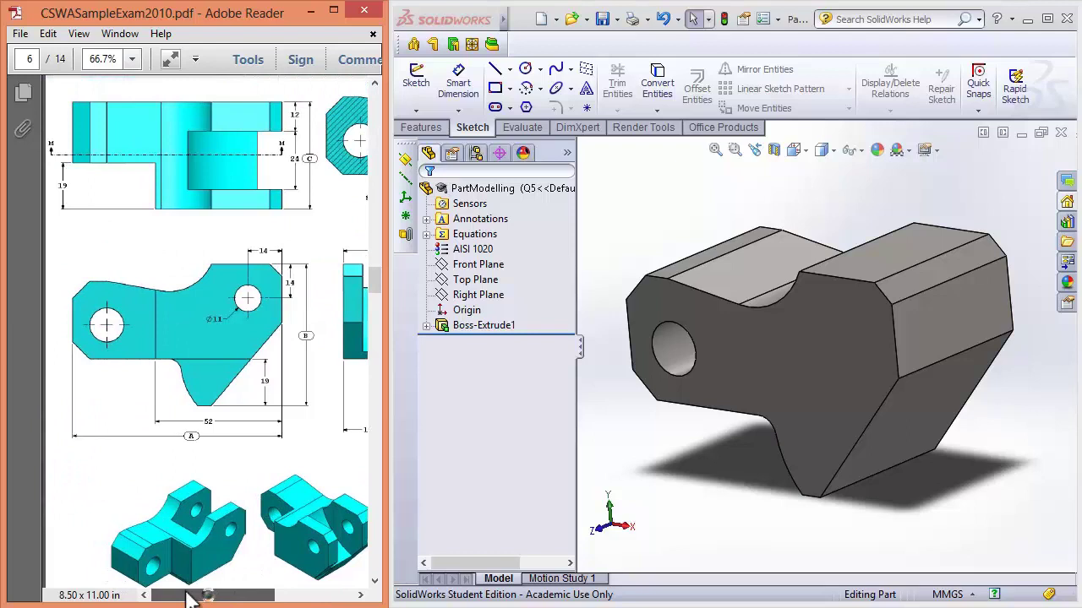
click(685, 520)
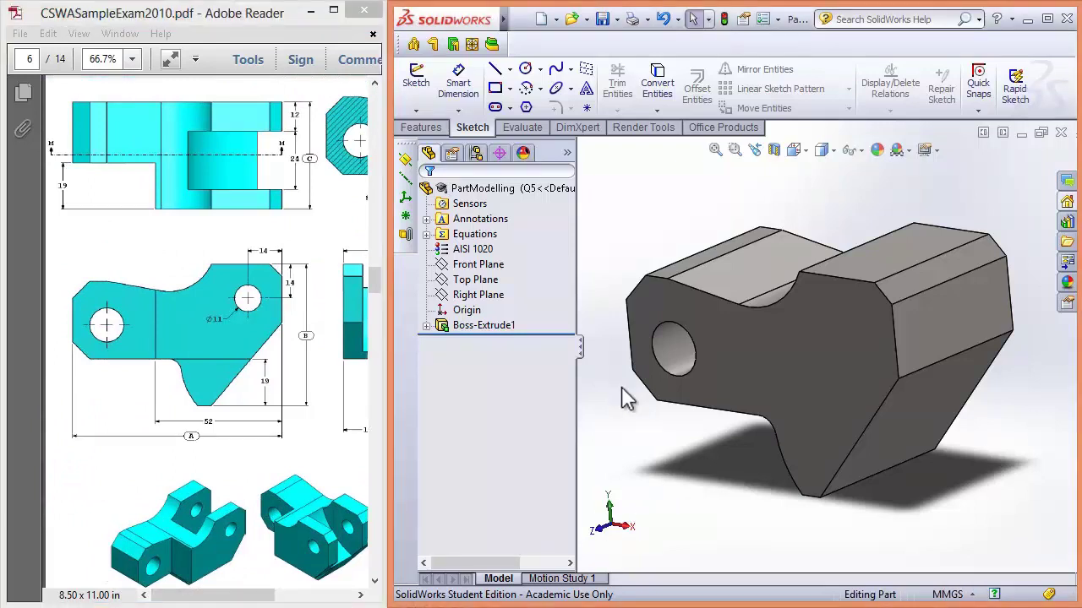
- Start a new sketch on the front face and view it Normal To
click(415, 78)
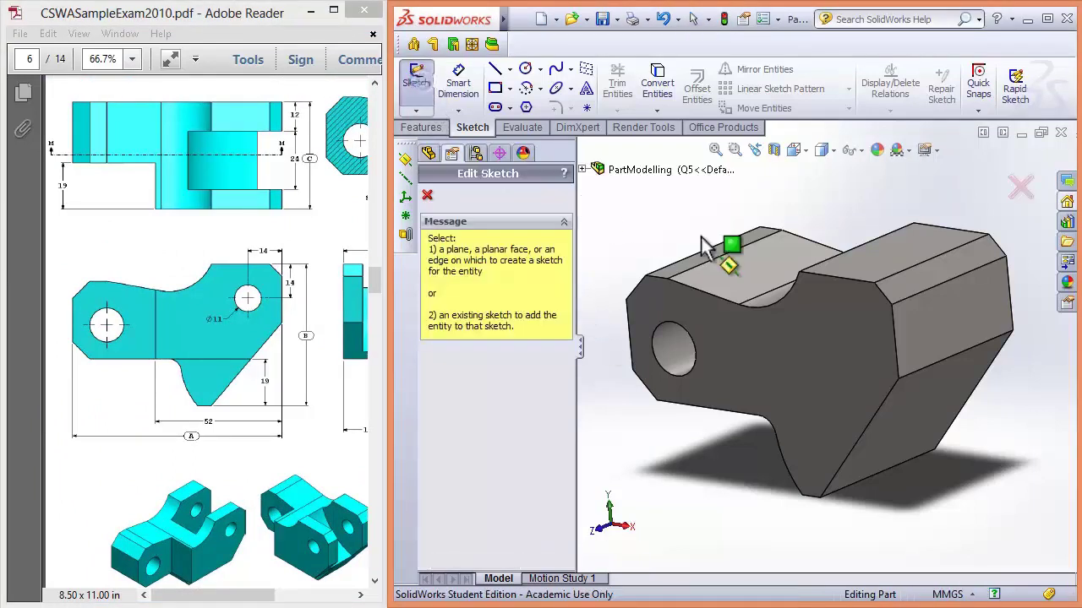
click(759, 339)
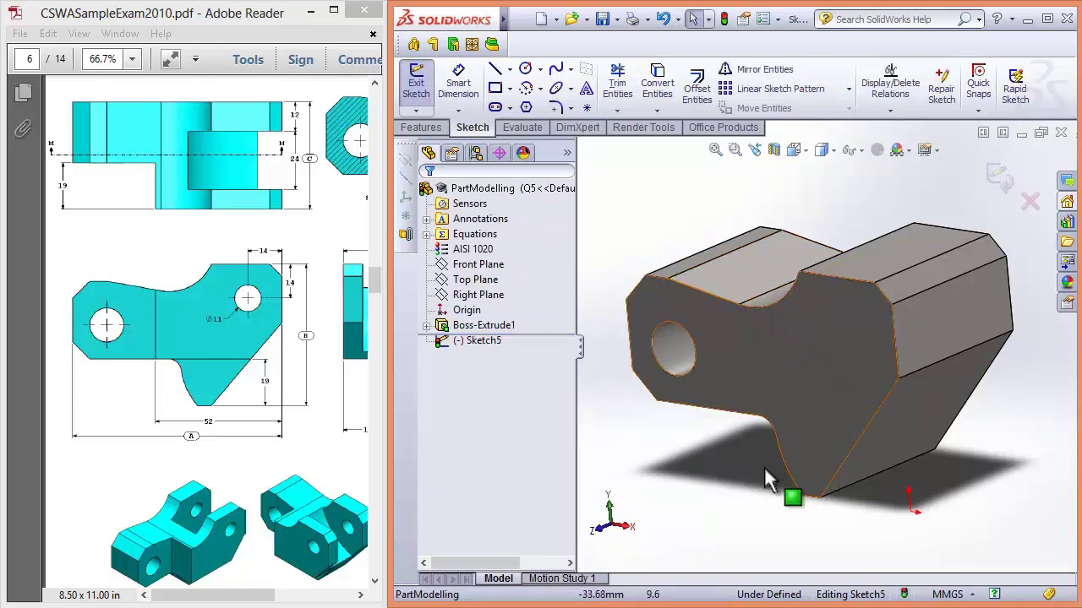
key(space)
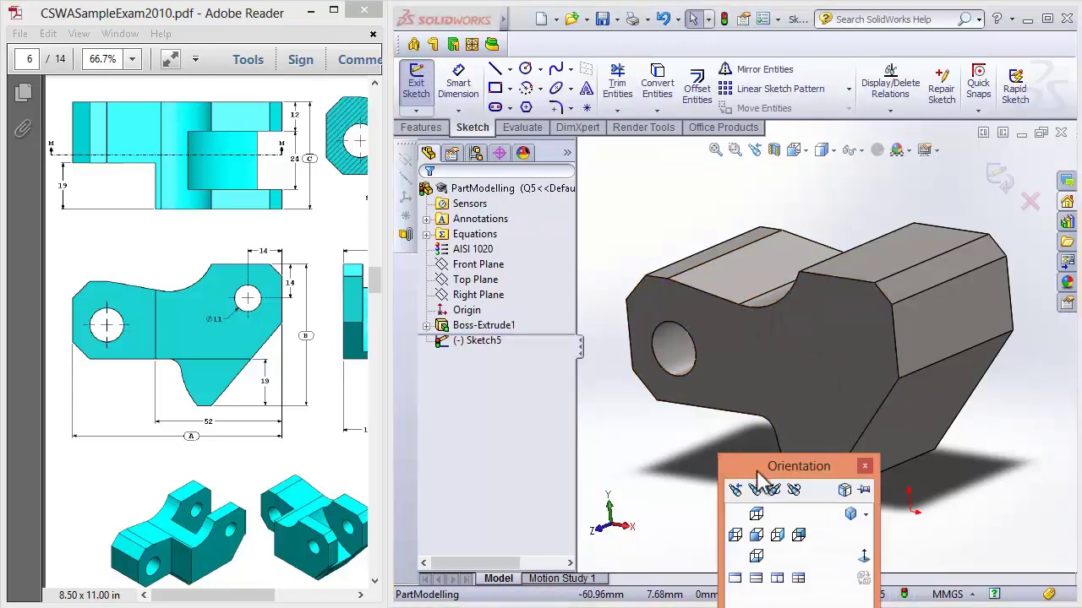
click(813, 445)
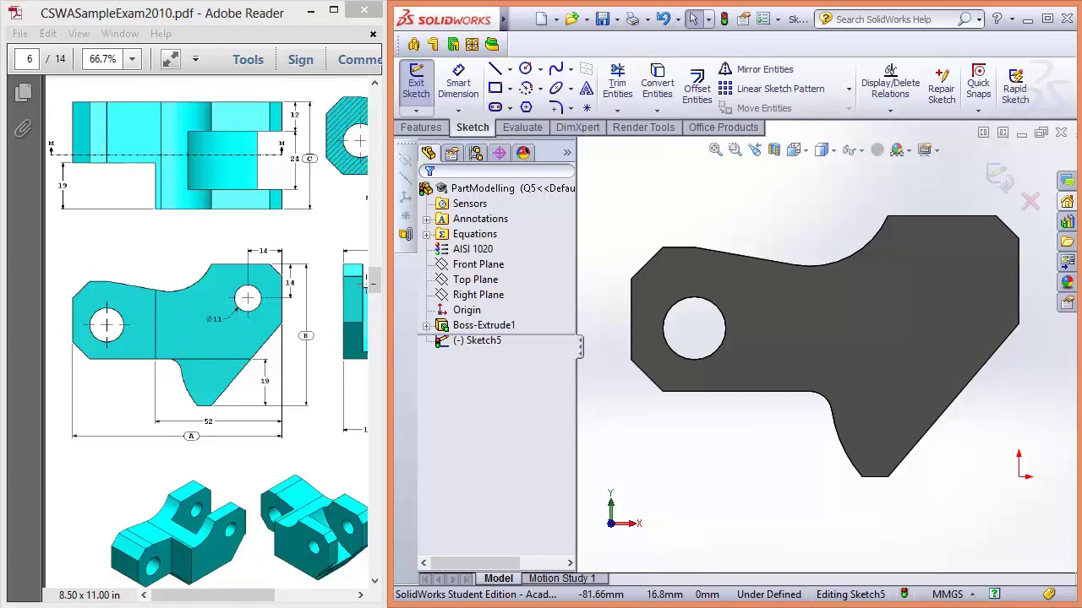
drag(378, 278, 370, 226)
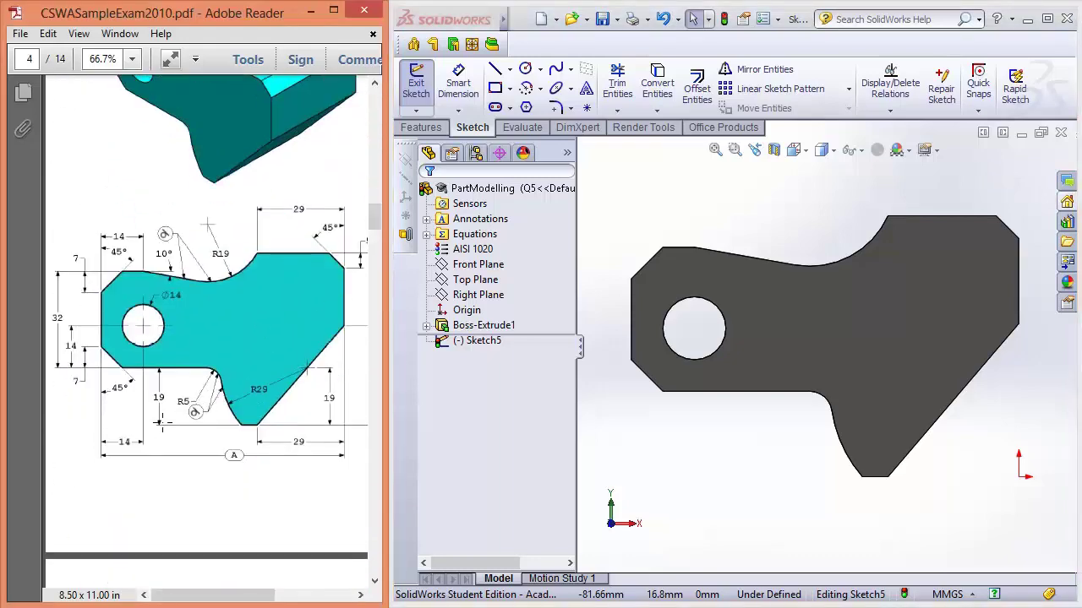
drag(372, 238, 373, 282)
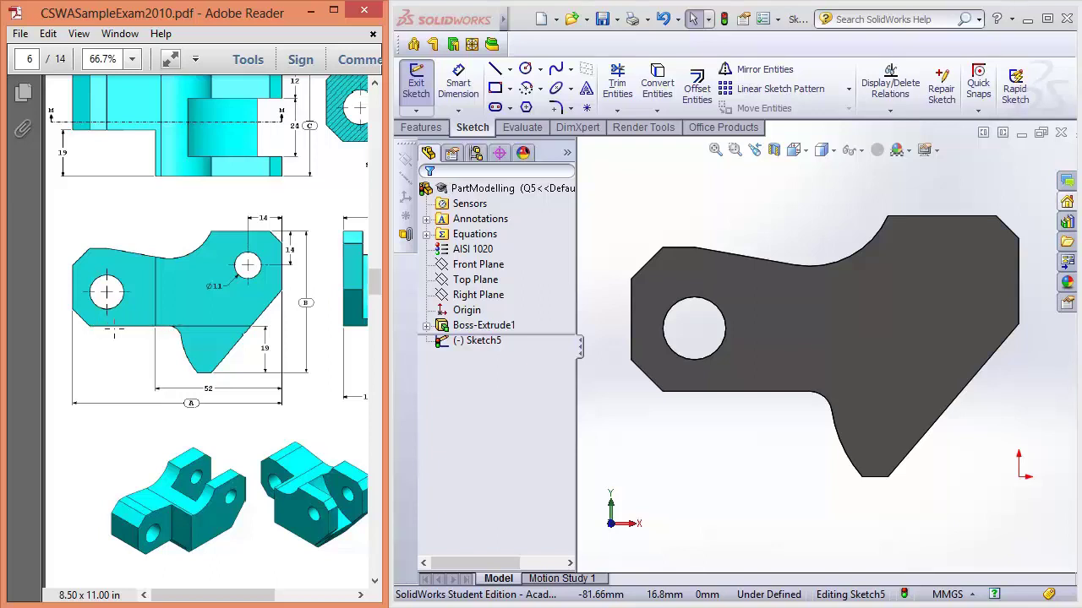
scroll(207, 351, up, 1)
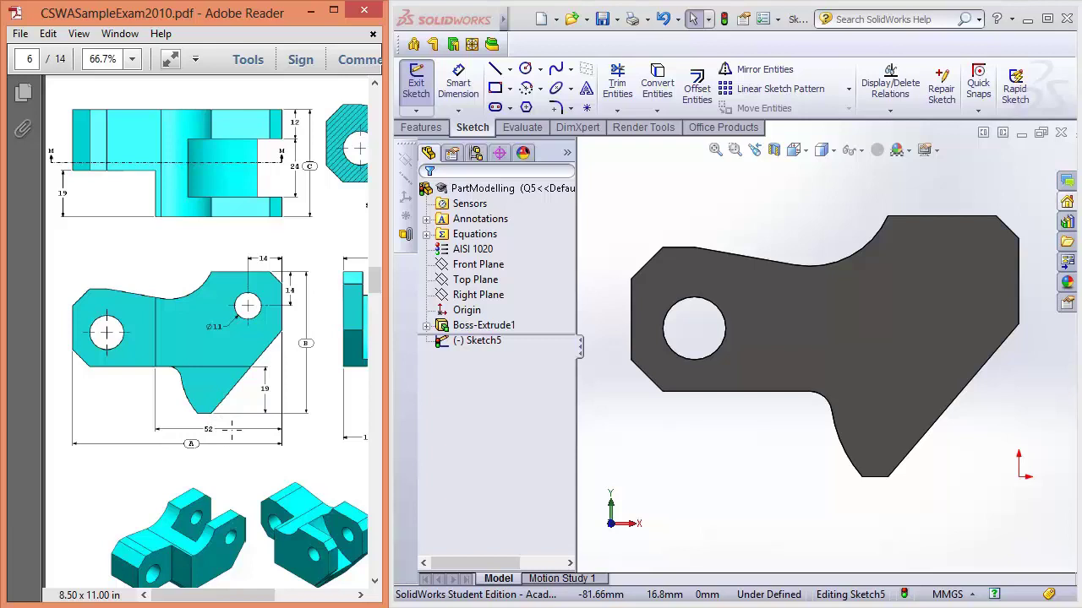
- Draw a vertical line across the profile, dimensioned 52 mm from the right end
click(495, 71)
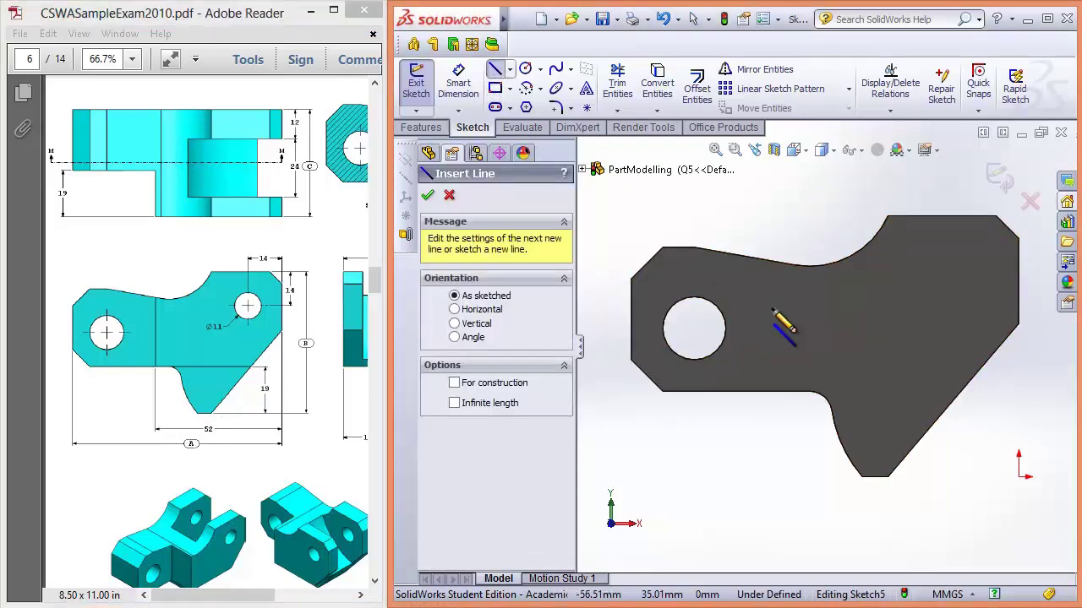
click(769, 264)
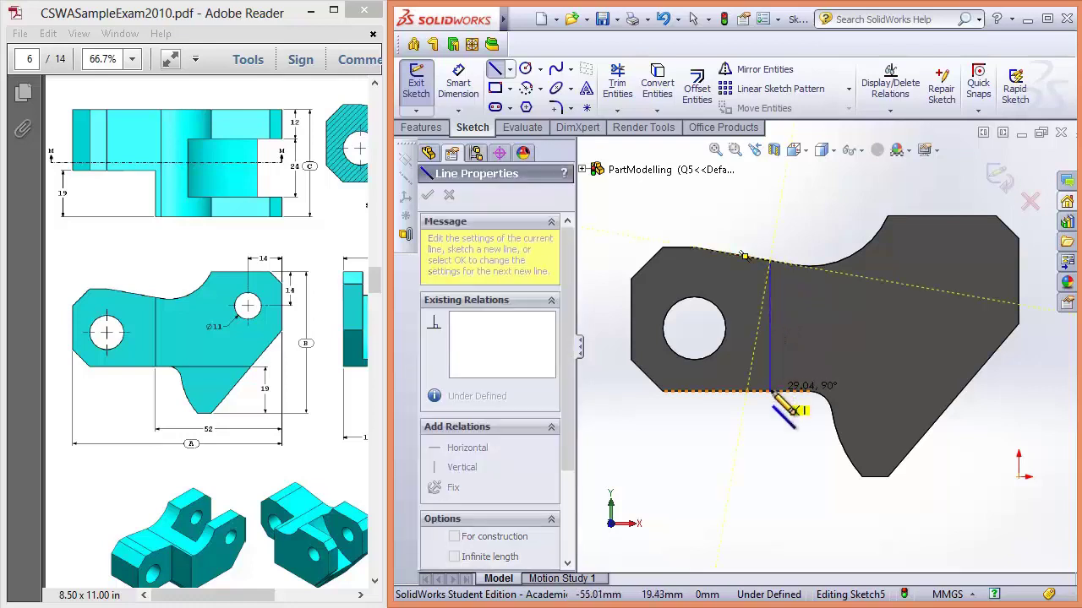
click(769, 390)
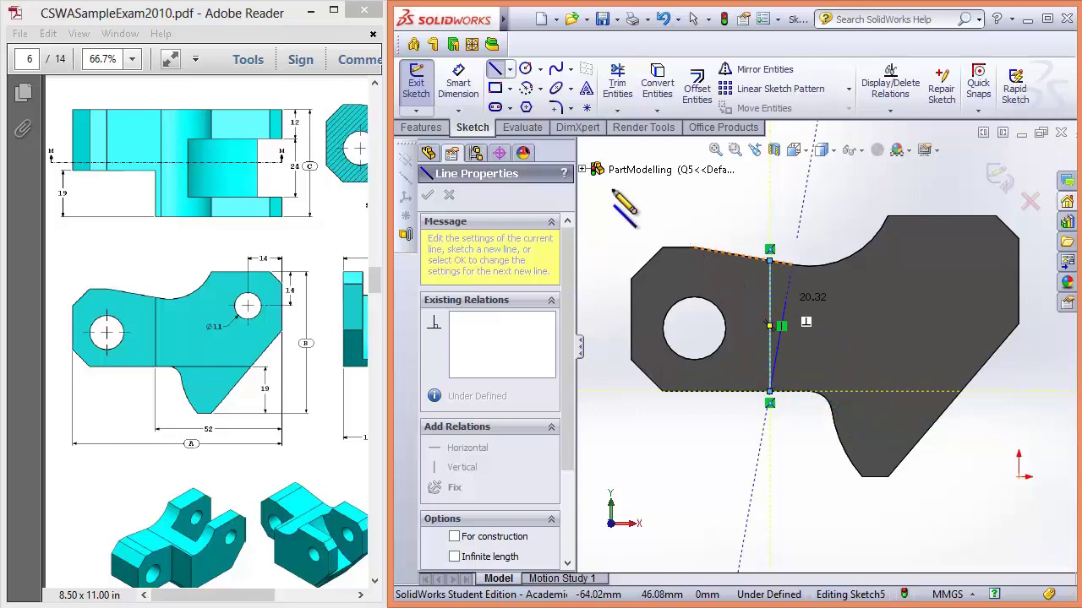
key(Escape)
click(461, 98)
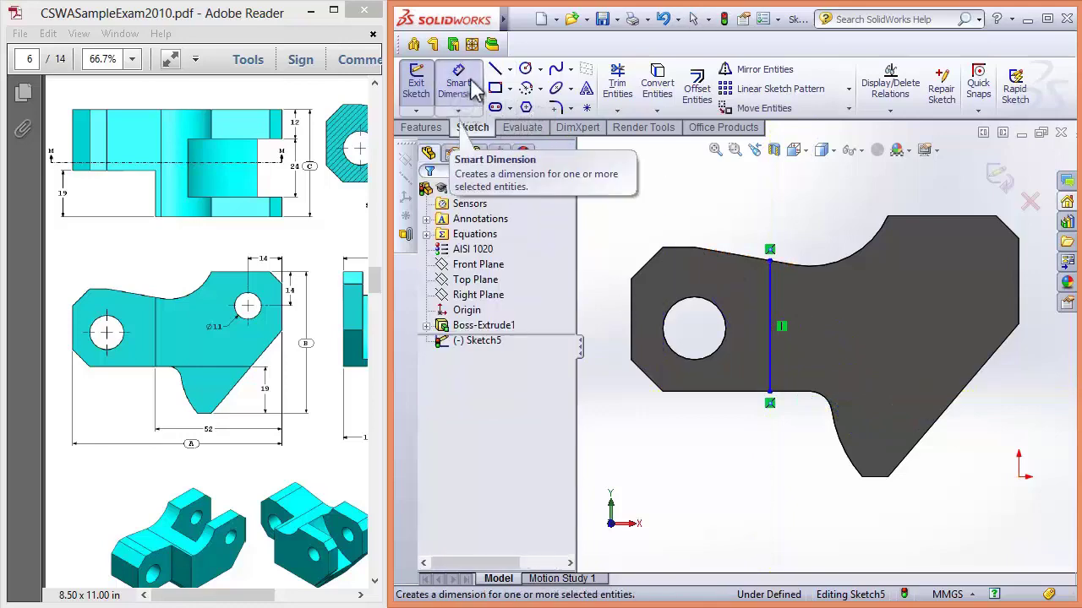
click(771, 293)
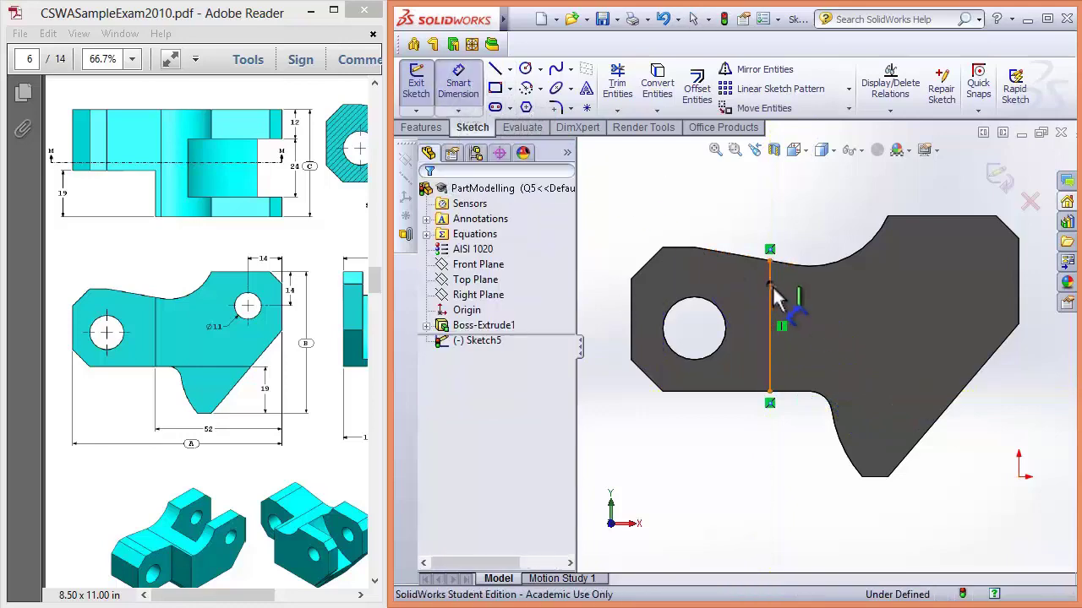
click(1019, 282)
click(920, 535)
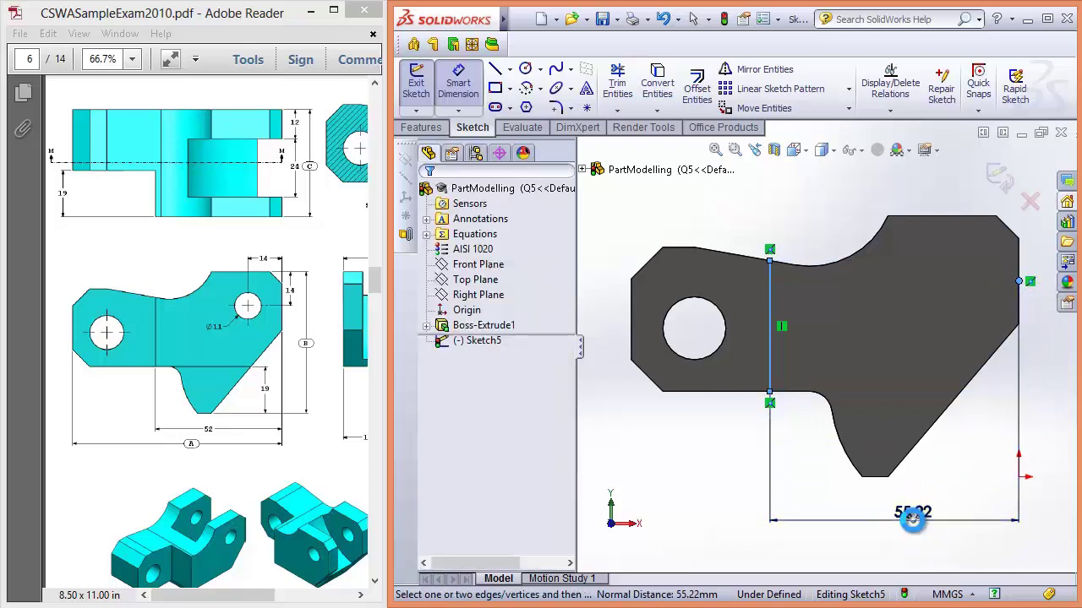
text(52)
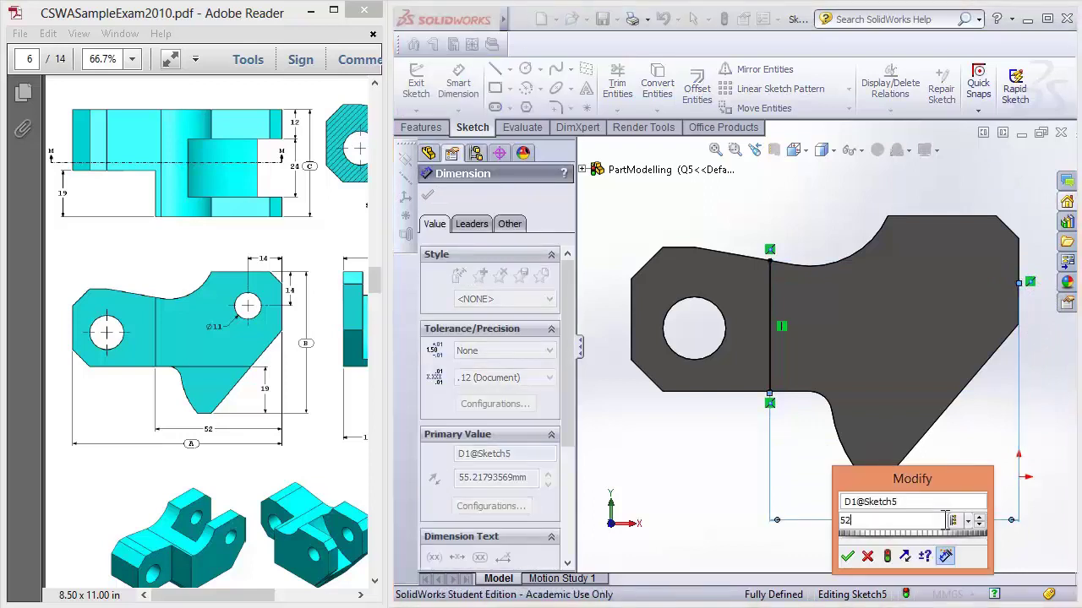
key(Return)
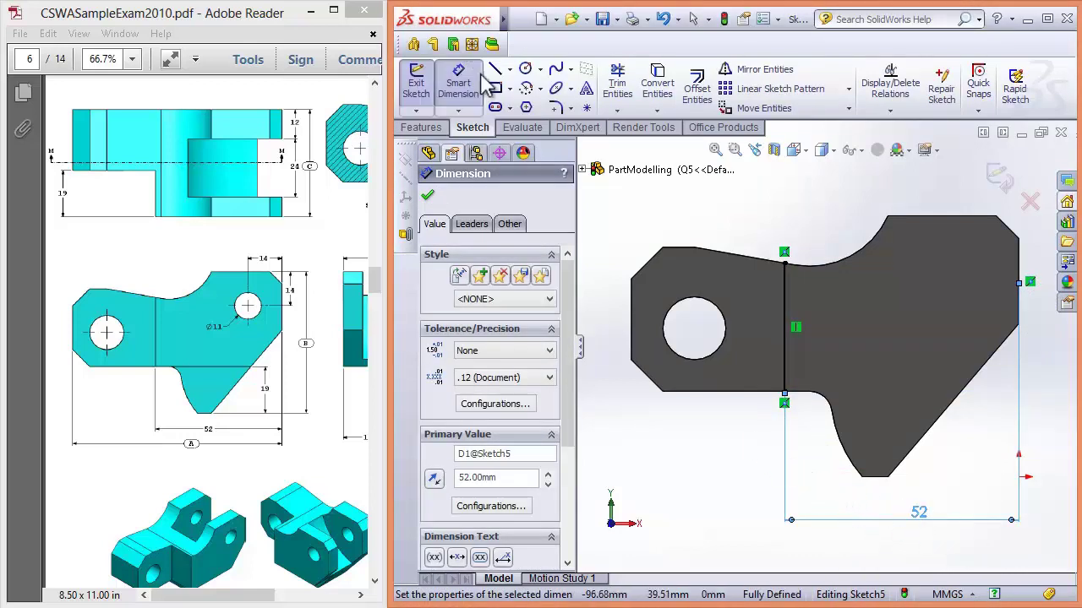
- Draw a horizontal line from the bottom edge's end across to the slanted edge
click(498, 69)
scroll(845, 427, down, 2)
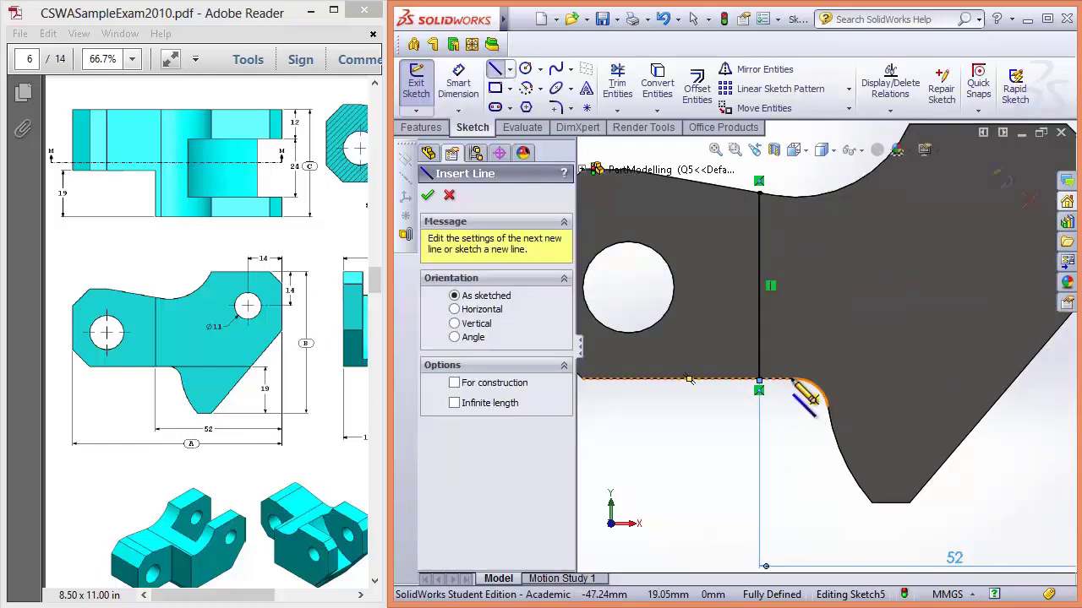
scroll(797, 383, down, 1)
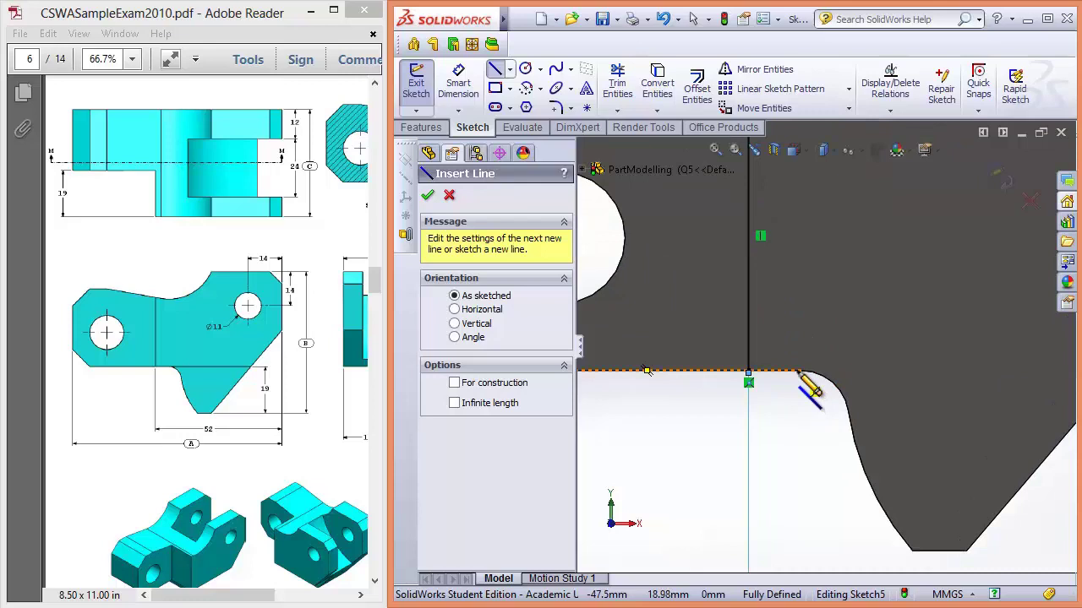
scroll(845, 389, up, 1)
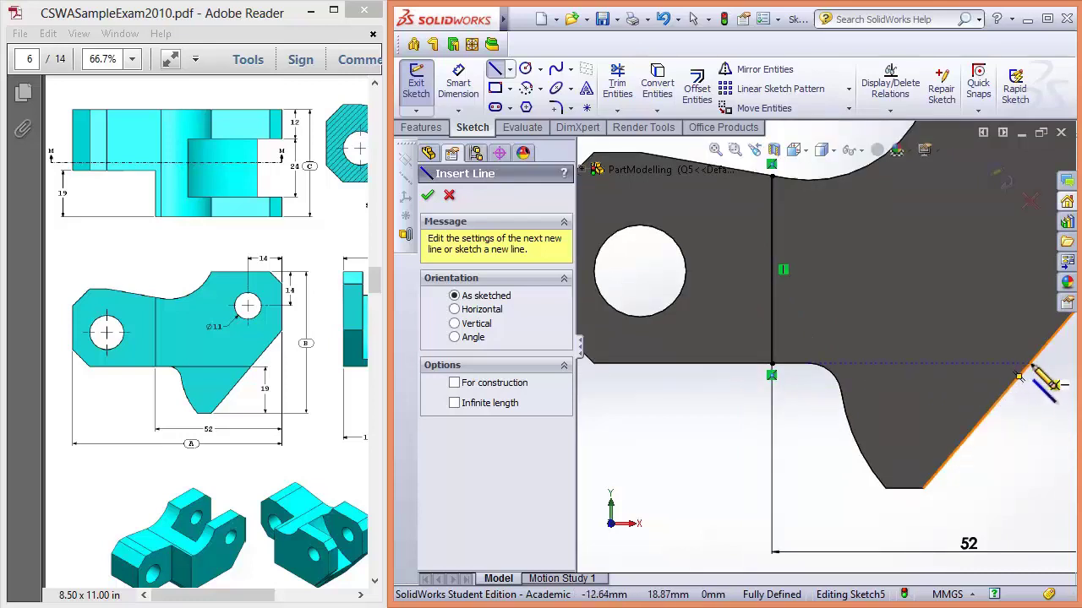
click(808, 366)
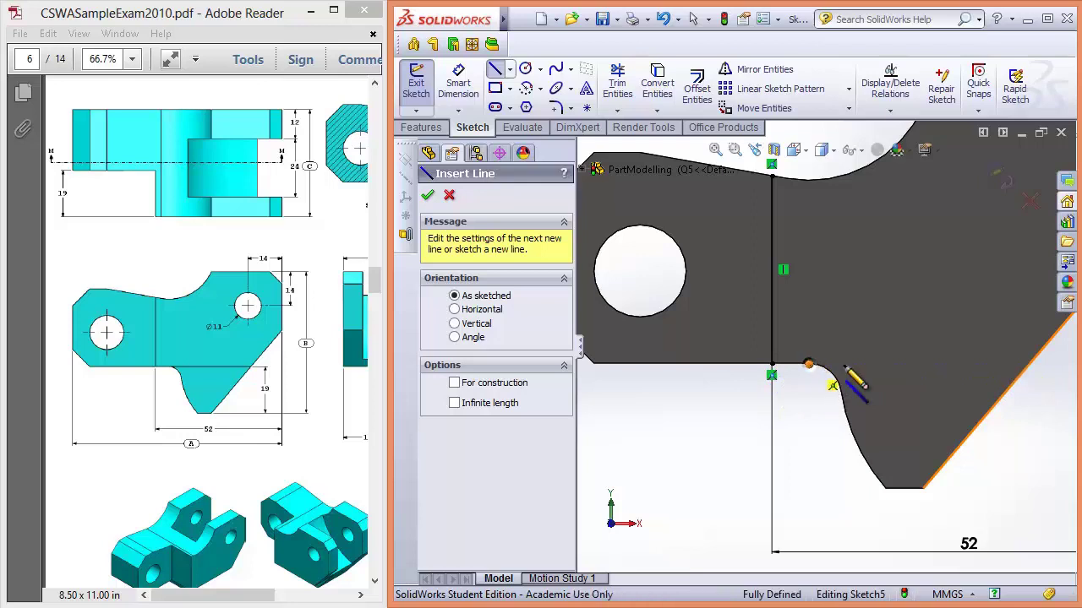
click(1027, 365)
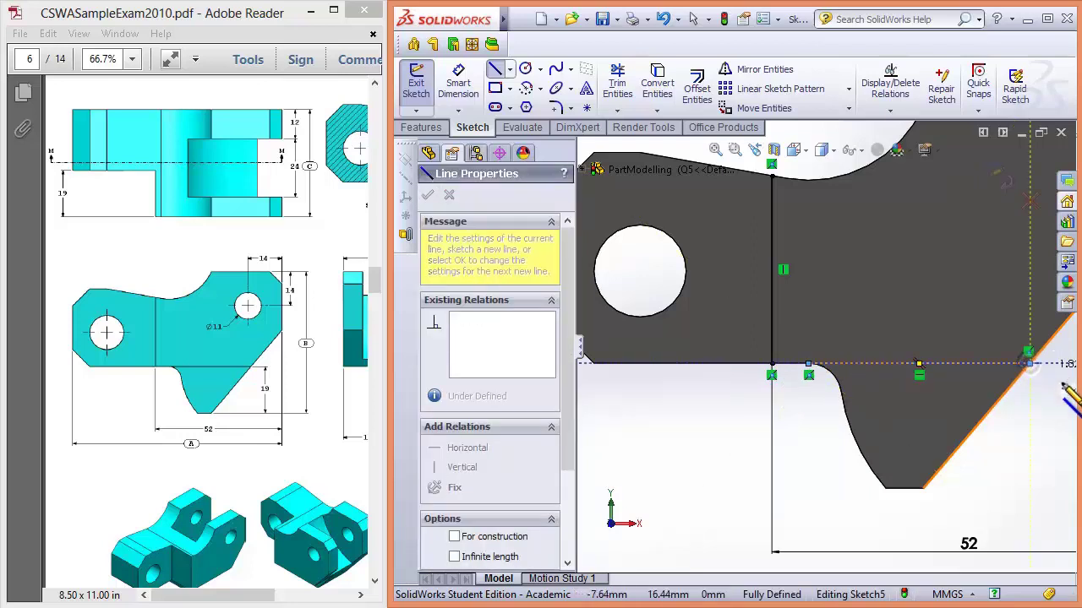
key(Escape)
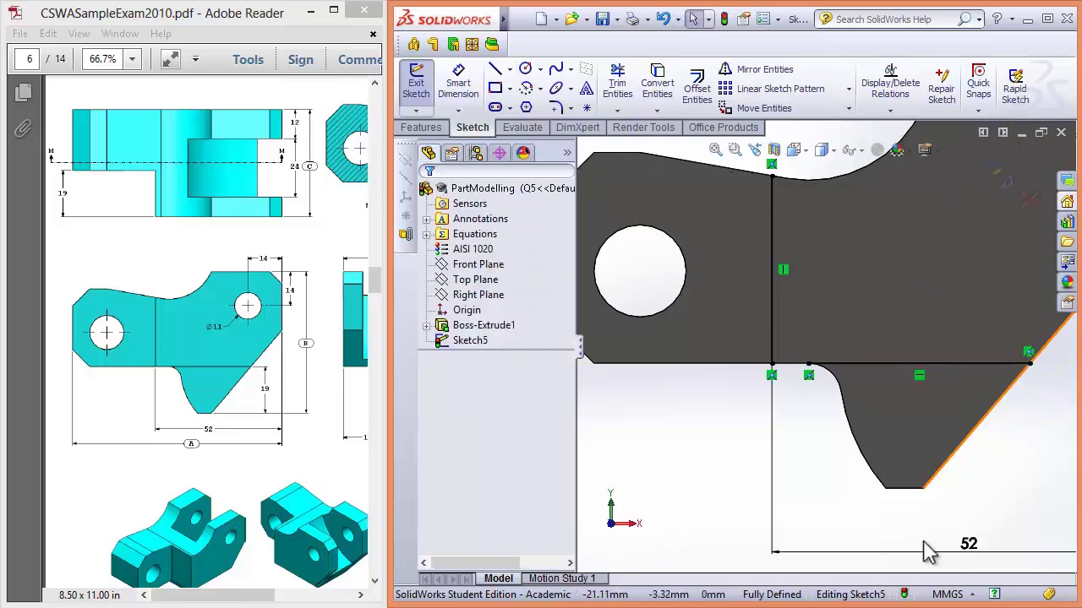
scroll(837, 475, up, 1)
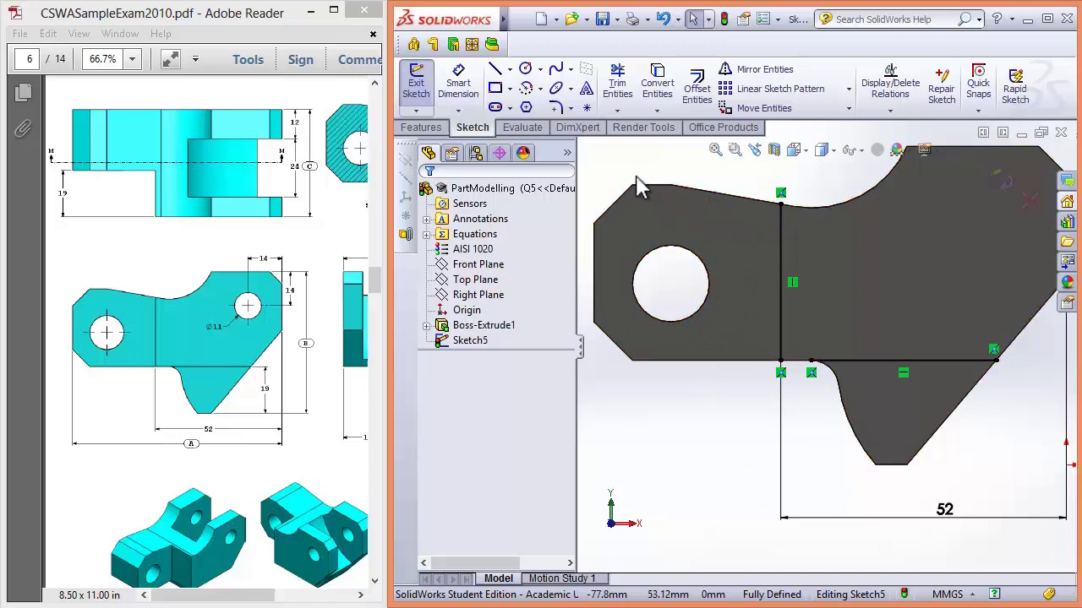
- Convert the face's outer edges—top, chamfers, ends, bottom, fillet arcs and diagonal—into Sketch5 entities
click(660, 92)
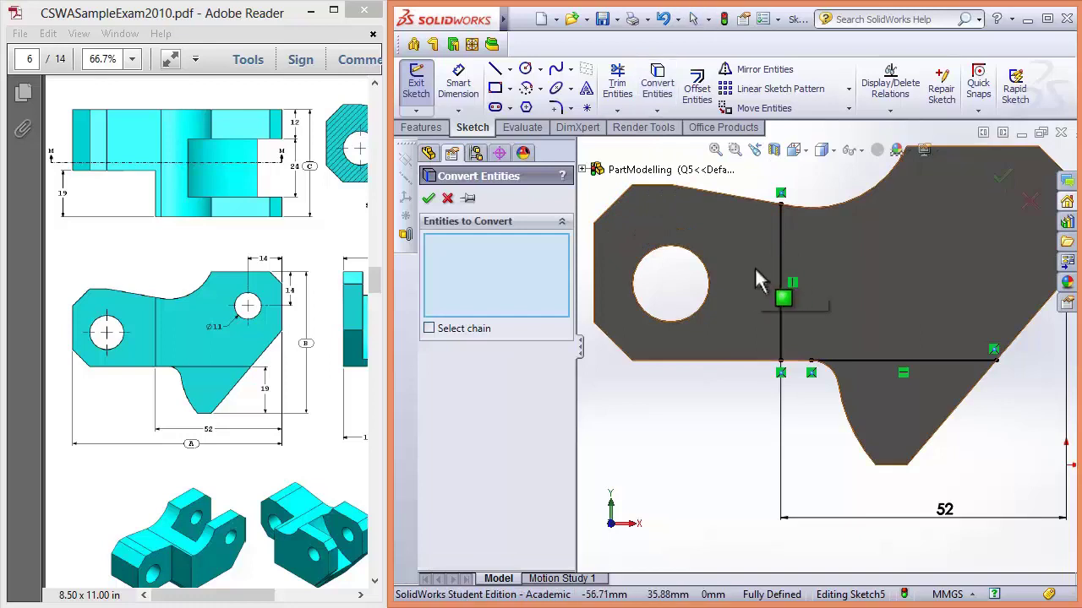
click(747, 201)
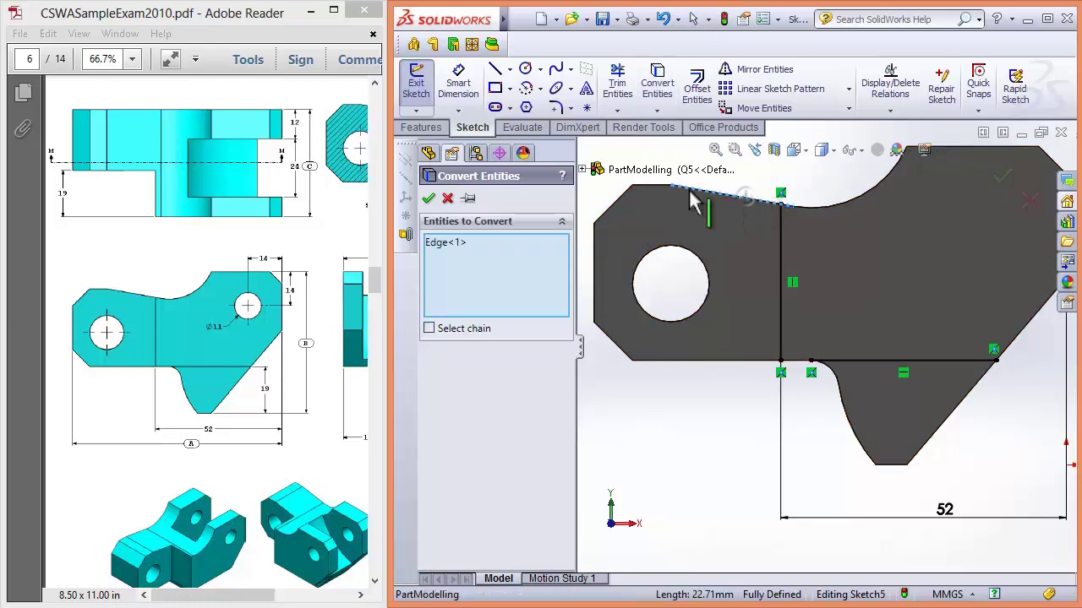
click(624, 202)
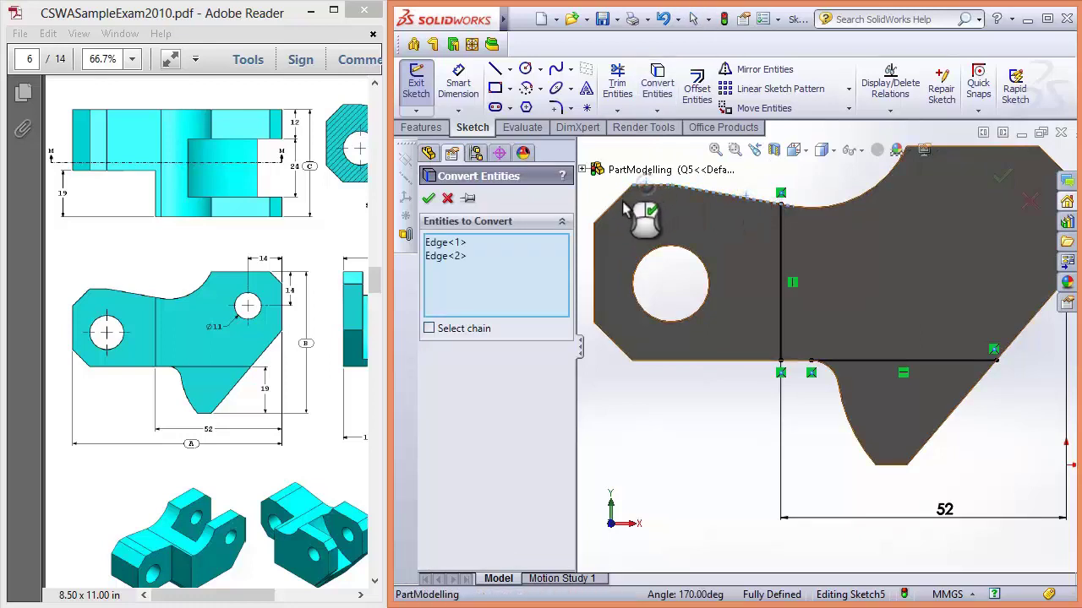
click(594, 262)
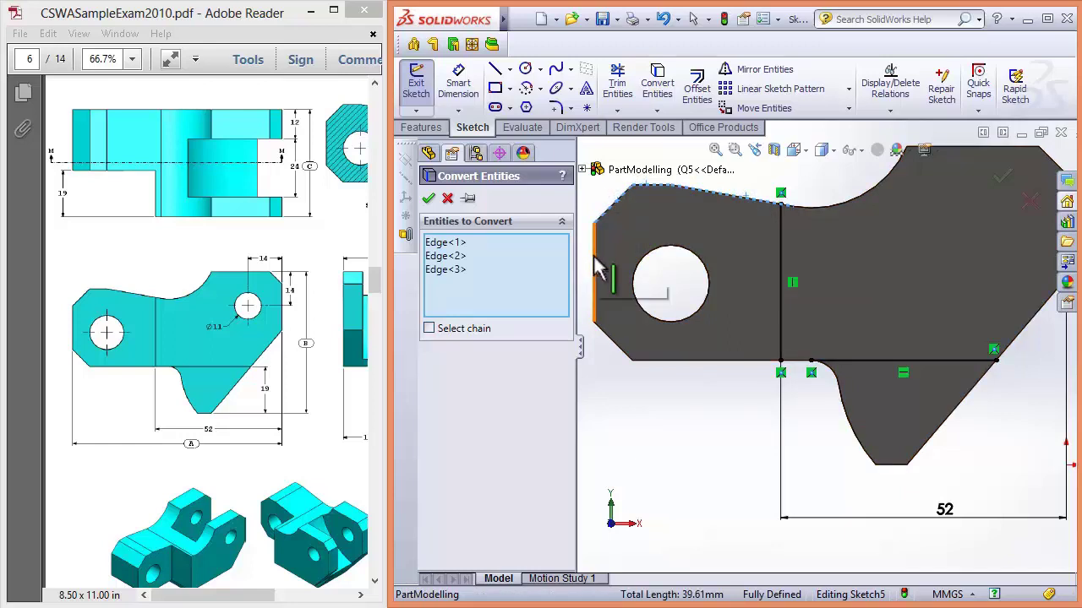
click(596, 269)
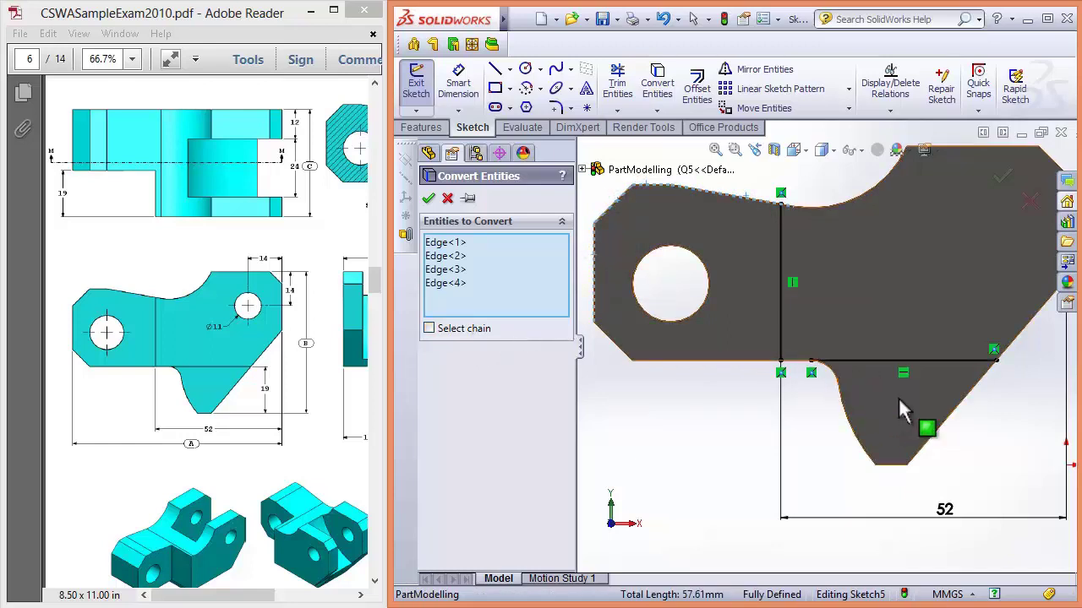
click(616, 345)
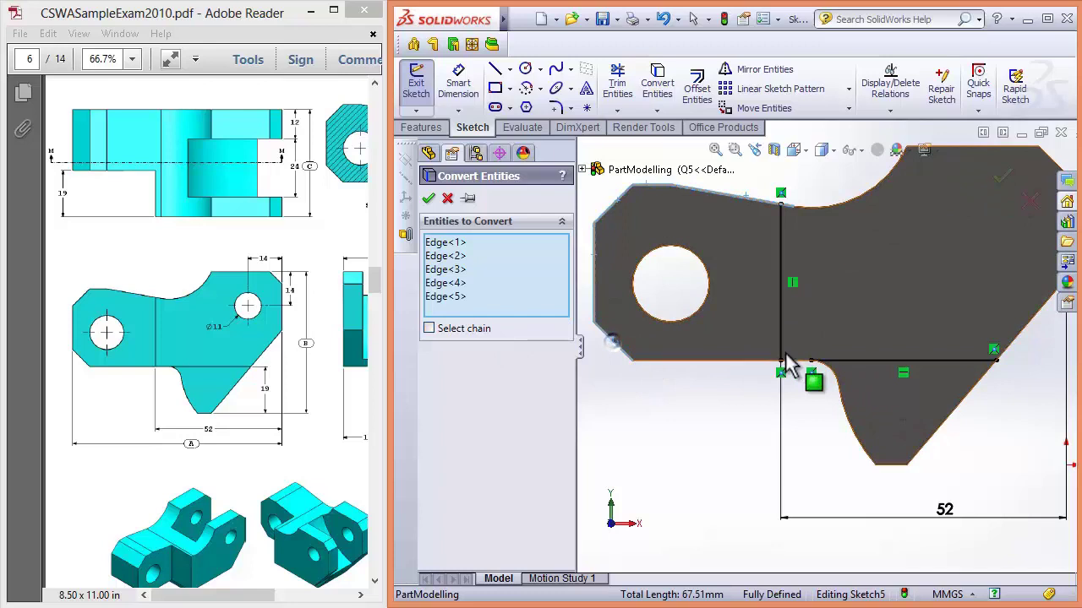
click(716, 362)
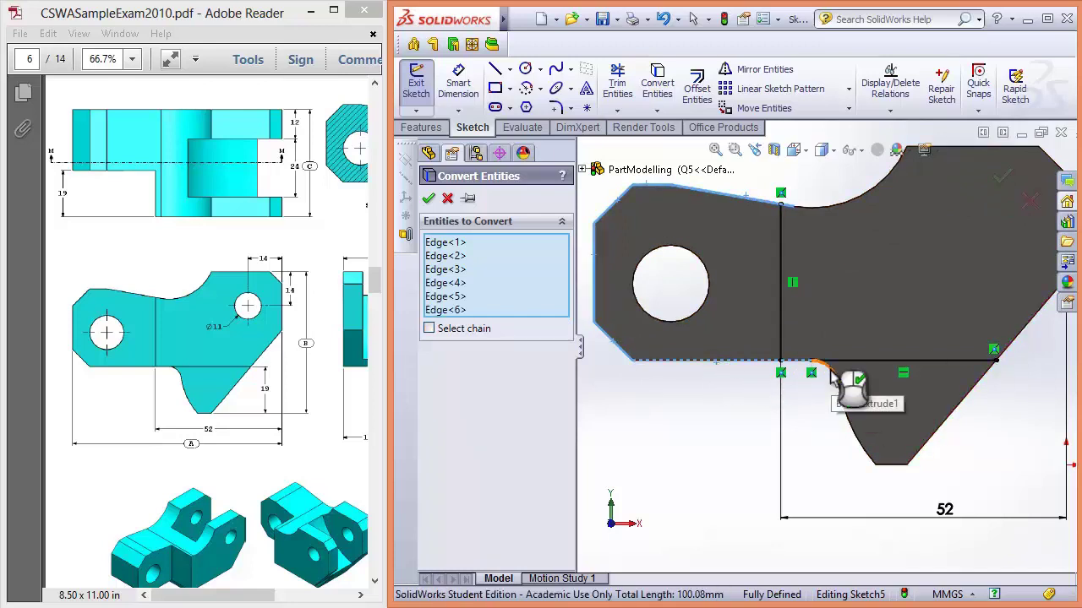
click(846, 396)
click(852, 431)
click(891, 465)
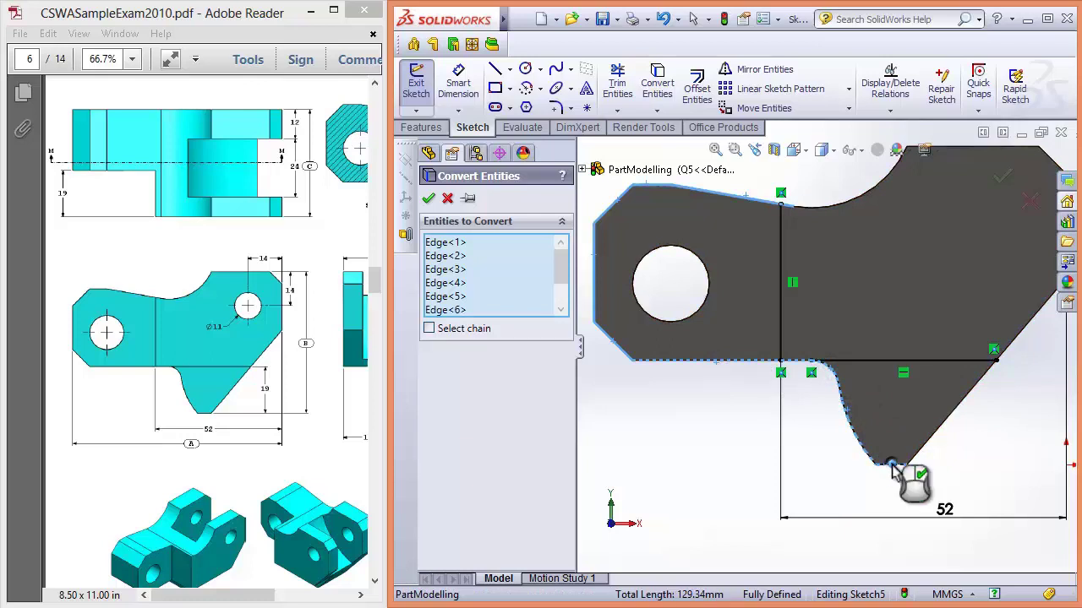
click(954, 411)
key(f)
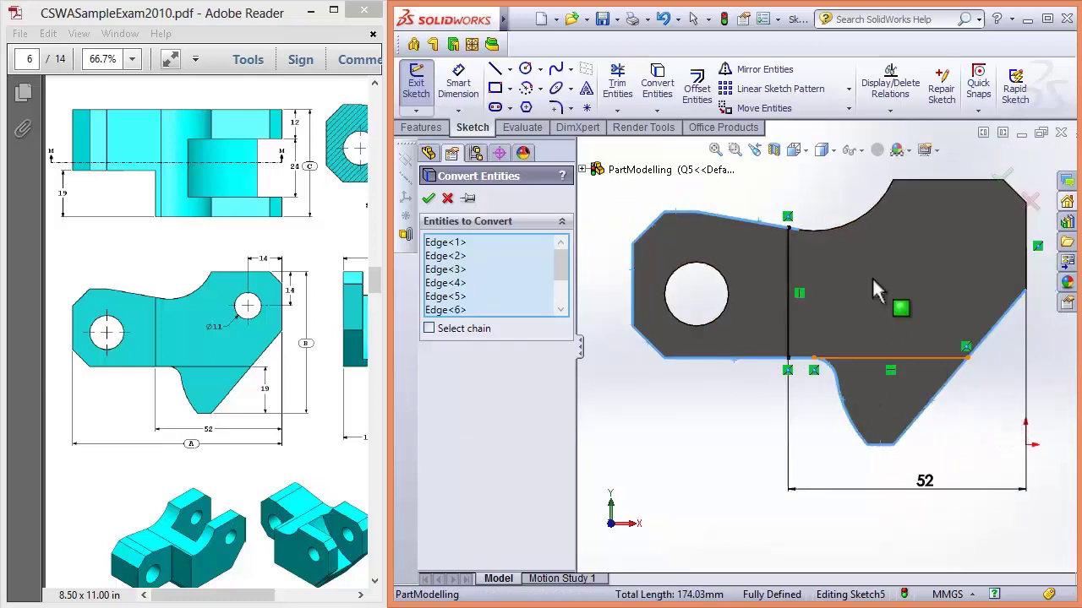
click(428, 198)
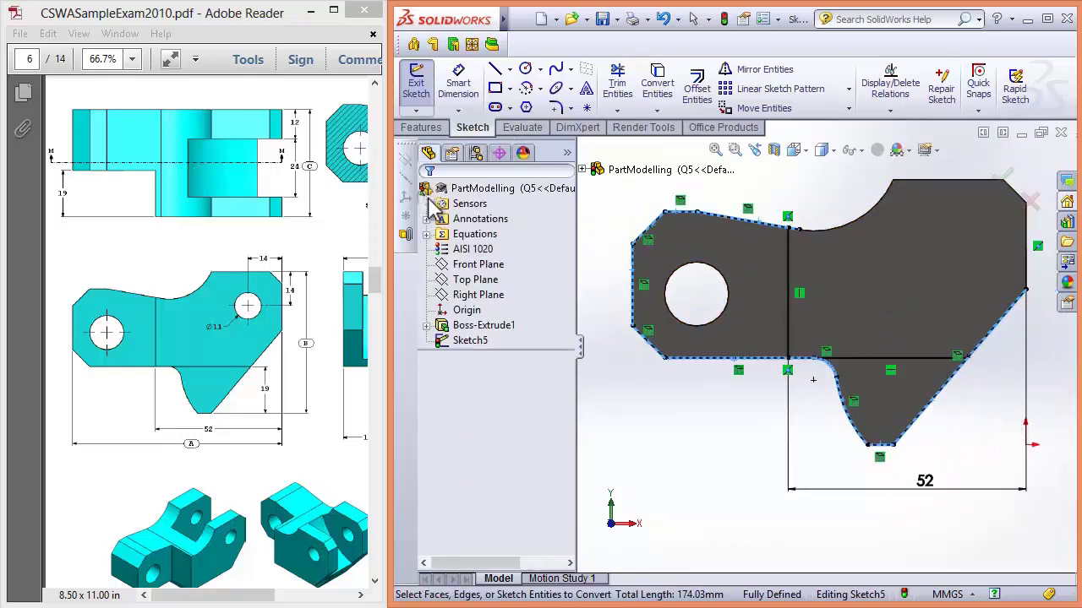
scroll(820, 254, down, 2)
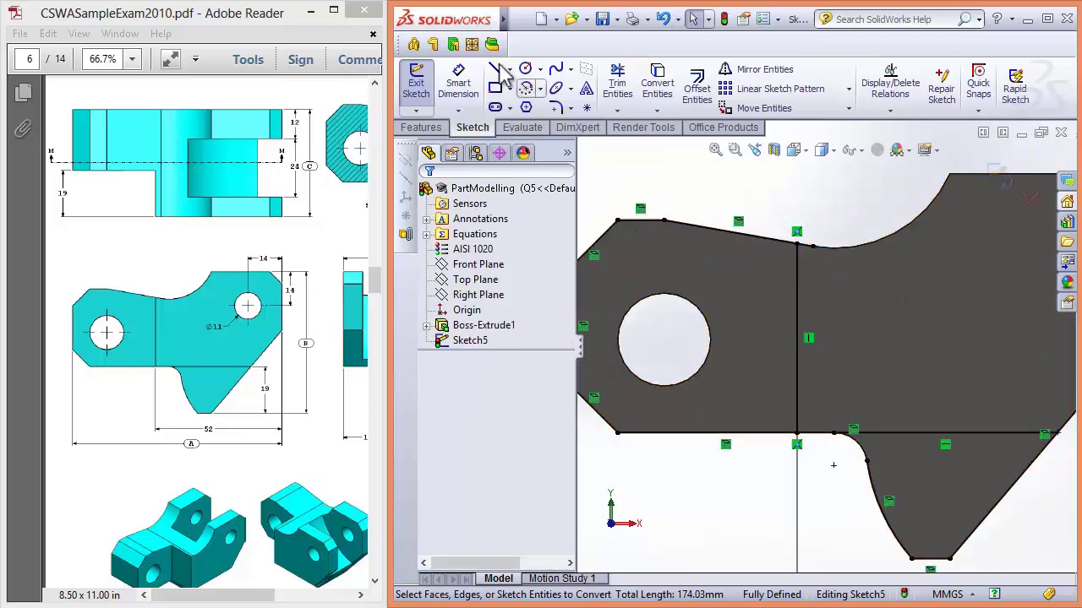
- Power-trim the extra line segments from Sketch5's converted outline
click(617, 85)
drag(815, 236, 812, 253)
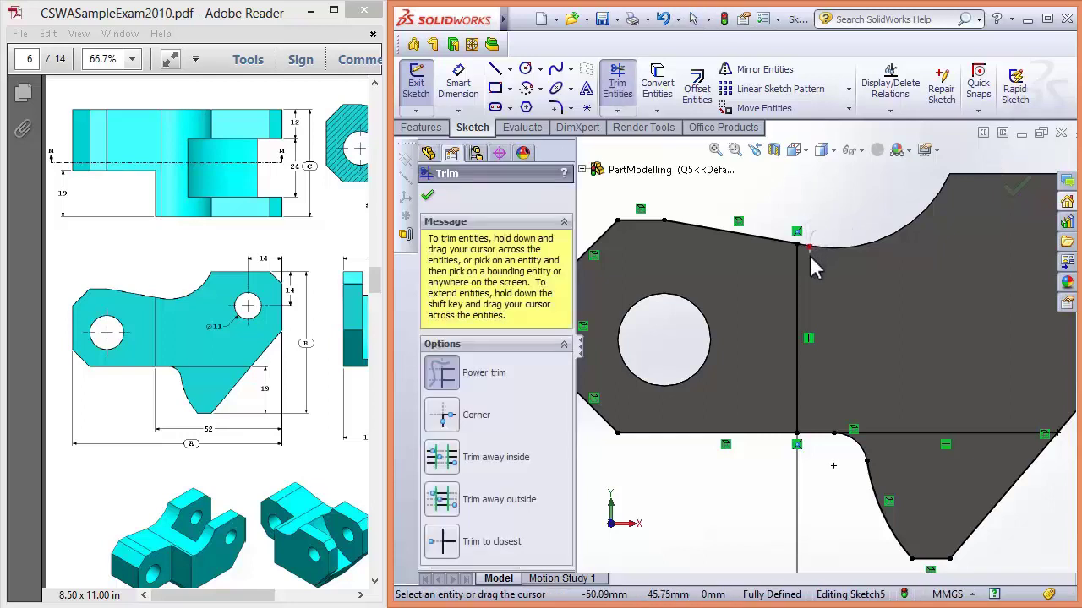
scroll(845, 405, down, 2)
scroll(923, 427, up, 2)
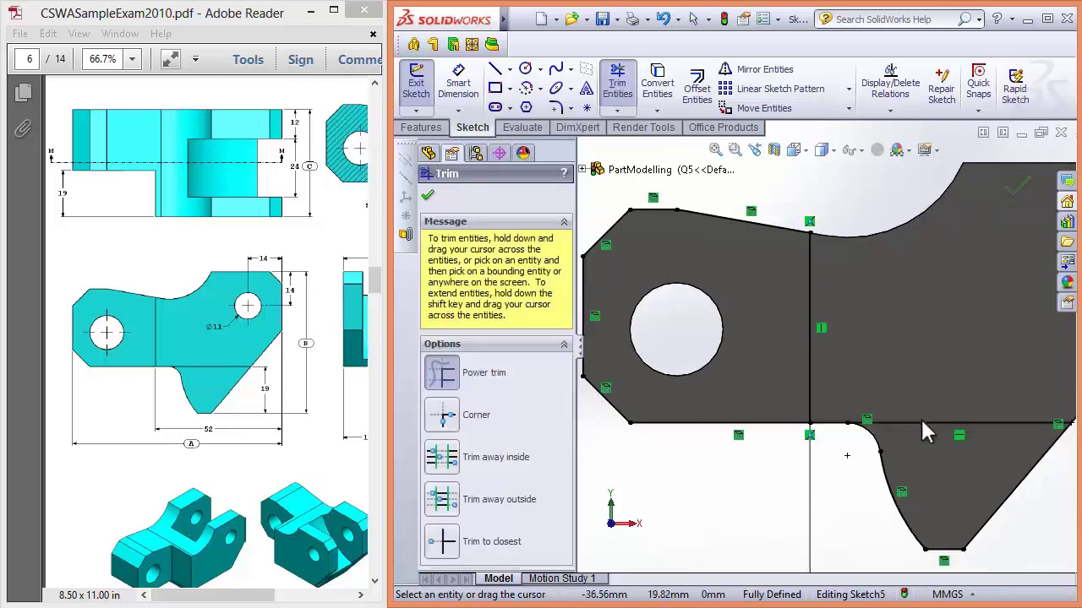
scroll(835, 423, down, 2)
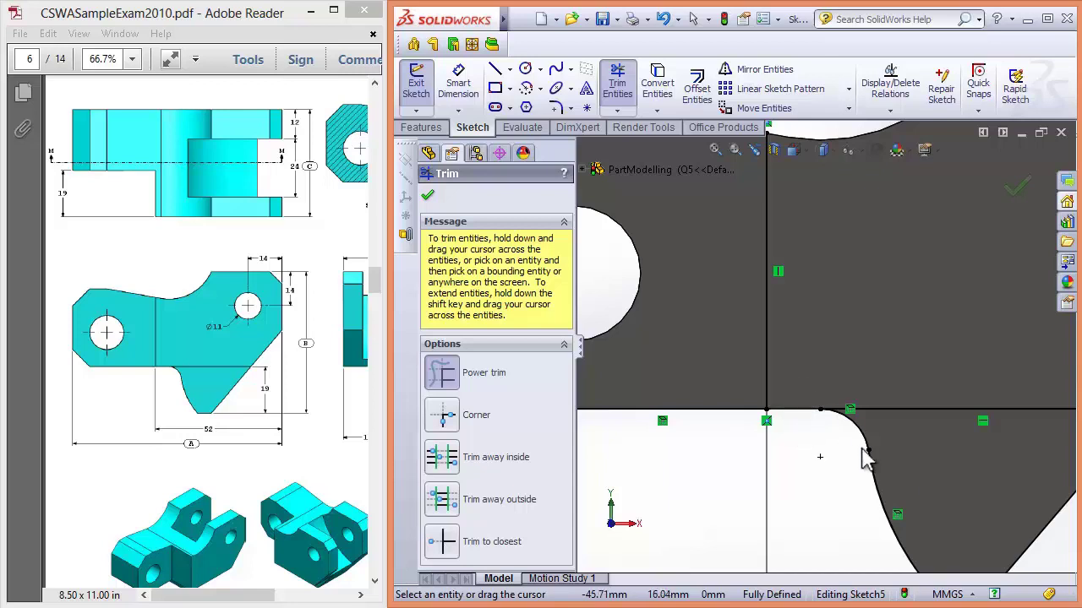
scroll(934, 470, up, 3)
scroll(957, 344, down, 1)
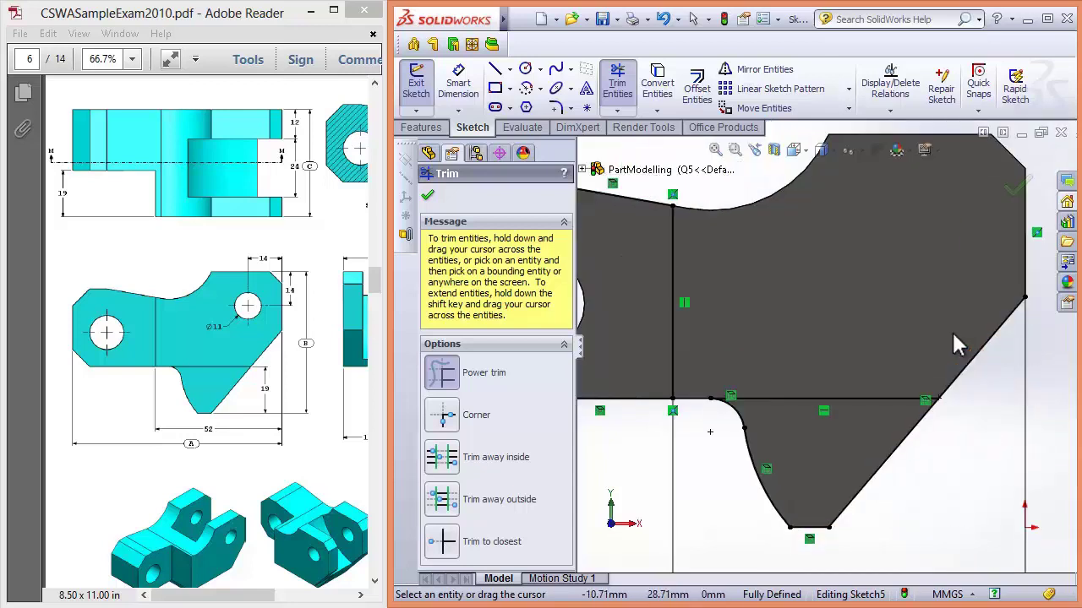
scroll(947, 402, up, 2)
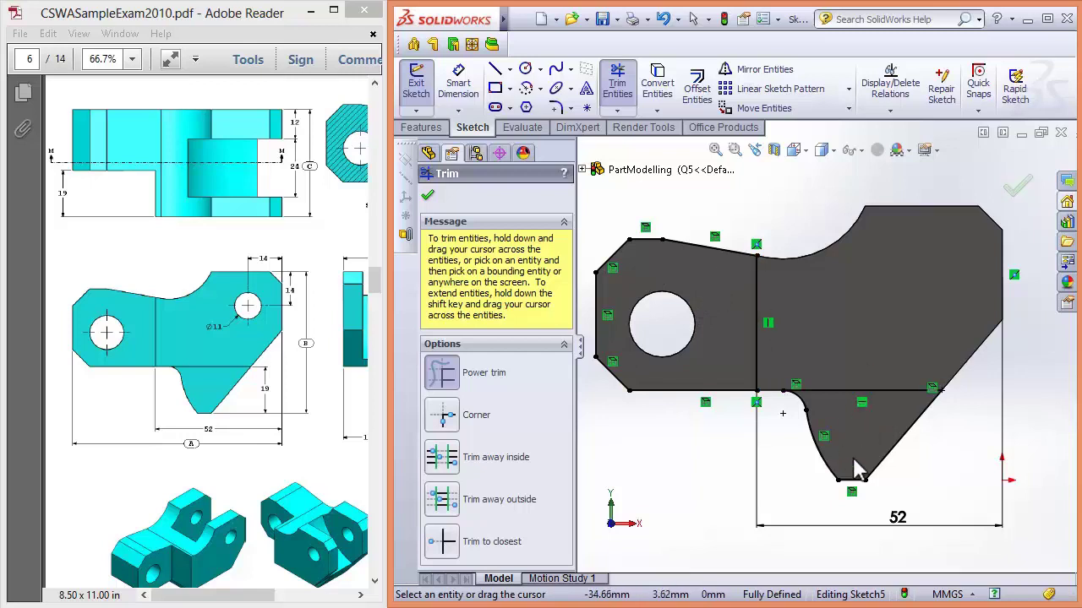
click(617, 83)
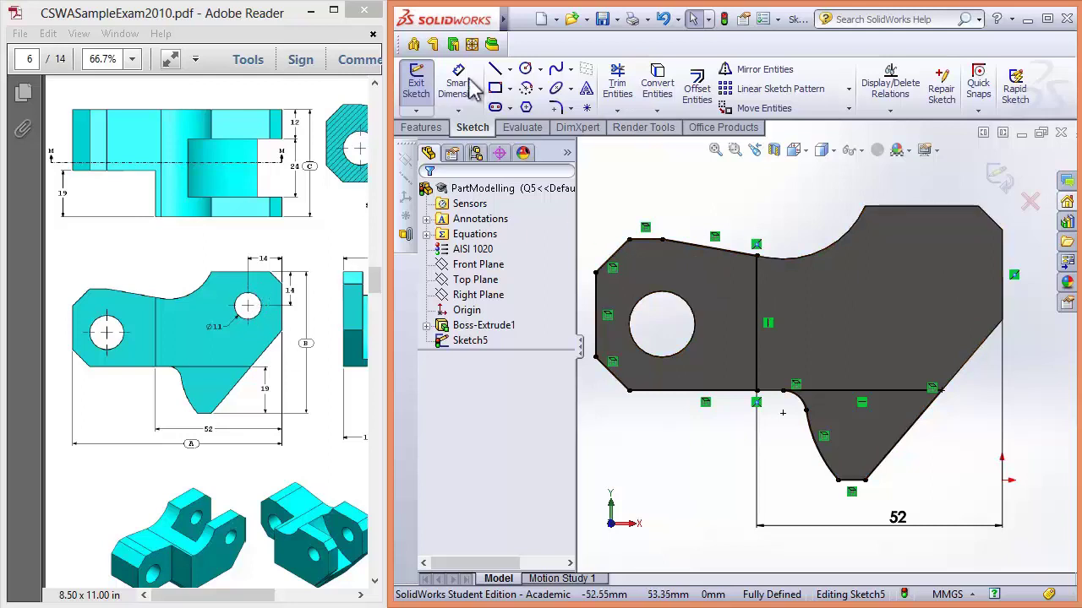
click(525, 70)
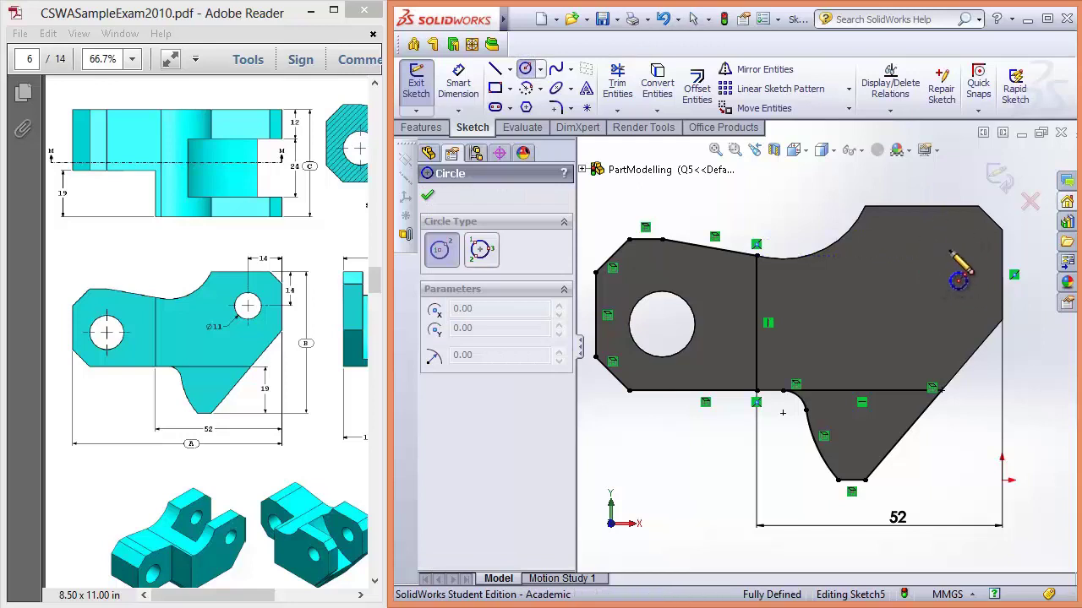
- Draw a circle near the upper-right corner and dimension it Ø11 mm
click(946, 252)
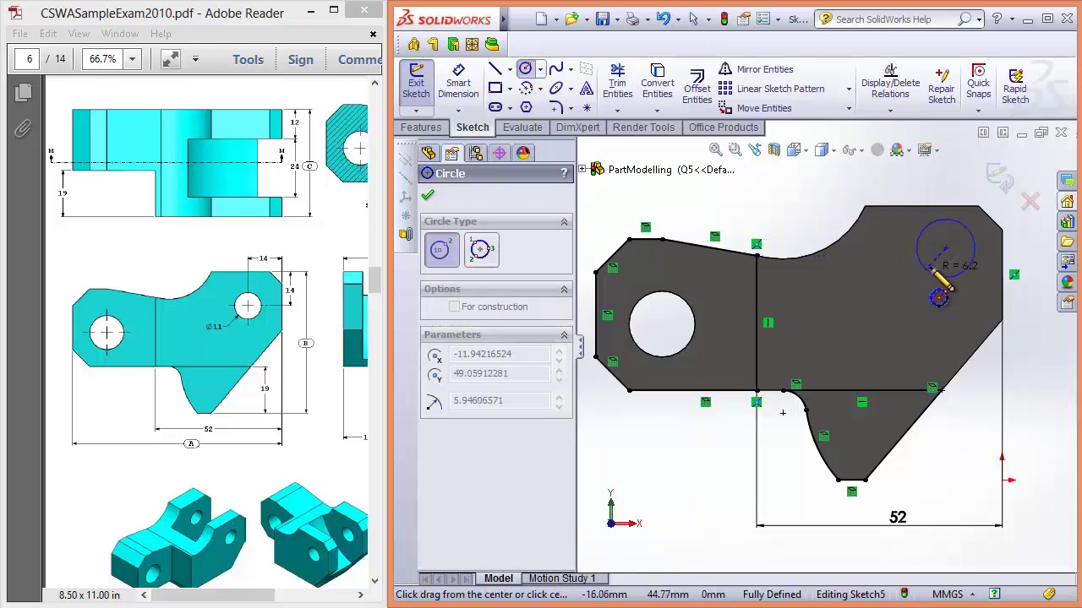
click(935, 269)
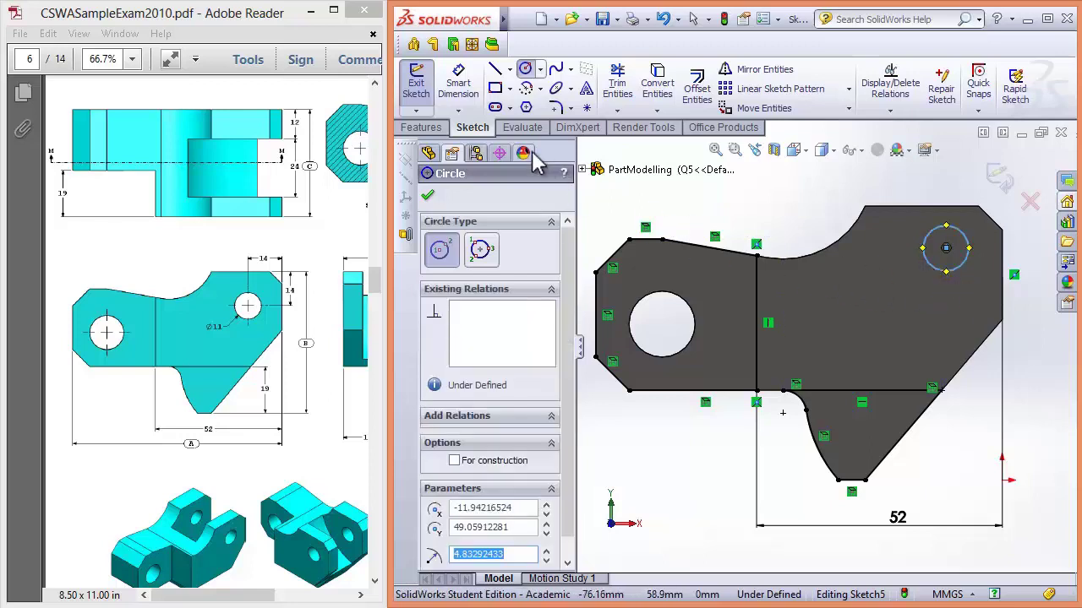
click(428, 195)
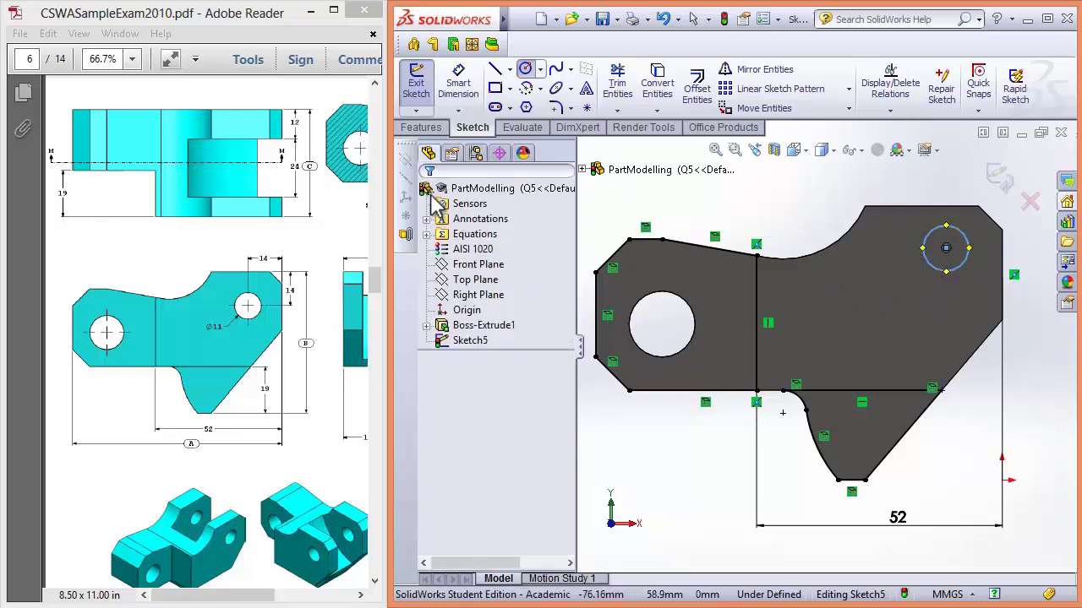
click(463, 95)
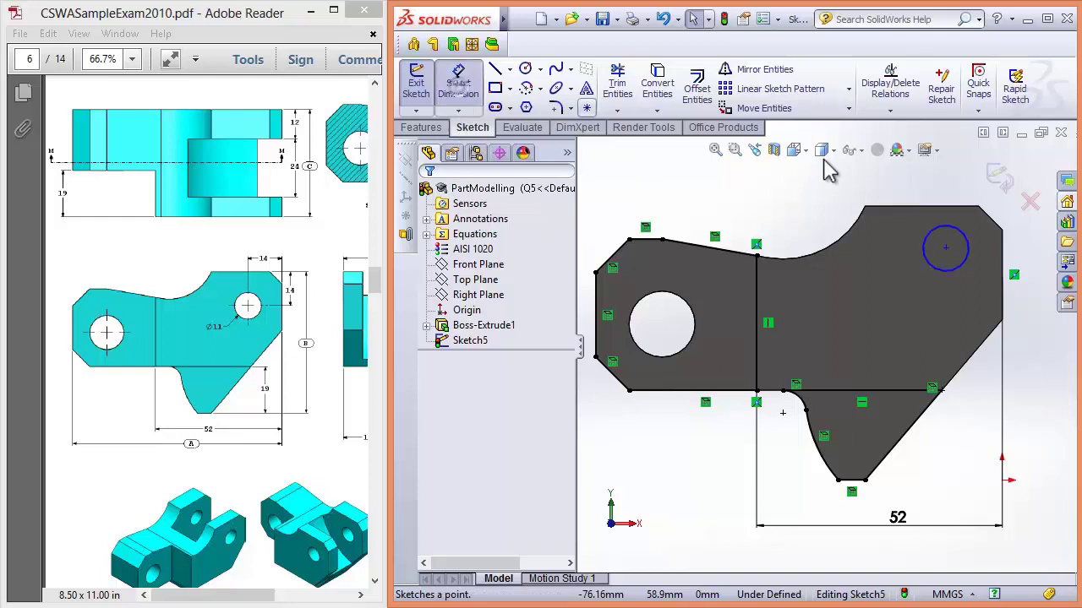
click(946, 270)
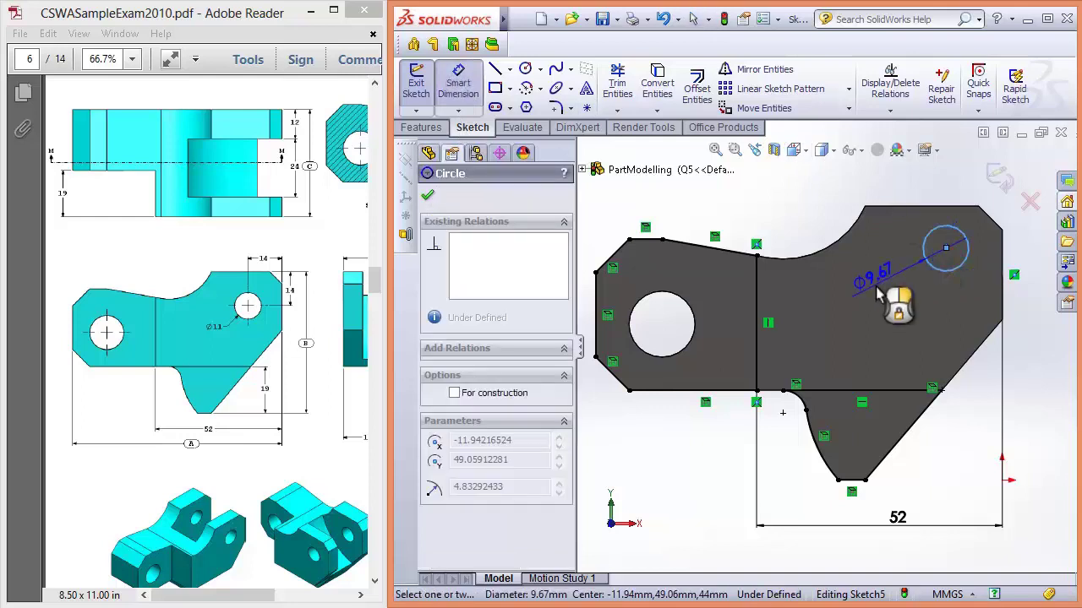
click(879, 296)
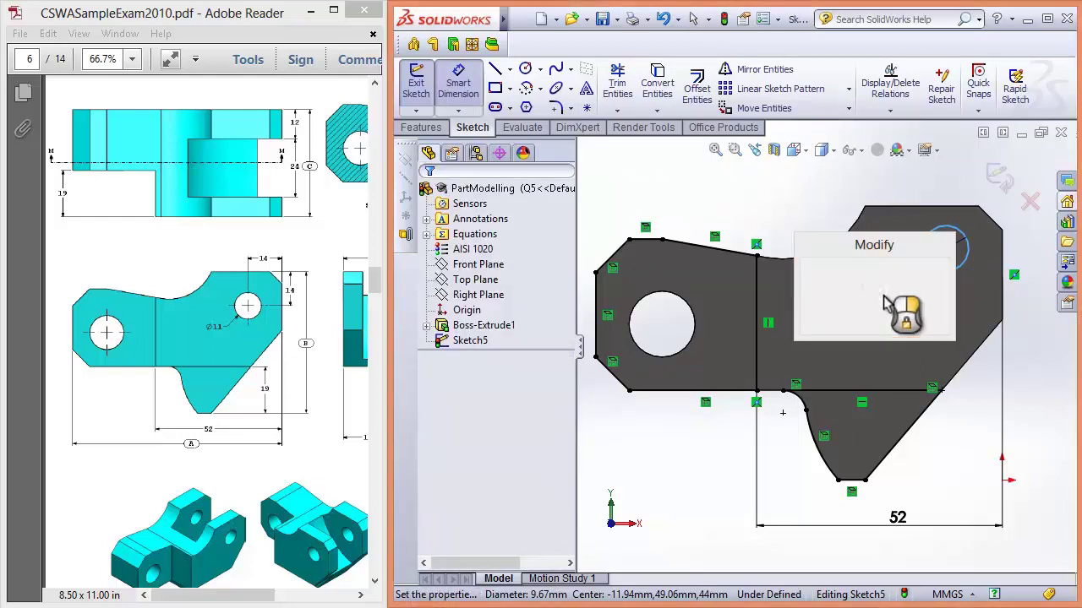
text(11)
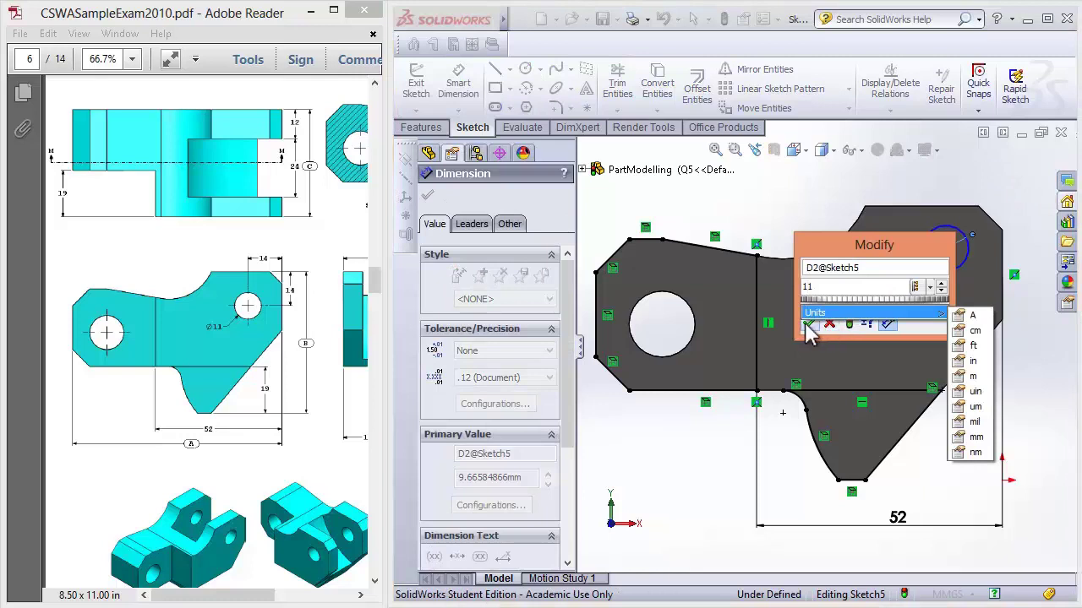
click(807, 326)
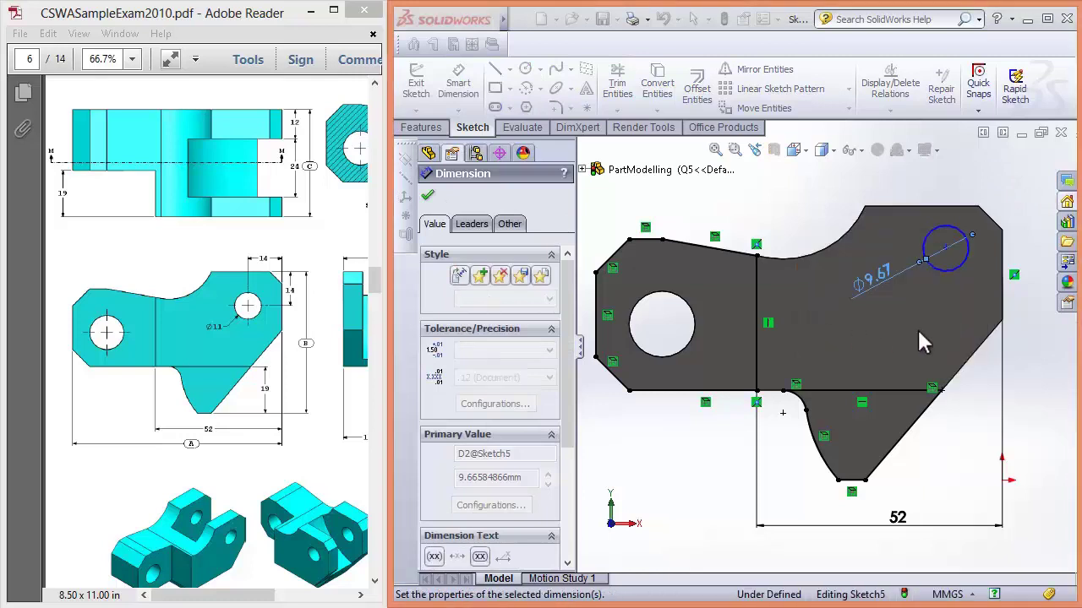
- Locate the circle centre 14 mm from the top edge and 14 mm from the right edge
click(946, 250)
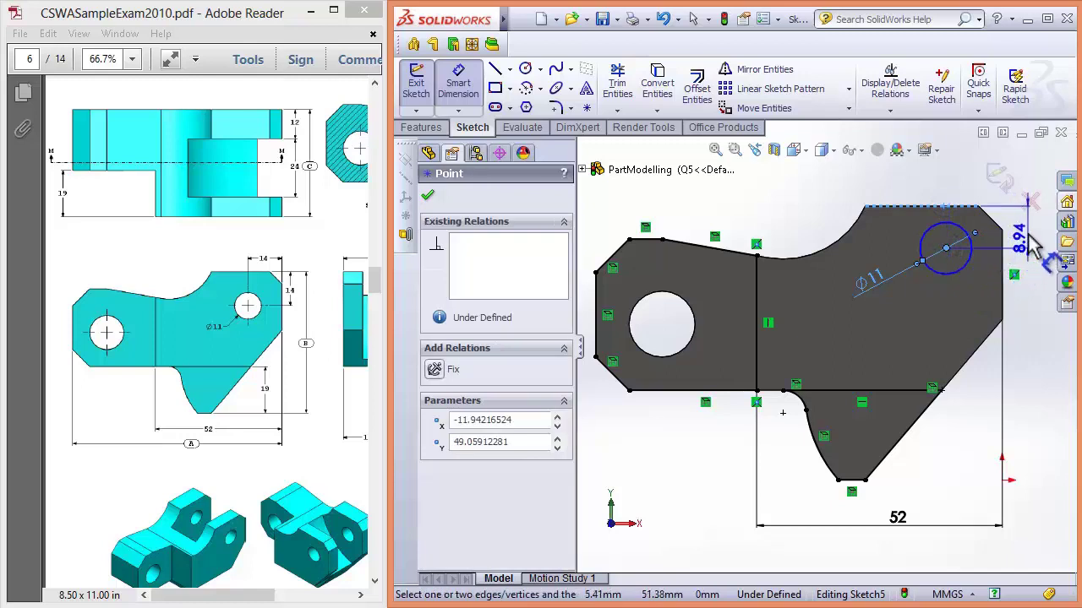
click(1030, 201)
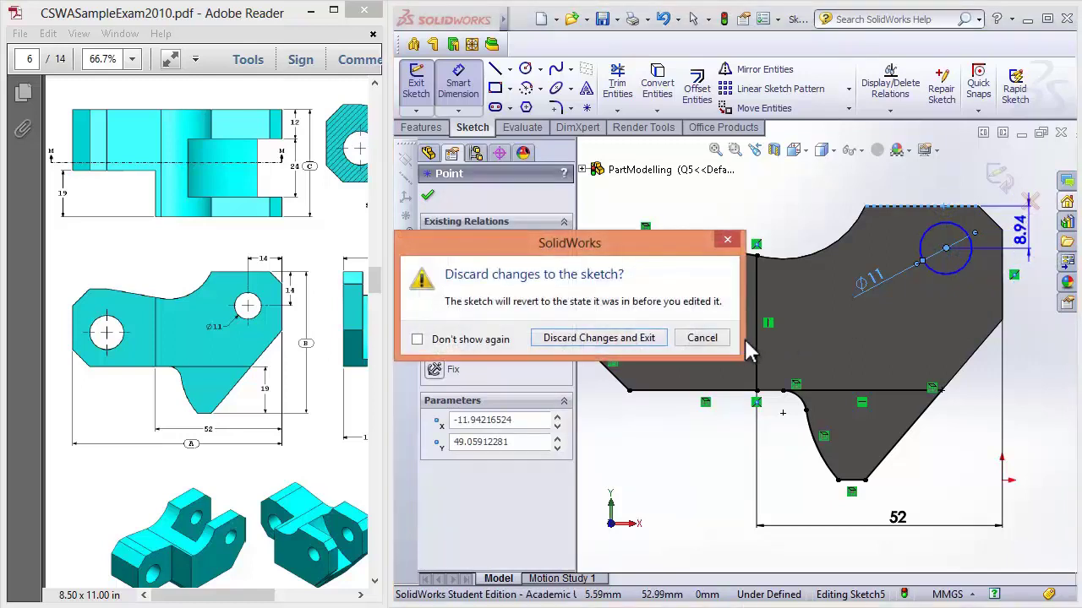
click(718, 340)
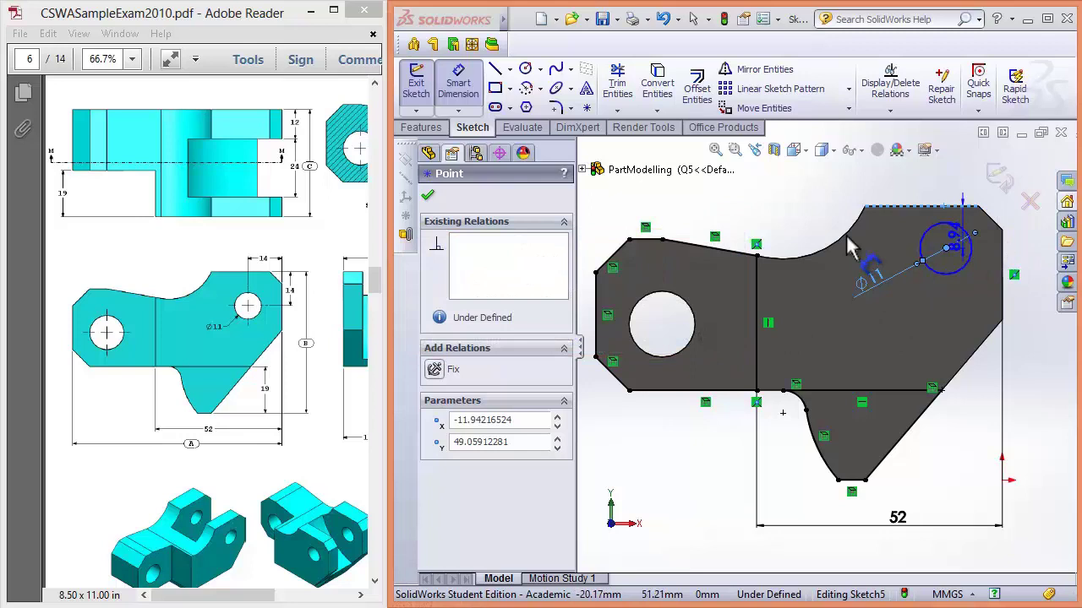
click(820, 221)
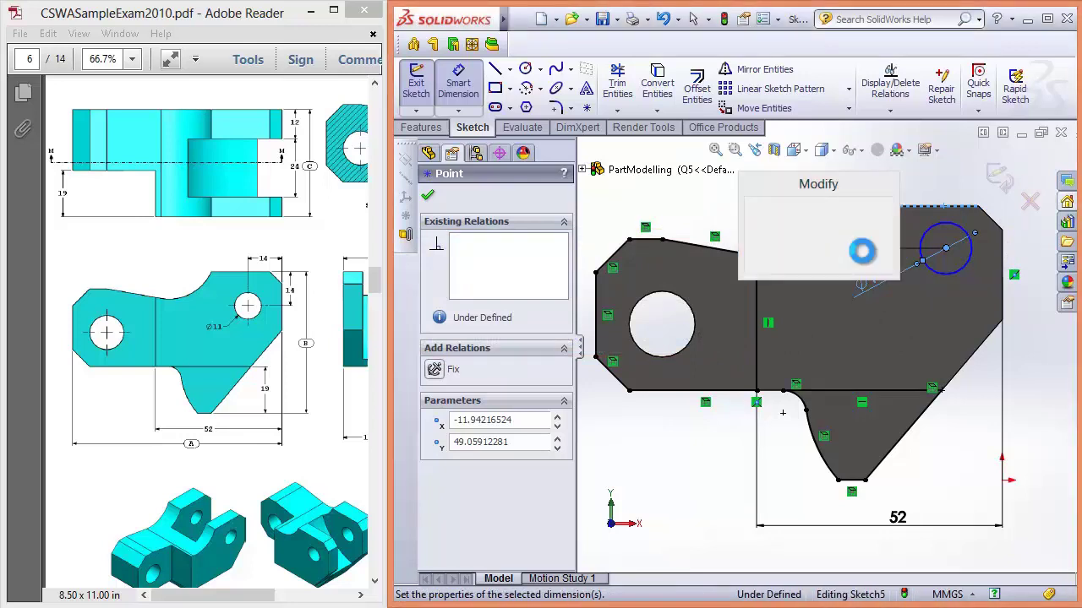
text(14)
key(Return)
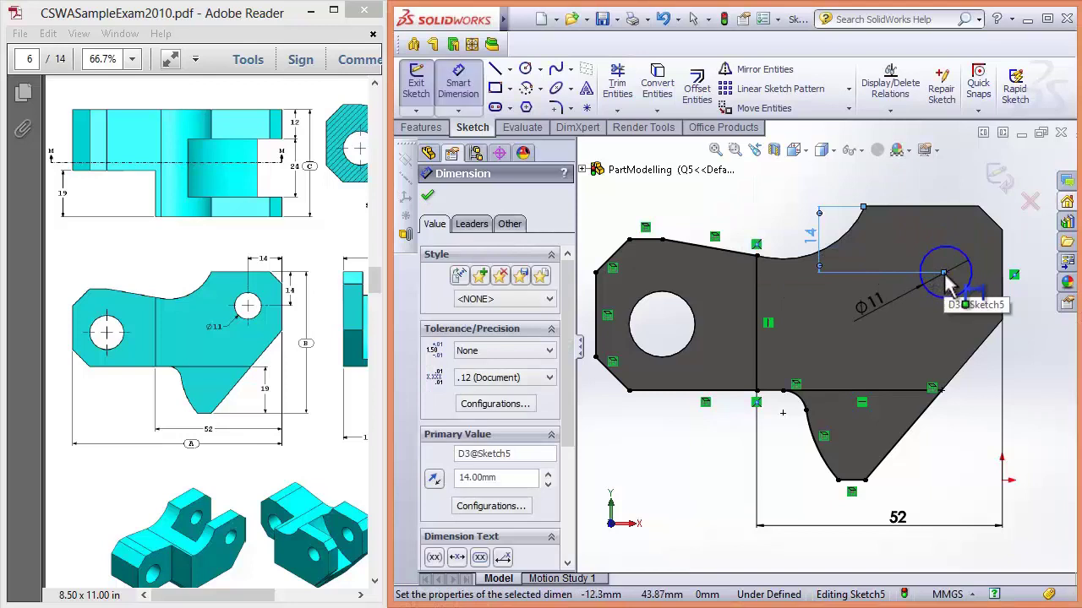
key(Escape)
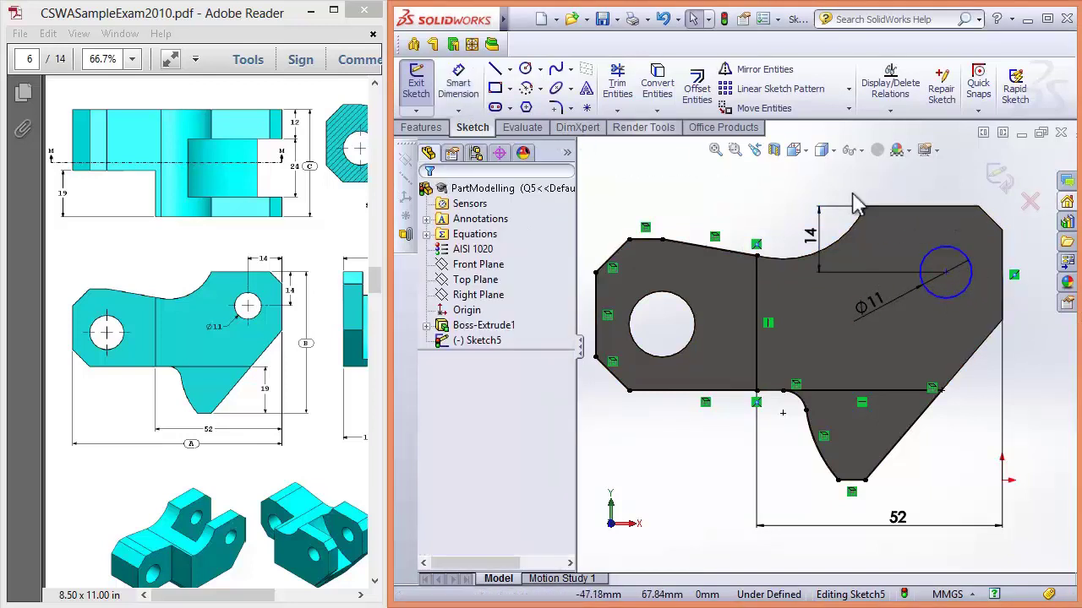
click(457, 84)
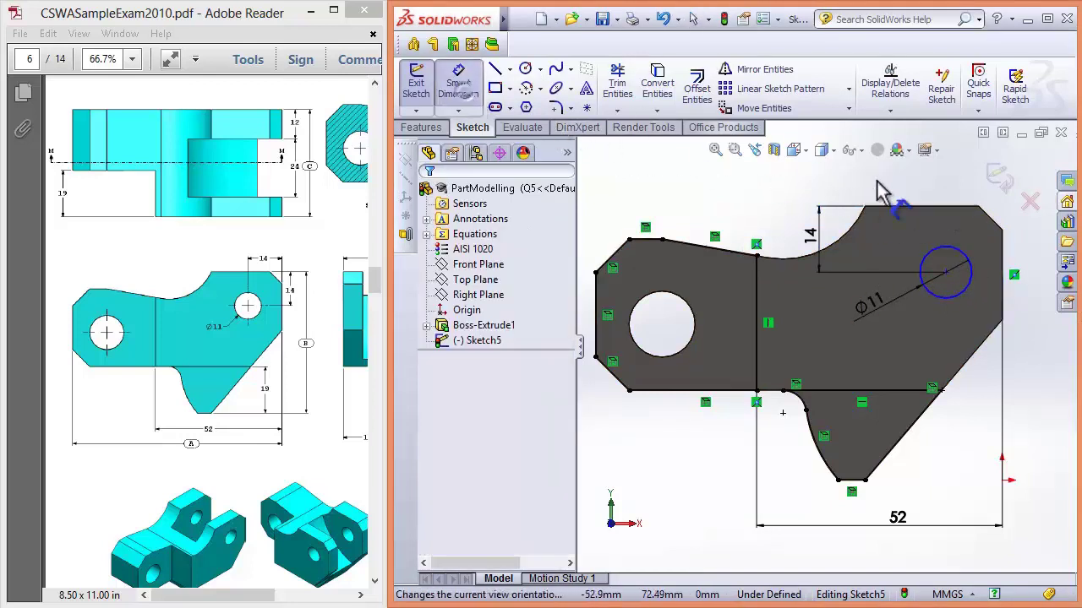
click(946, 272)
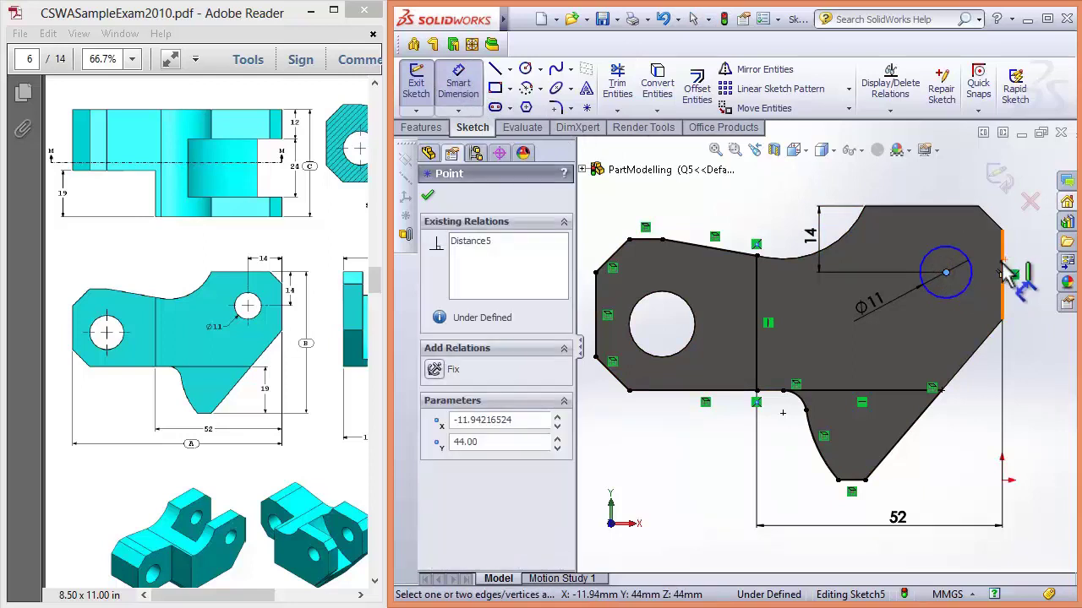
click(1004, 275)
click(987, 334)
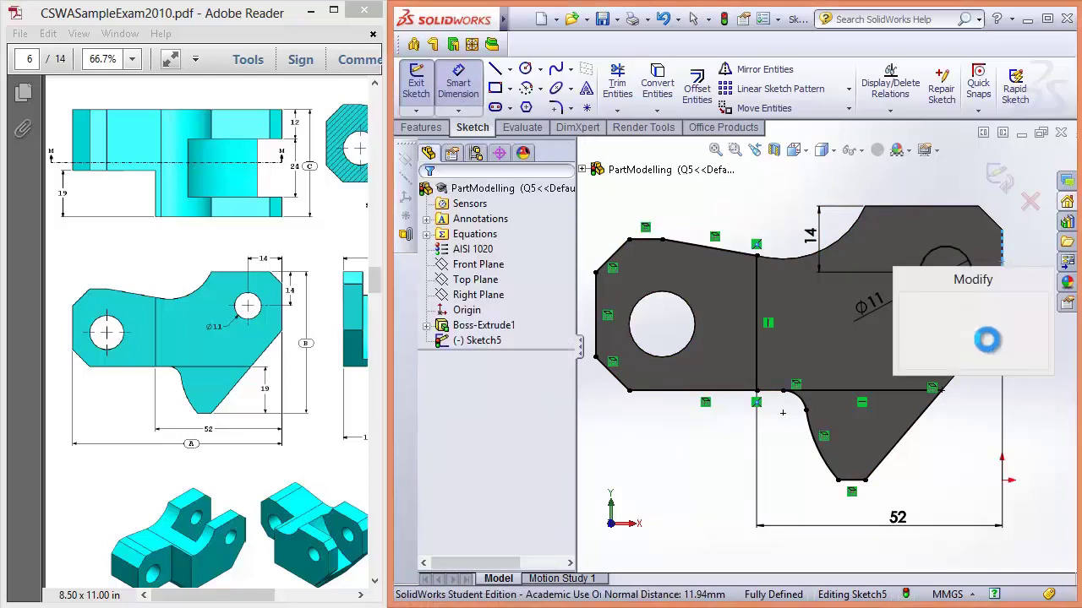
text(14mm)
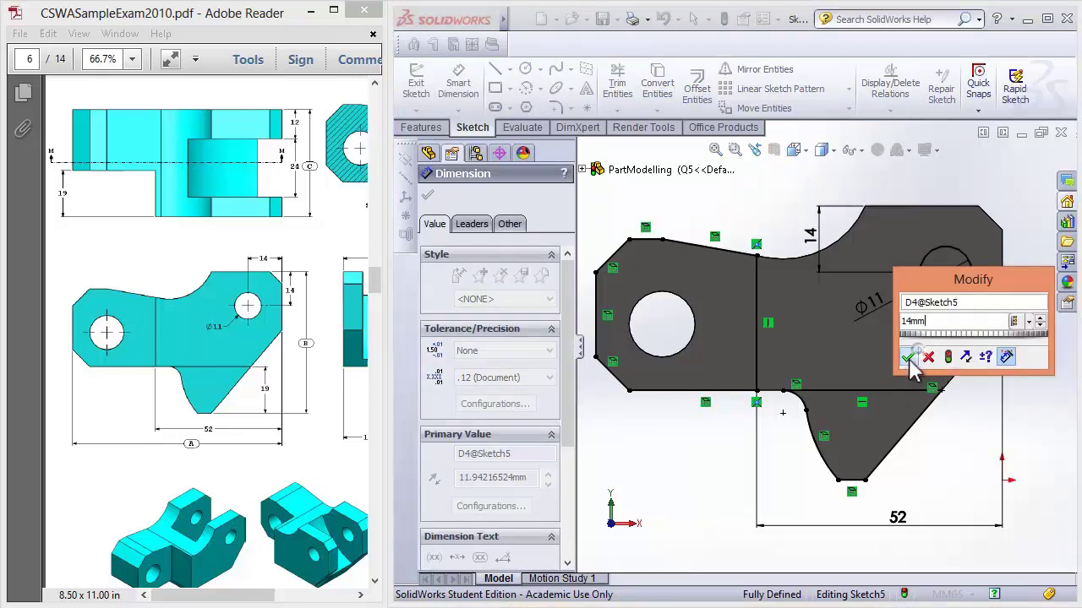
click(910, 358)
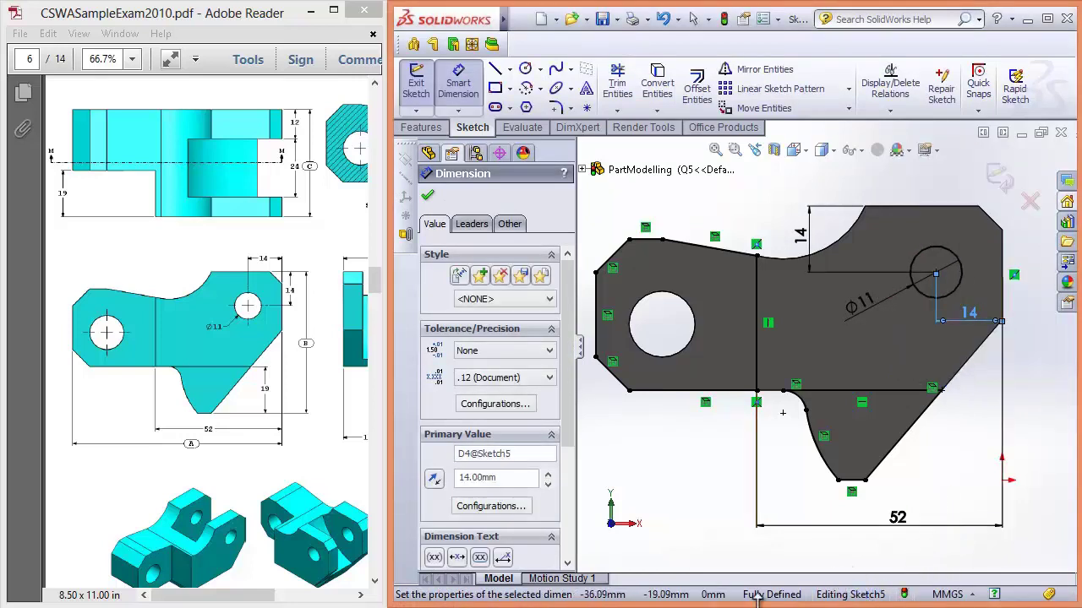
click(428, 196)
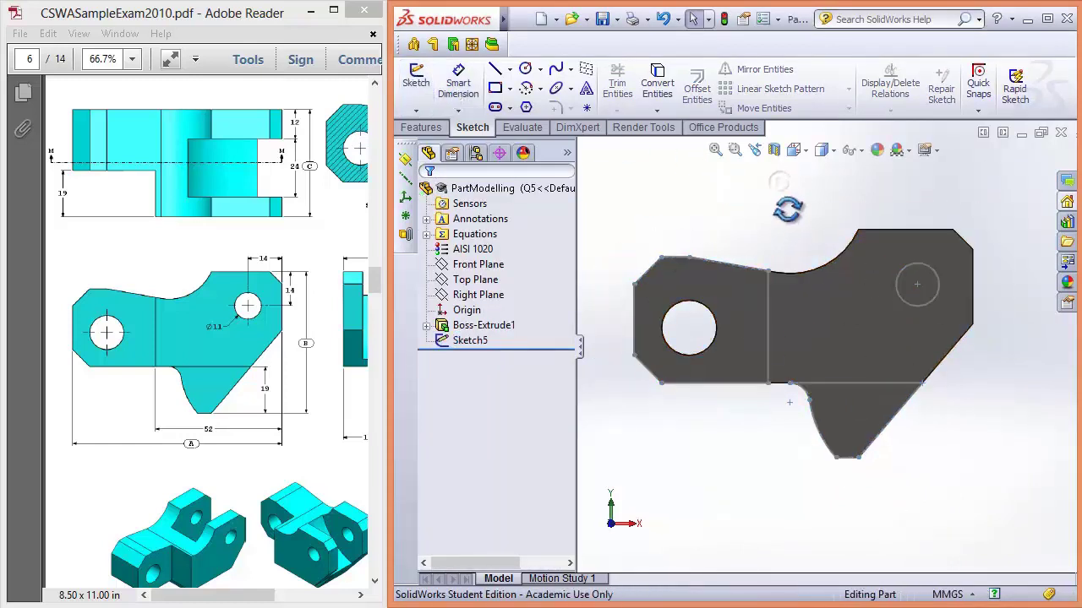
- Start an Extruded Cut from Sketch5, starting at the Sketch Plane, Blind 19 mm
click(472, 342)
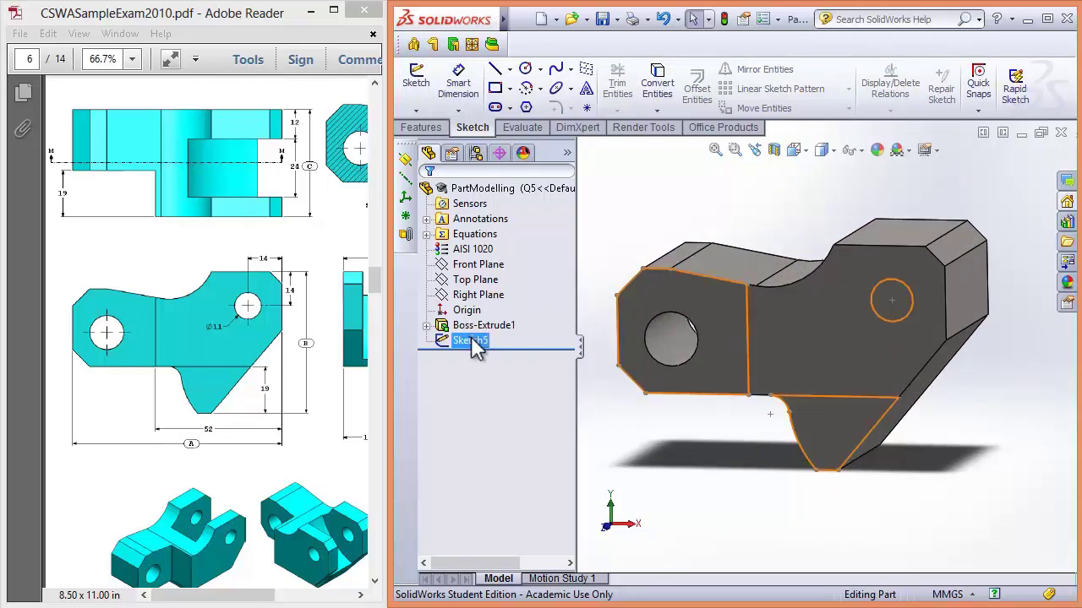
click(421, 129)
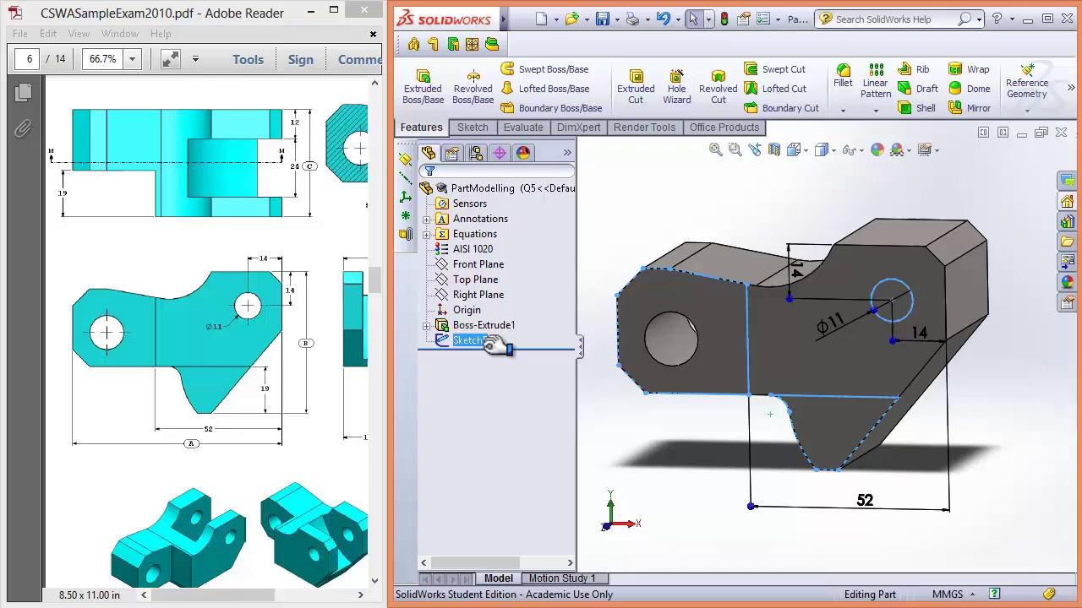
drag(497, 347, 493, 349)
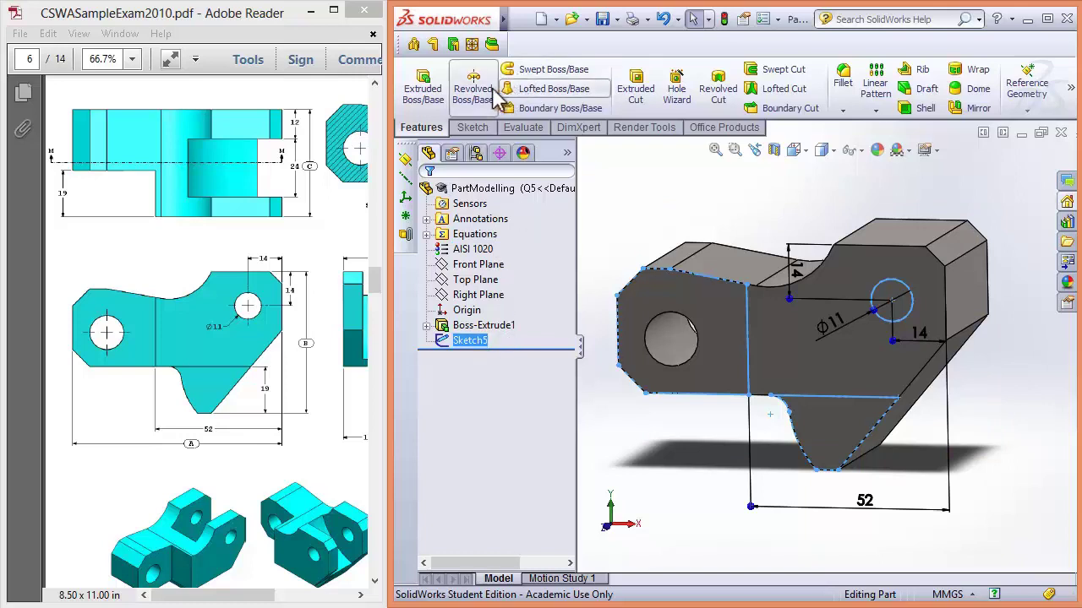
click(635, 85)
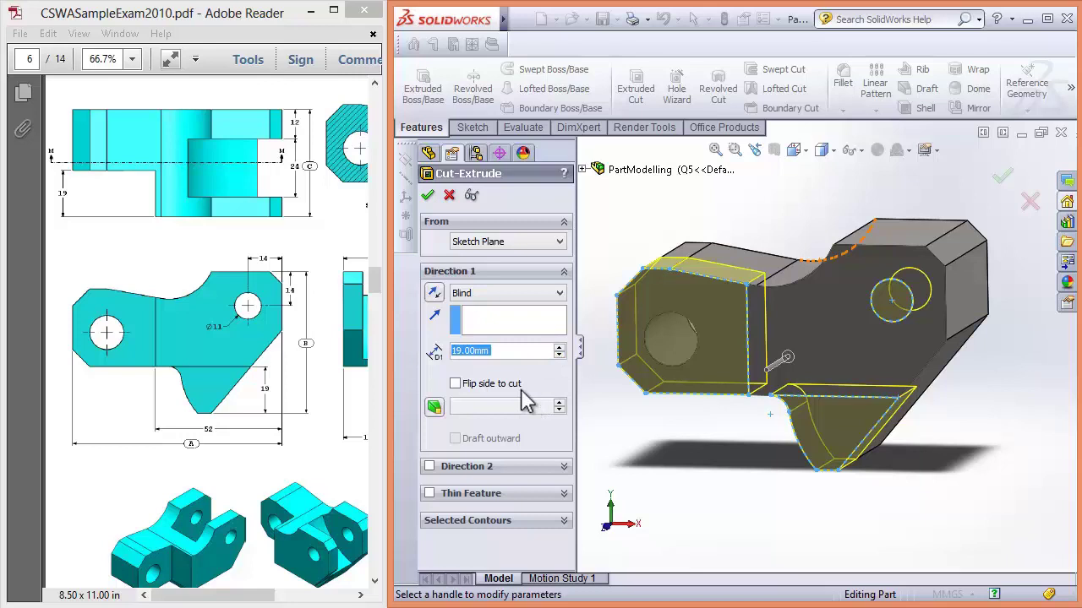
click(504, 242)
click(502, 251)
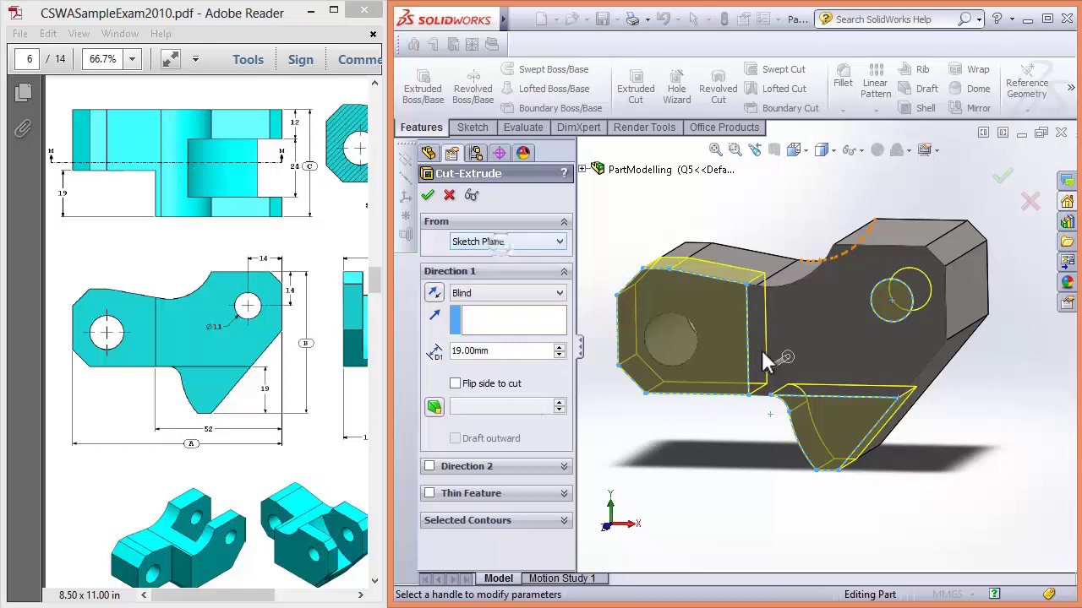
middle_drag(760, 348, 719, 459)
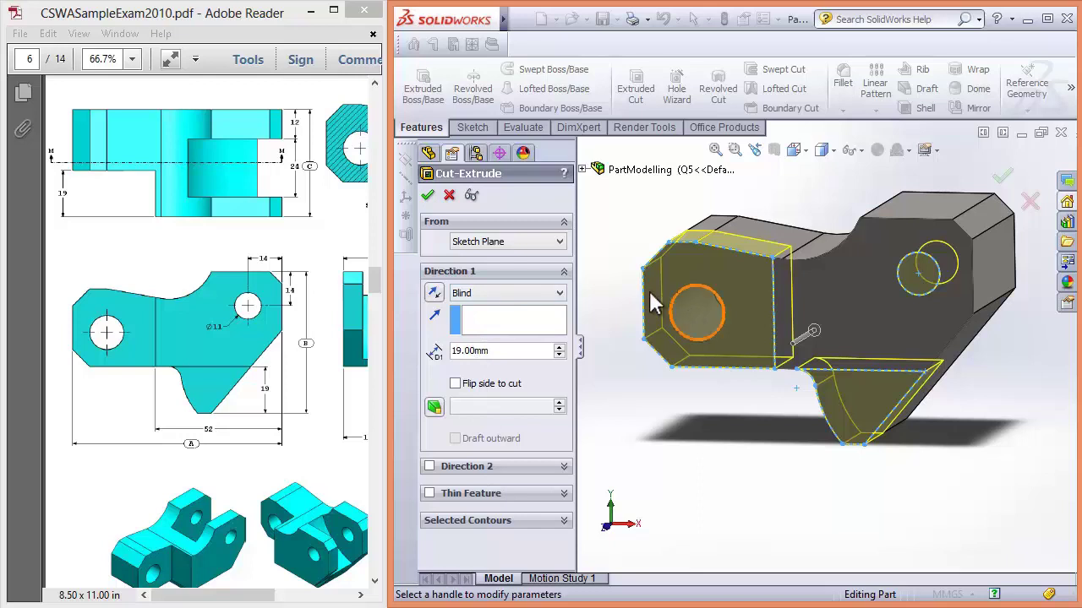
middle_drag(671, 306, 720, 283)
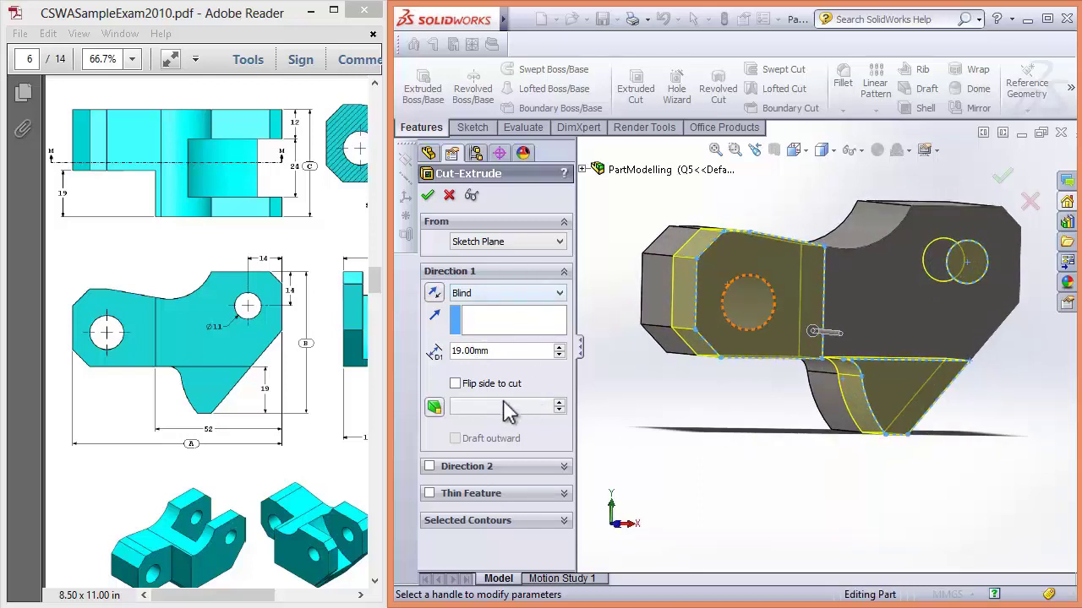
- Replace Sketch5 in Selected Contours with Region<1> around the hole and triangular Region<2>
click(478, 520)
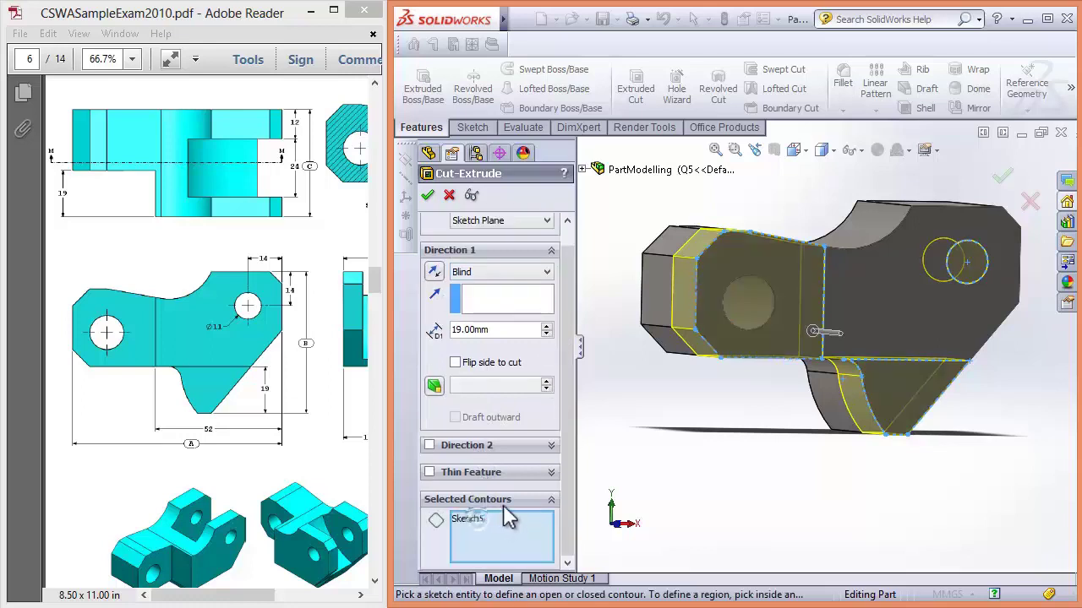
click(478, 518)
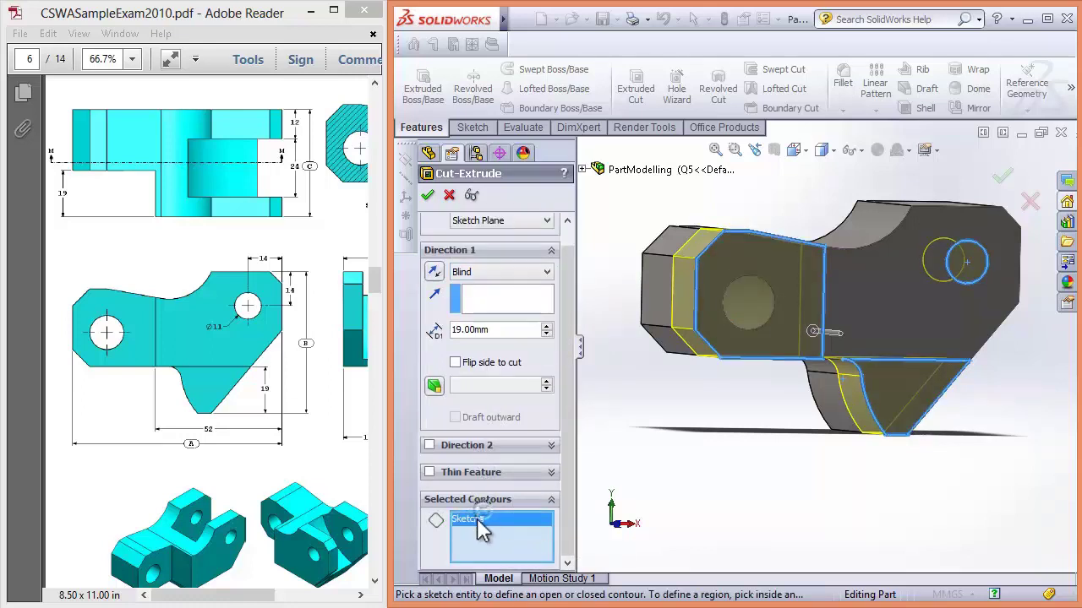
key(Delete)
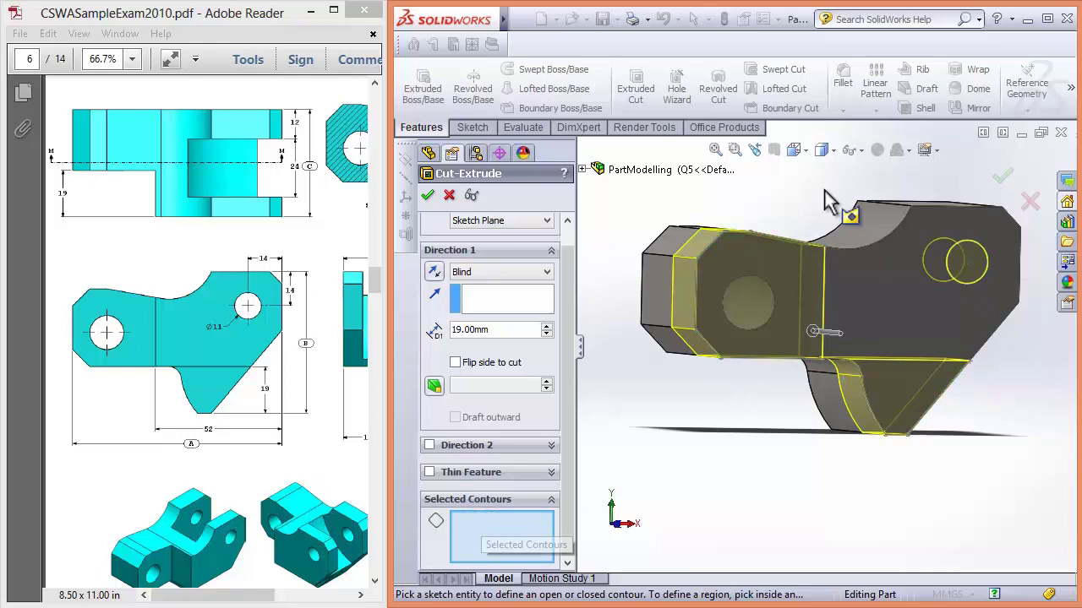
click(786, 330)
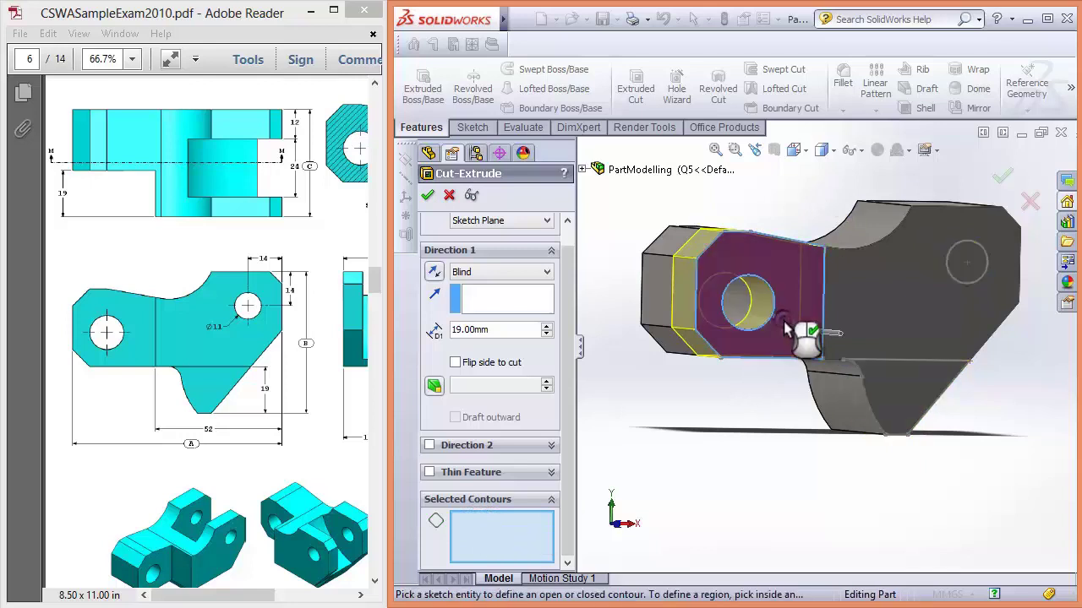
middle_drag(786, 329, 812, 385)
click(856, 420)
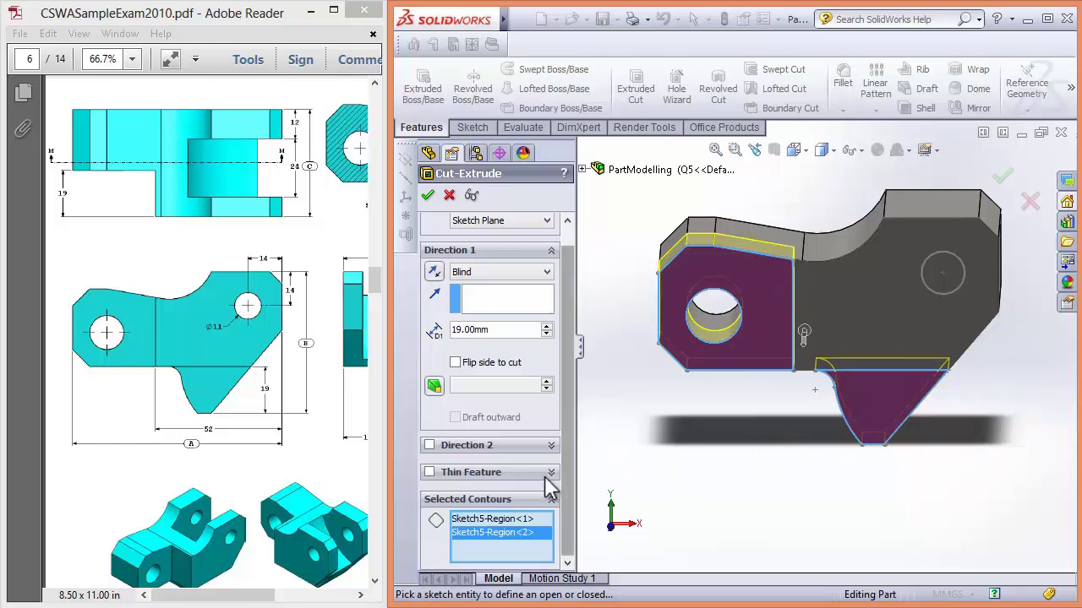
click(511, 499)
click(510, 518)
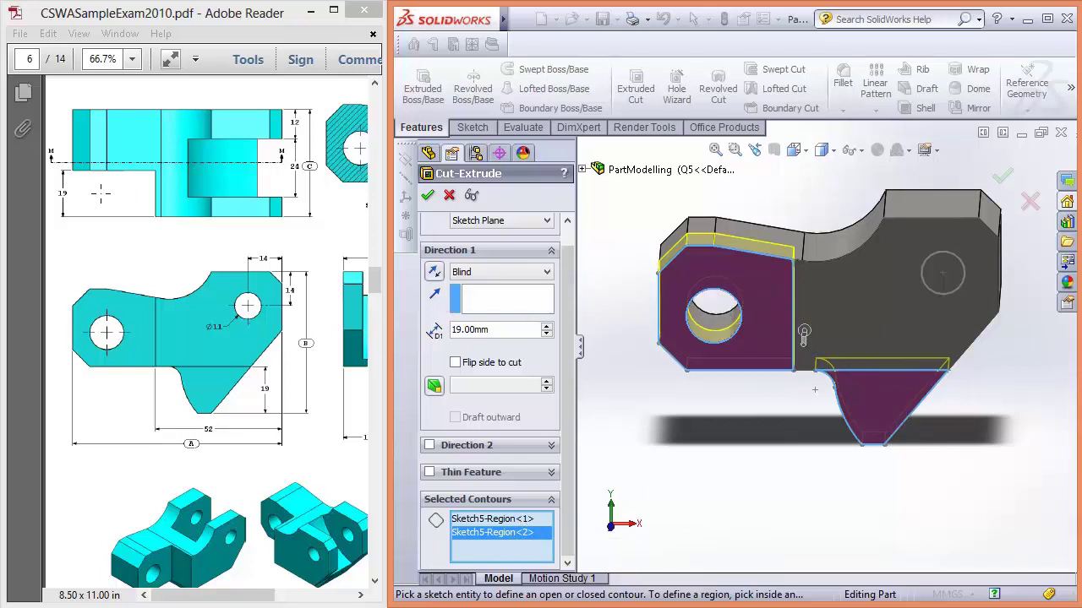
- Check the exam drawing and set the cut depth to 19 mm
click(167, 240)
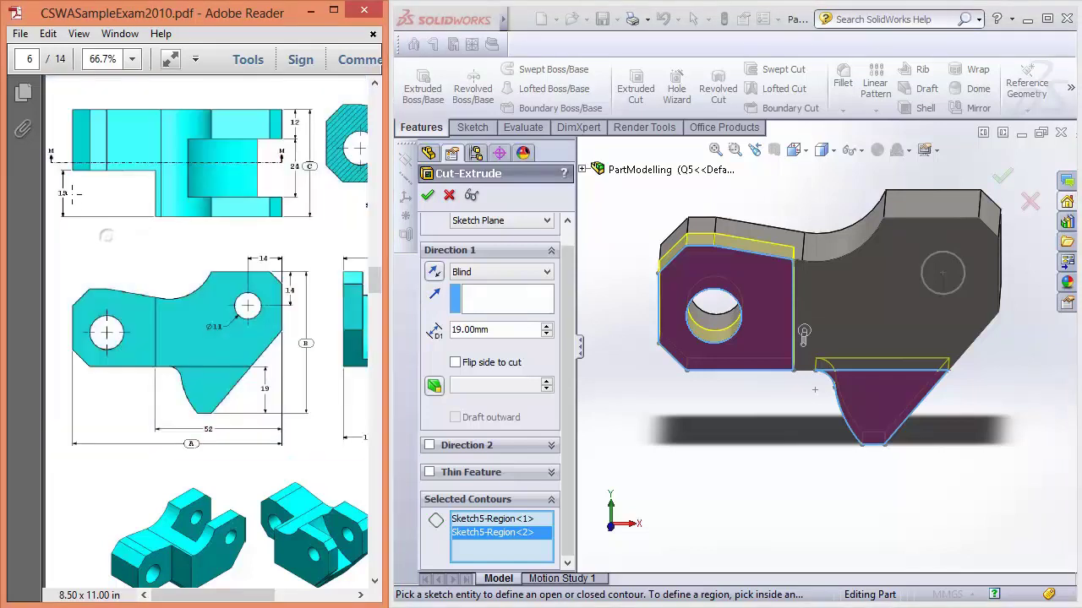
click(144, 281)
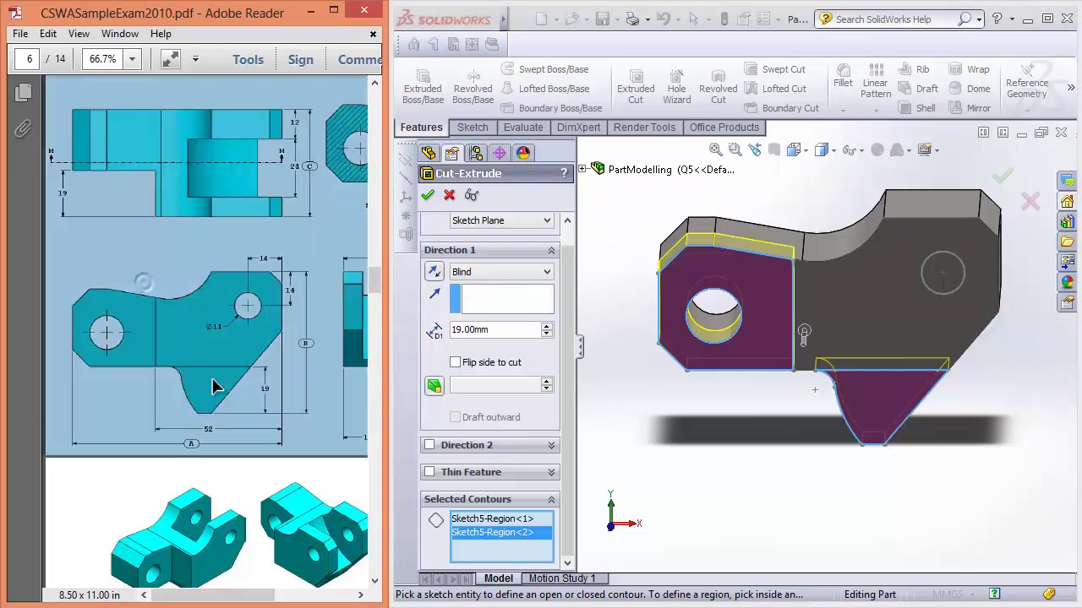
drag(233, 602, 312, 602)
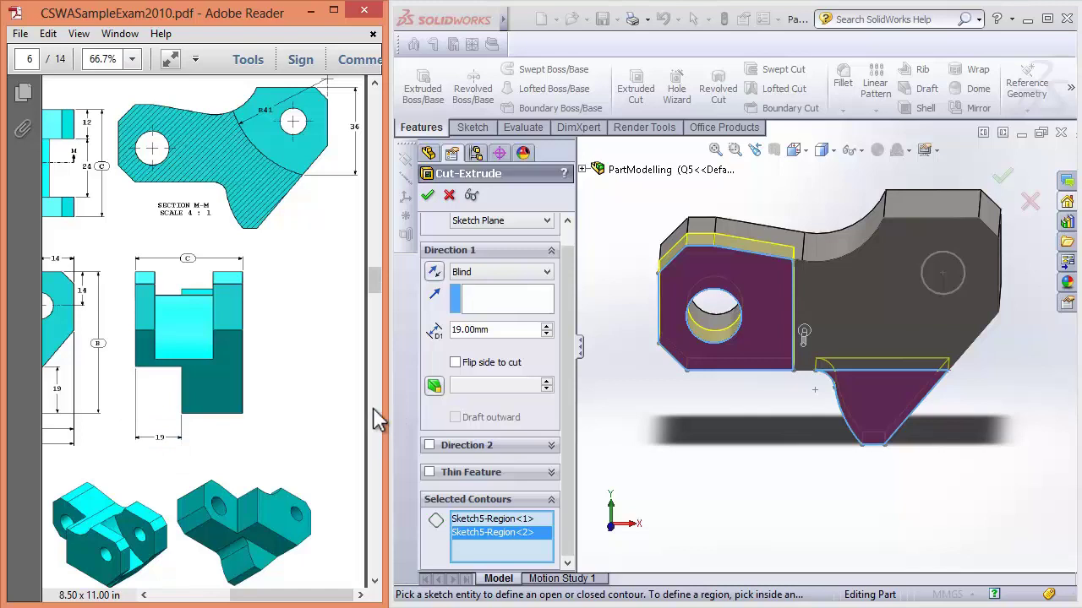
click(513, 331)
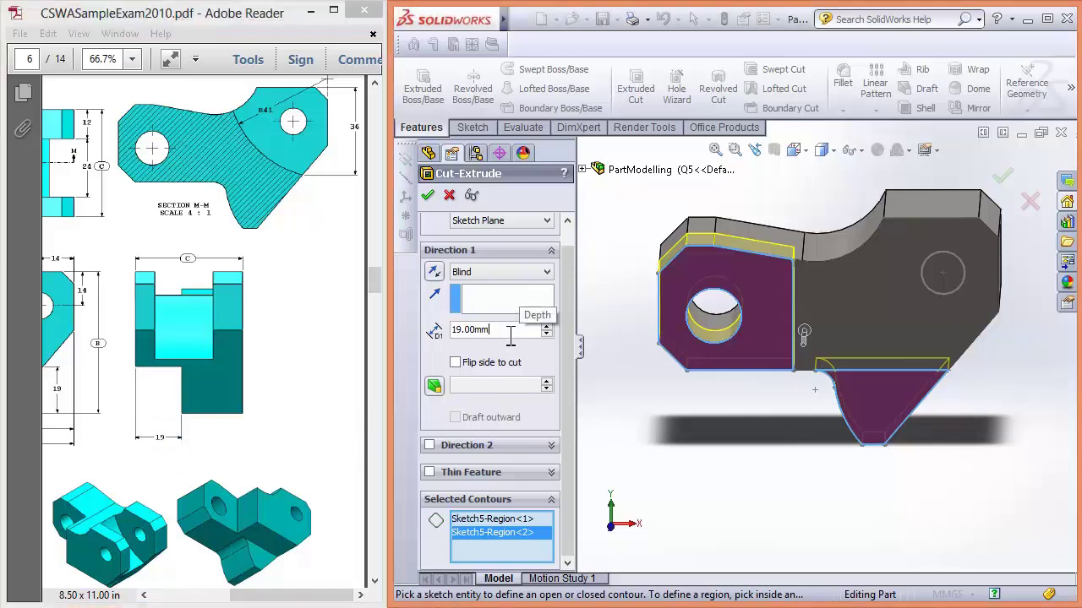
double_click(506, 331)
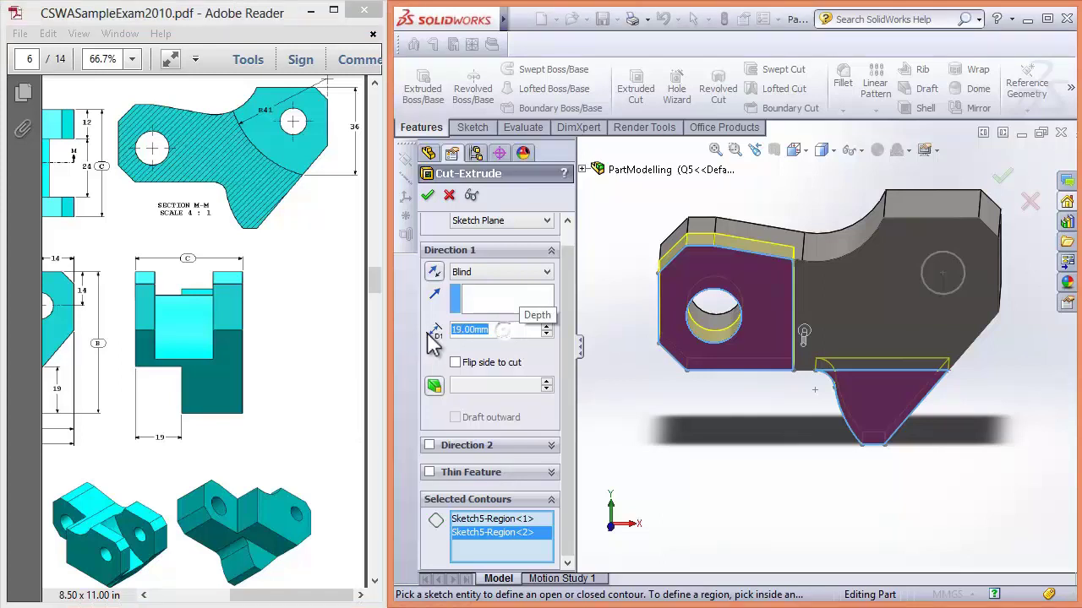
text(19)
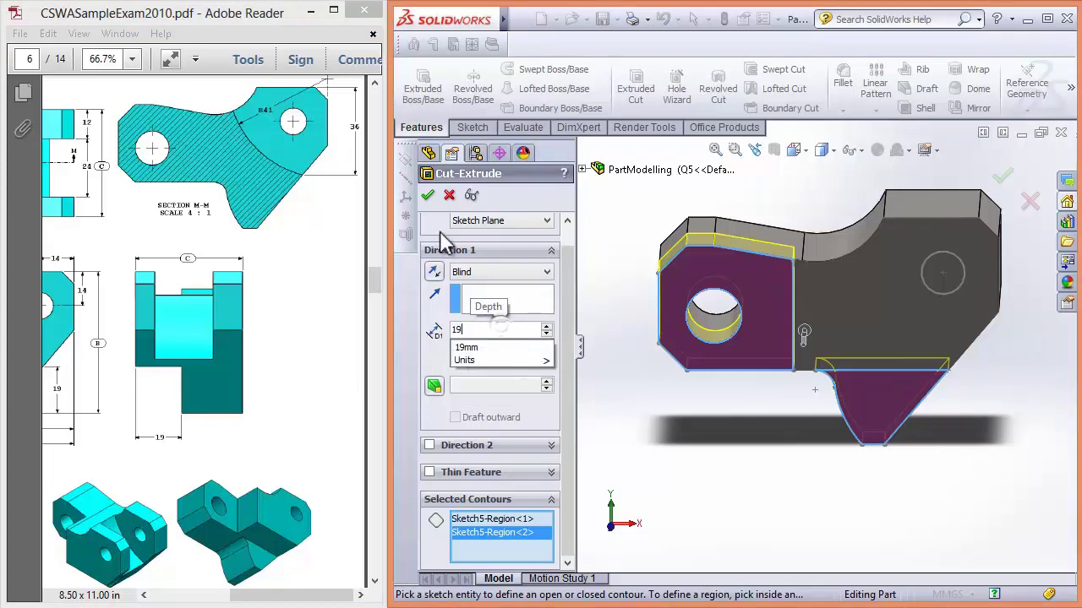
key(Return)
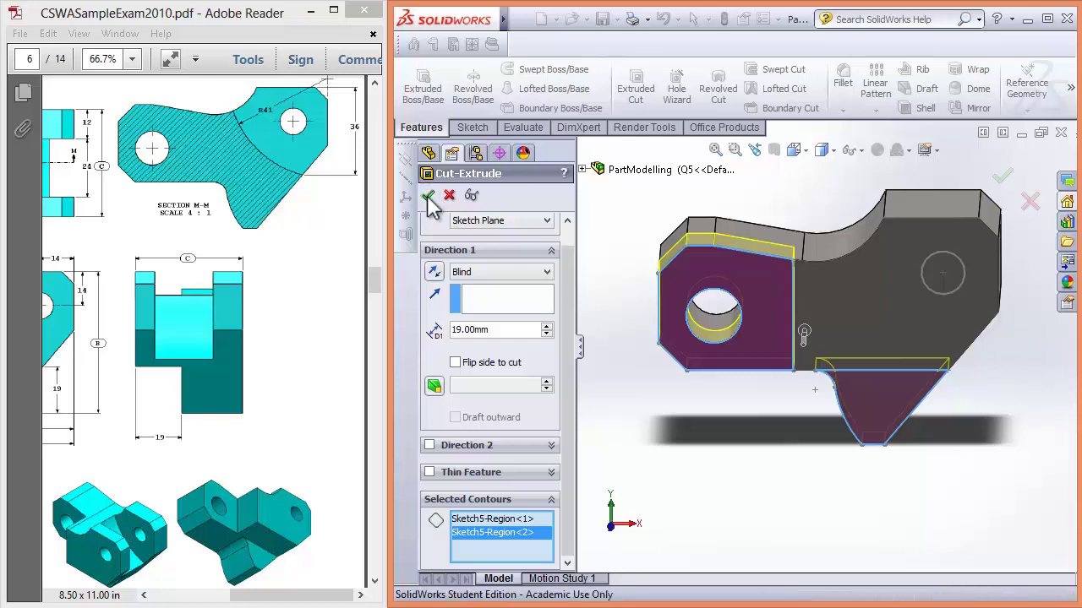
- Apply Cut-Extrude3, then select its Sketch5 in the feature tree for reuse
click(428, 199)
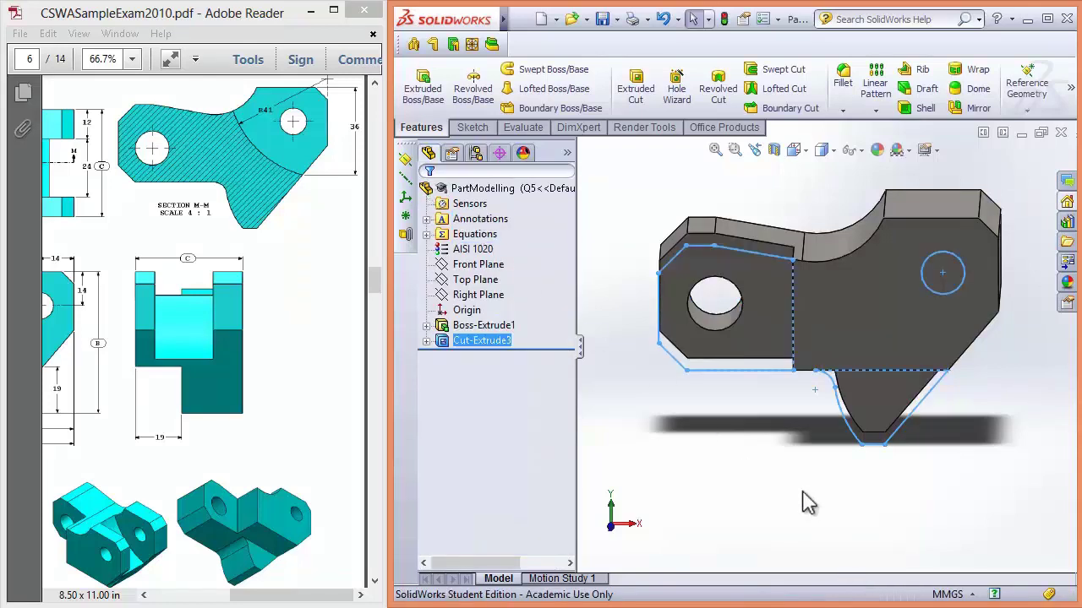
mouse_move(775, 473)
middle_down()
mouse_move(724, 425)
mouse_move(734, 460)
mouse_move(824, 456)
mouse_move(734, 473)
middle_up()
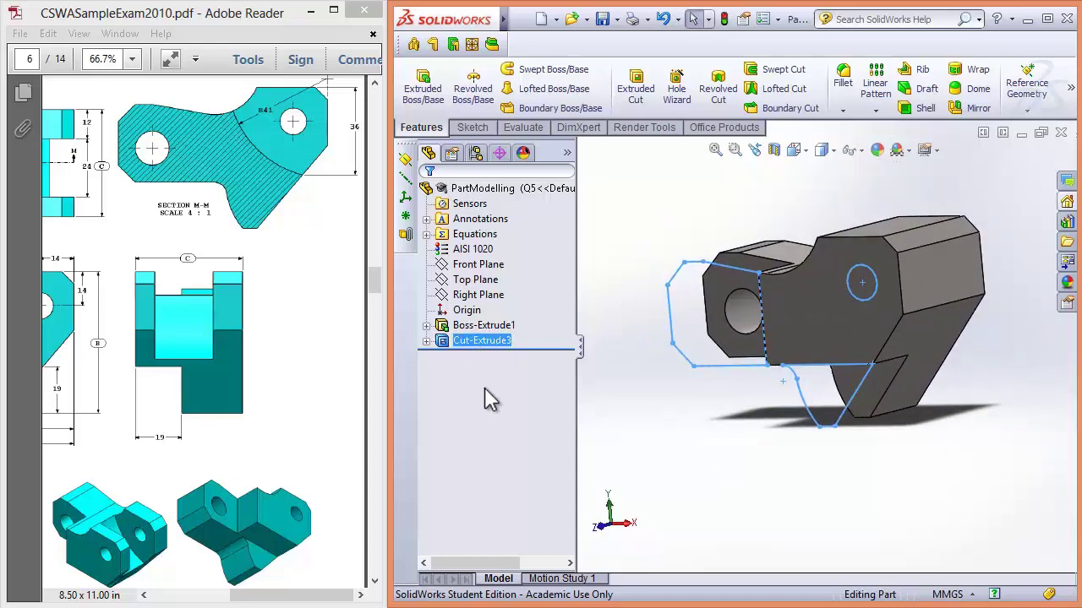
click(426, 340)
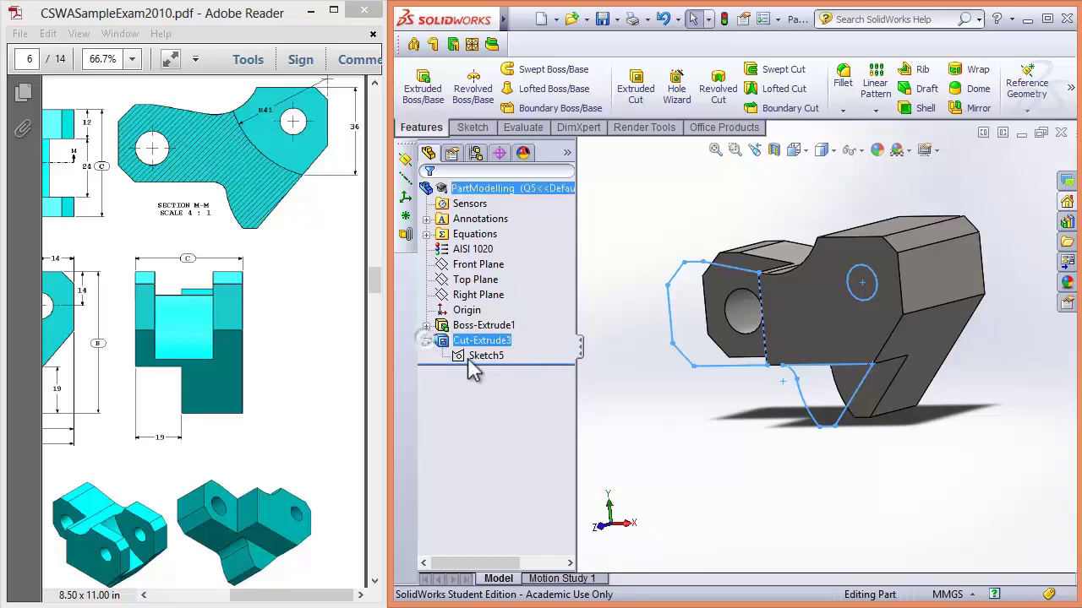
click(489, 358)
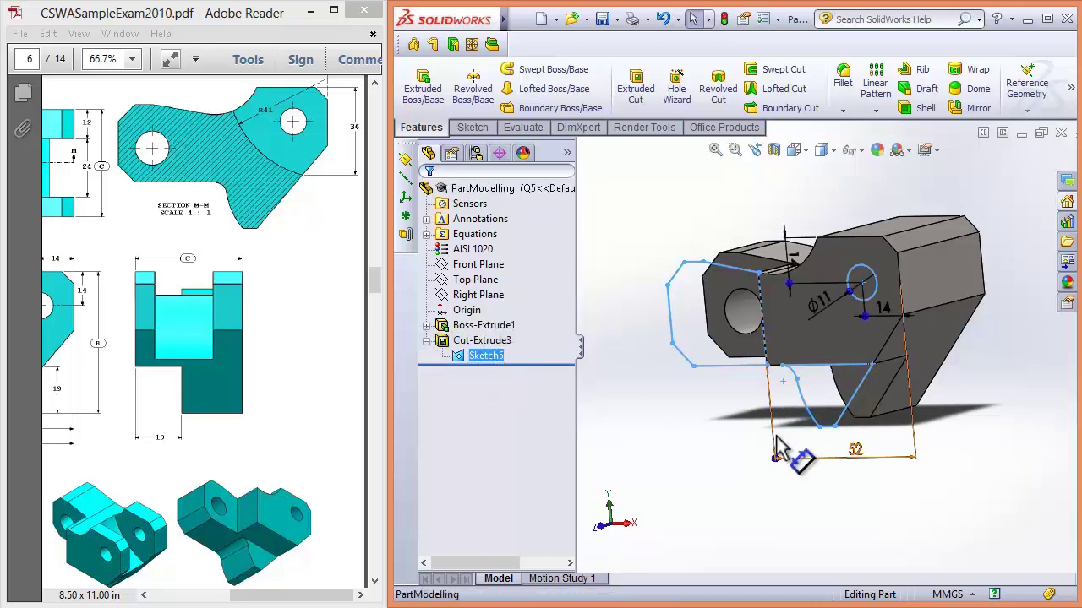
mouse_move(747, 446)
middle_down()
mouse_move(806, 440)
mouse_move(760, 437)
mouse_move(763, 449)
middle_up()
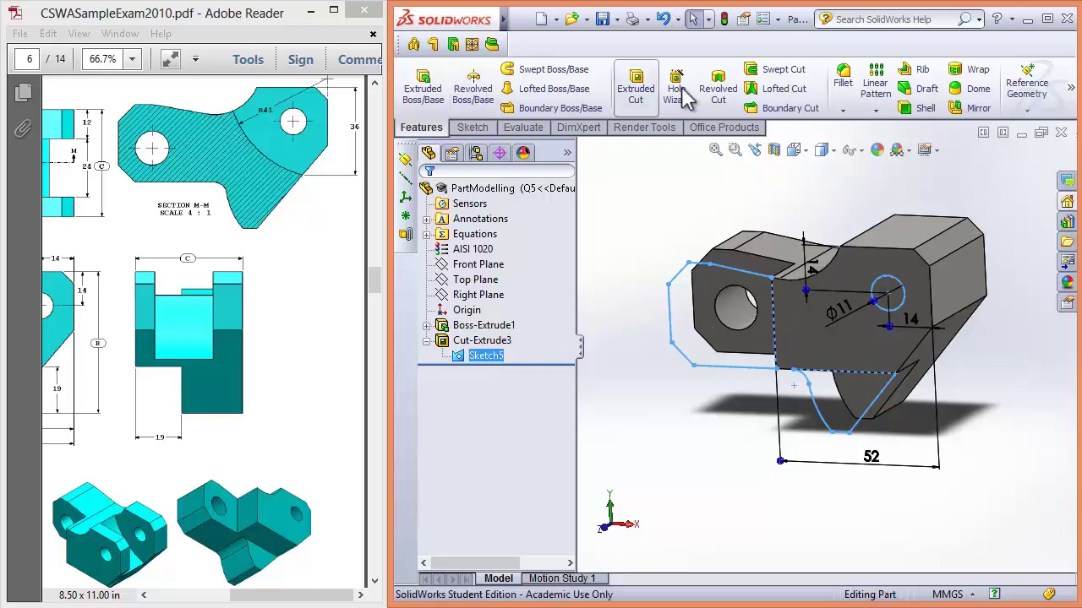
- Start a new extruded cut from Sketch5 using only the small upper-right circle region
click(639, 102)
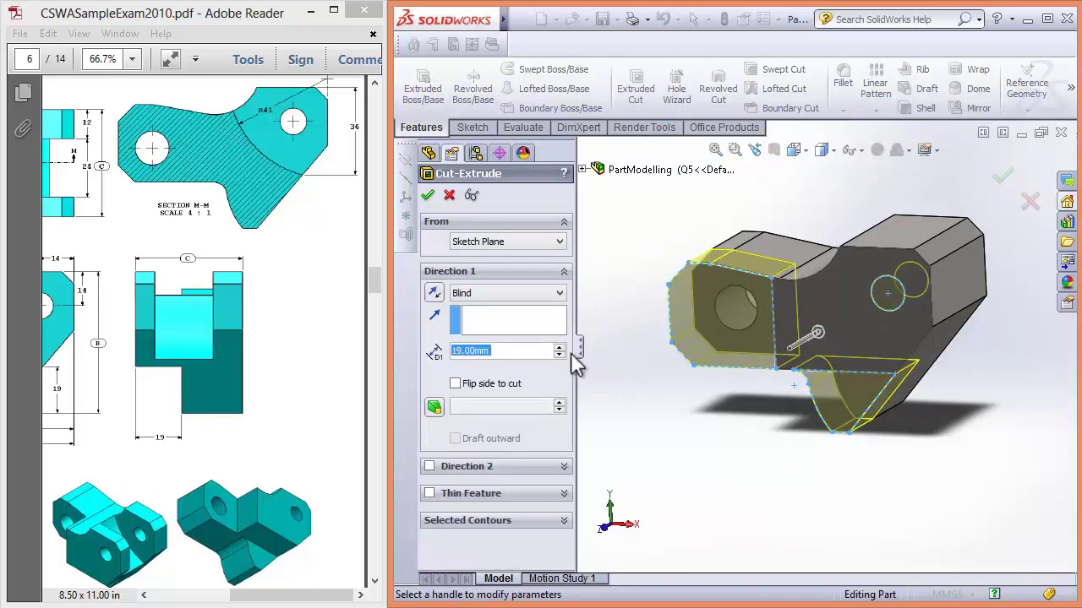
click(499, 520)
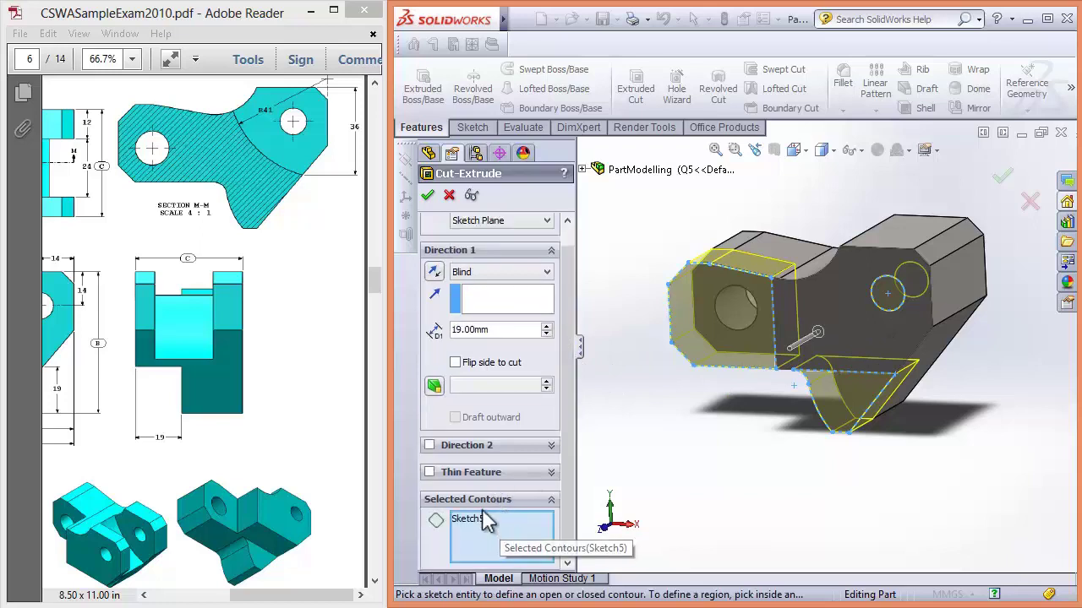
click(483, 520)
key(Delete)
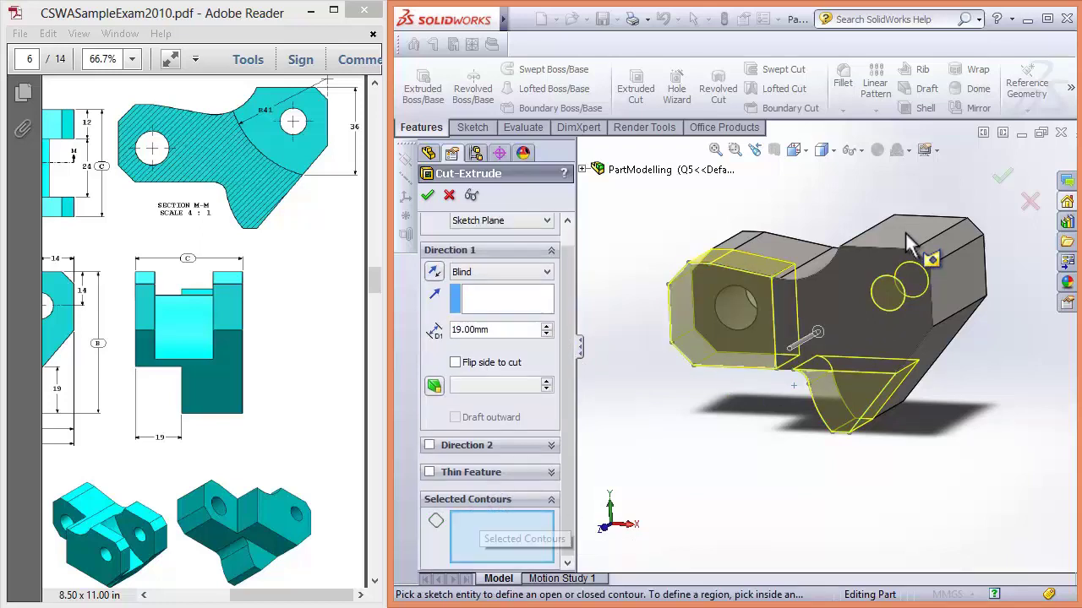
click(912, 300)
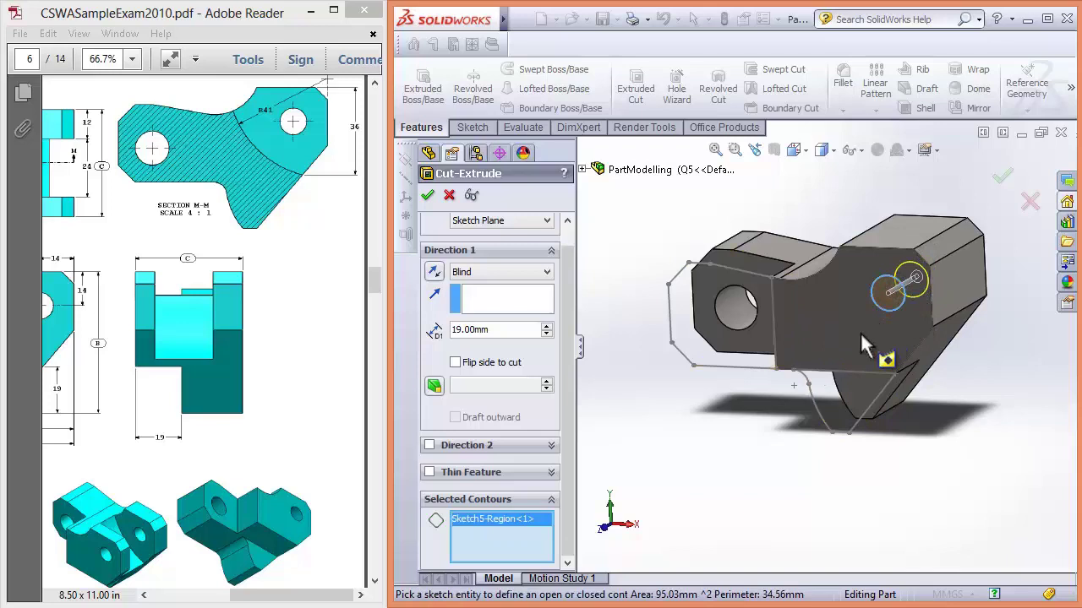
middle_drag(867, 345, 986, 363)
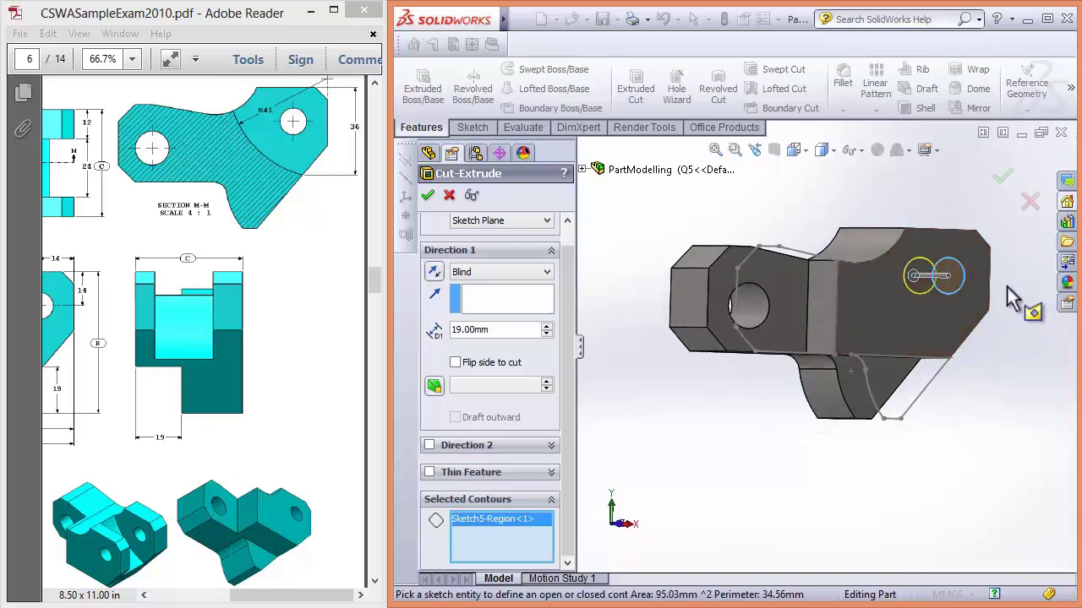
- Make the circle cut Through All, confirm Cut-Extrude4, and return to the drawing PDF
click(510, 272)
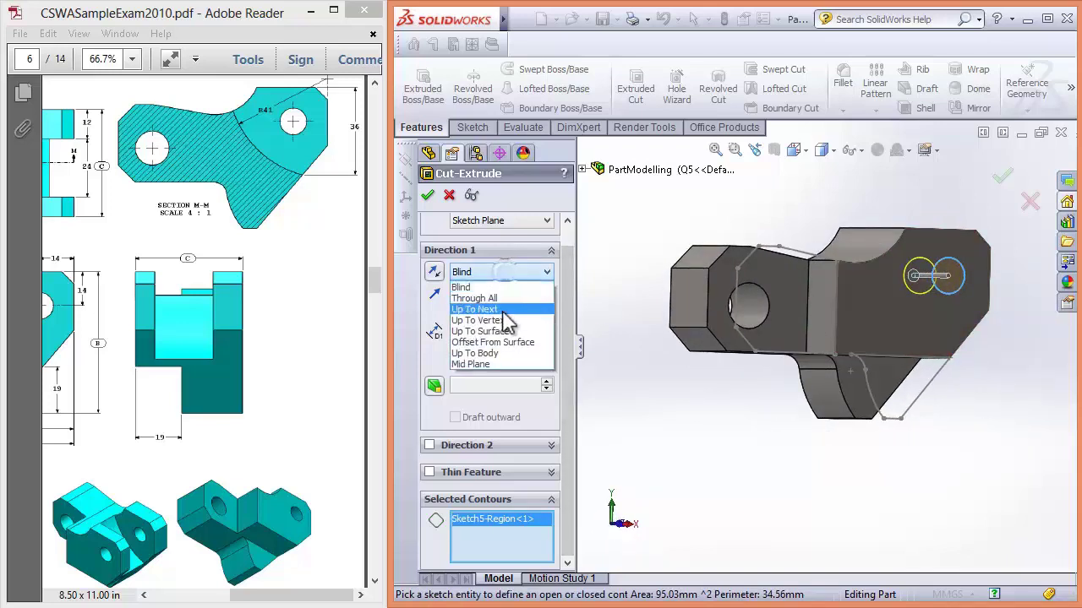
click(478, 299)
mouse_move(717, 415)
middle_down()
mouse_move(818, 410)
mouse_move(726, 406)
mouse_move(601, 428)
mouse_move(618, 405)
mouse_move(630, 437)
middle_up()
click(428, 195)
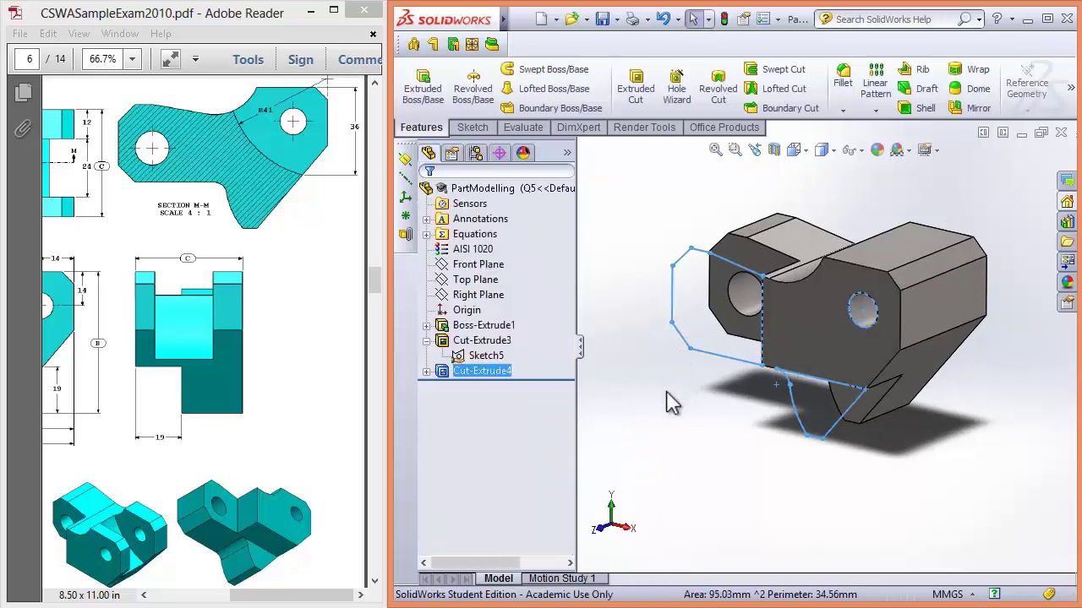
mouse_move(672, 398)
middle_down()
mouse_move(749, 355)
mouse_move(687, 397)
middle_up()
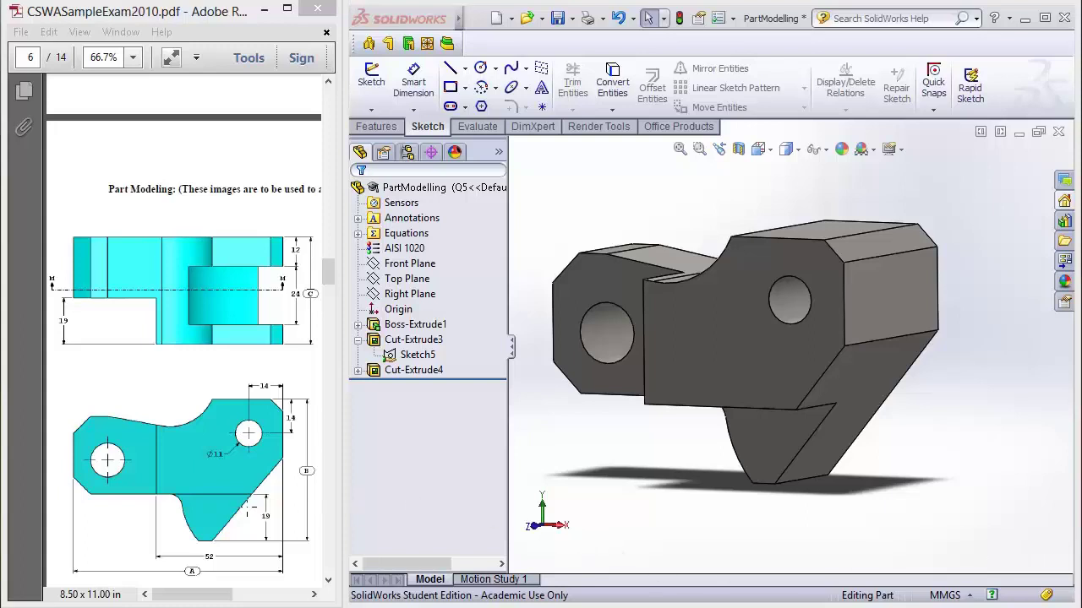
click(186, 326)
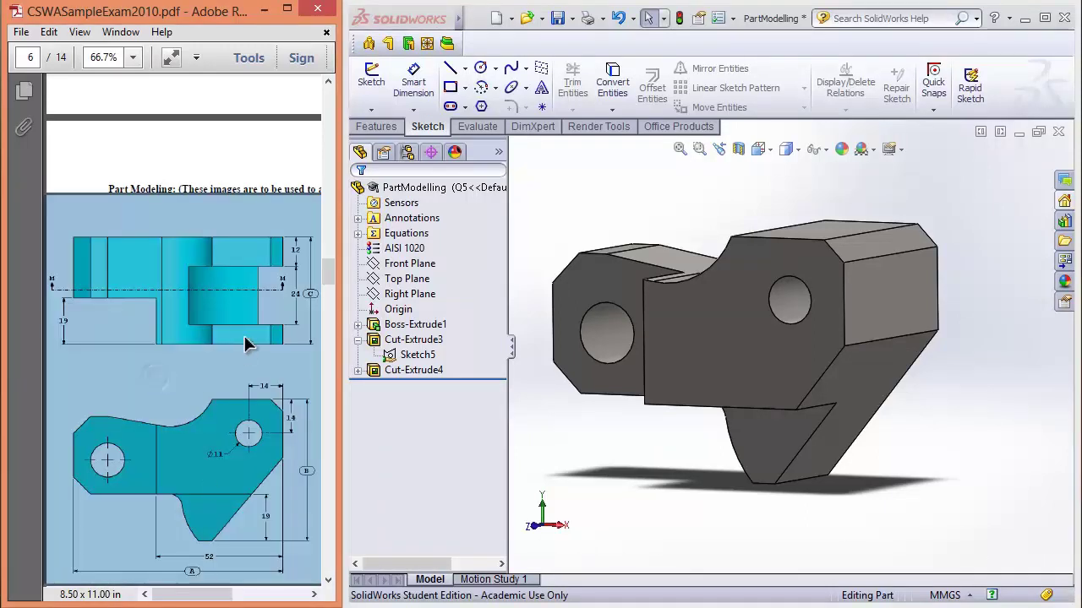
- Widen the PDF window to study section M-M's R41 and 36 dimensions, then narrow it again
drag(338, 299, 693, 266)
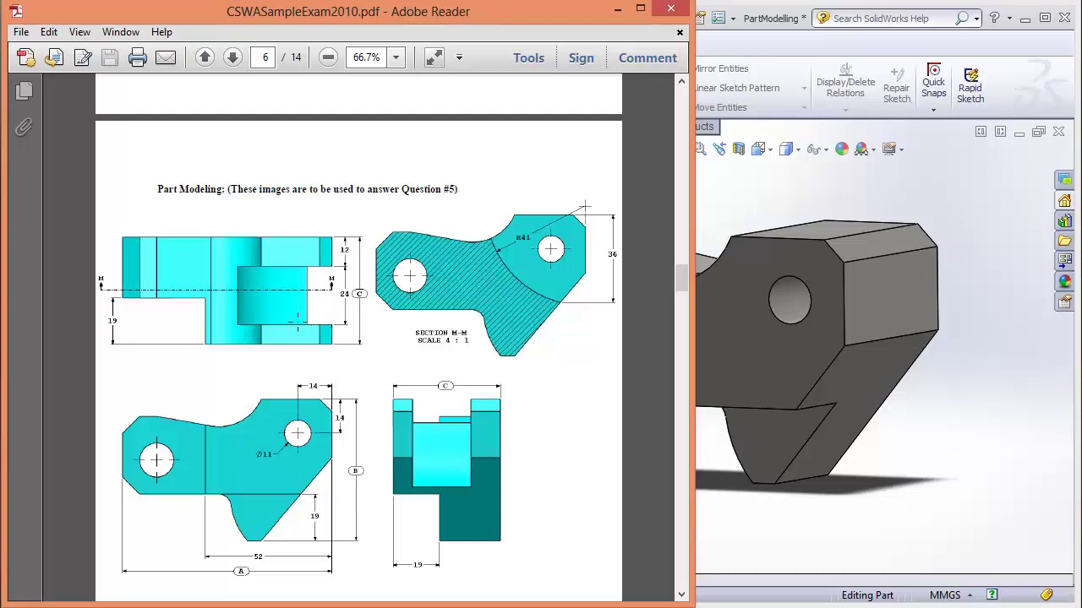
drag(693, 216, 338, 196)
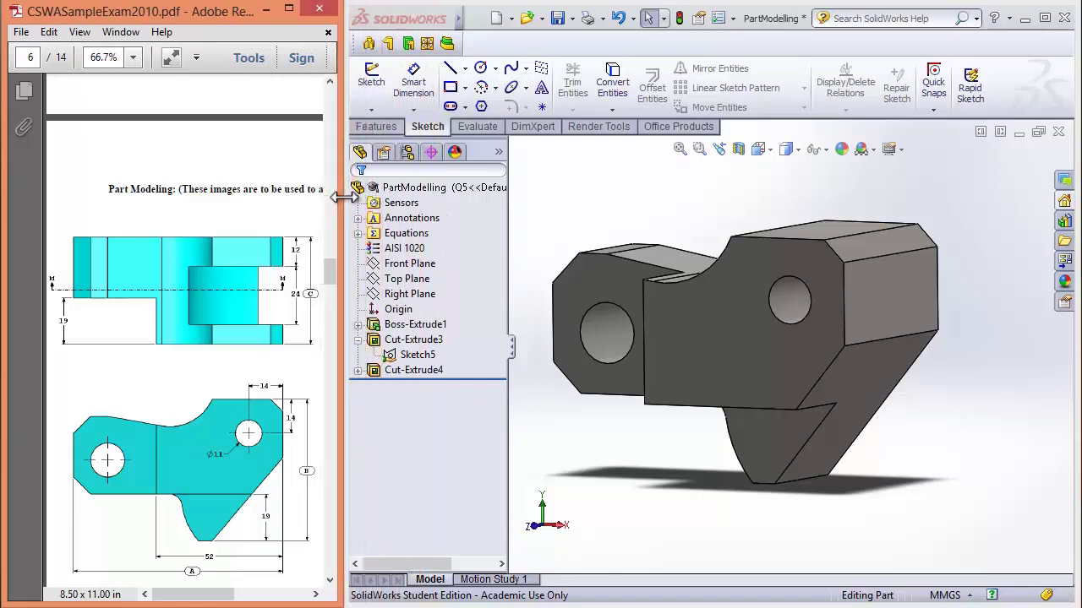
- Dock the Reference Geometry toolbar via View > Toolbars
click(664, 235)
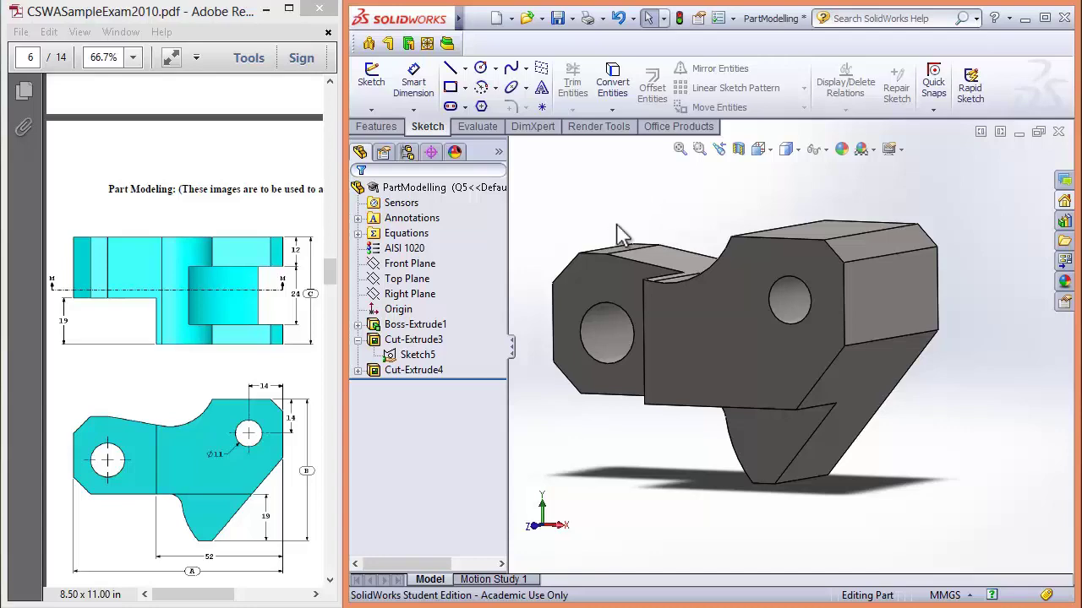
mouse_move(453, 24)
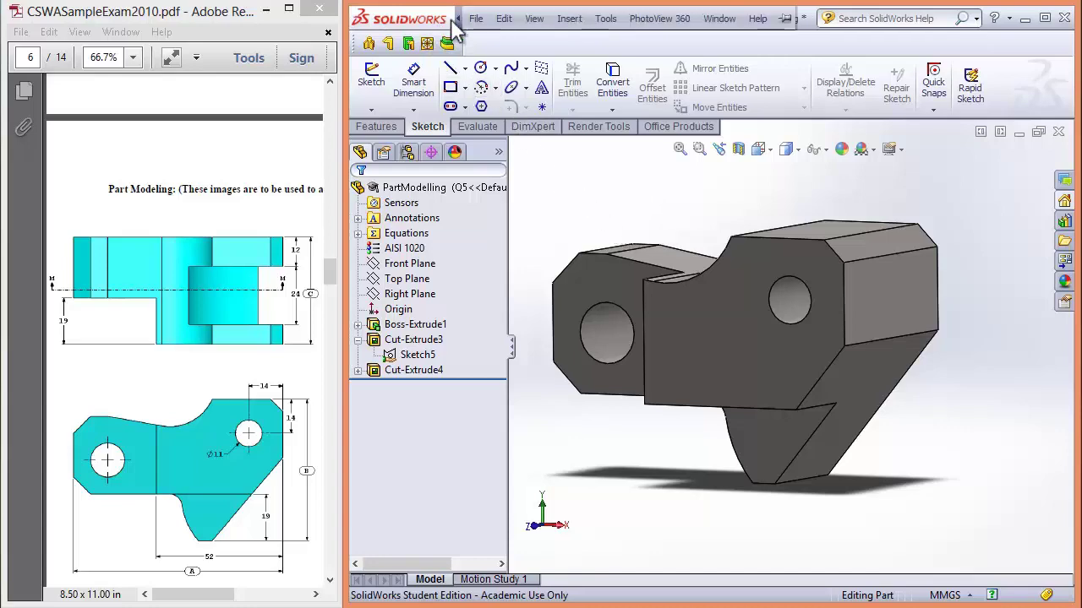
click(535, 19)
click(534, 19)
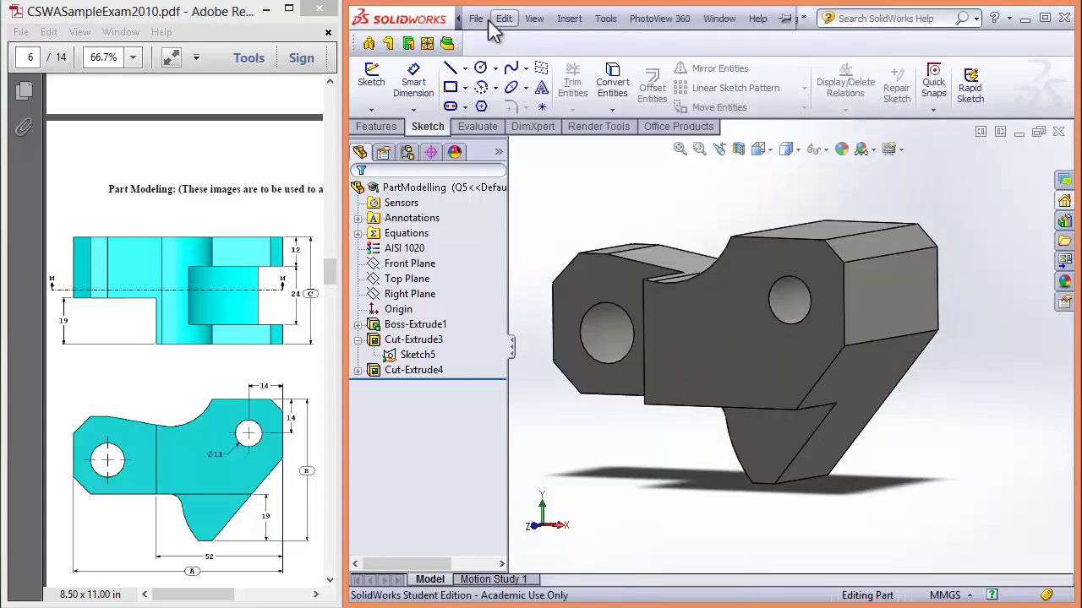
click(569, 19)
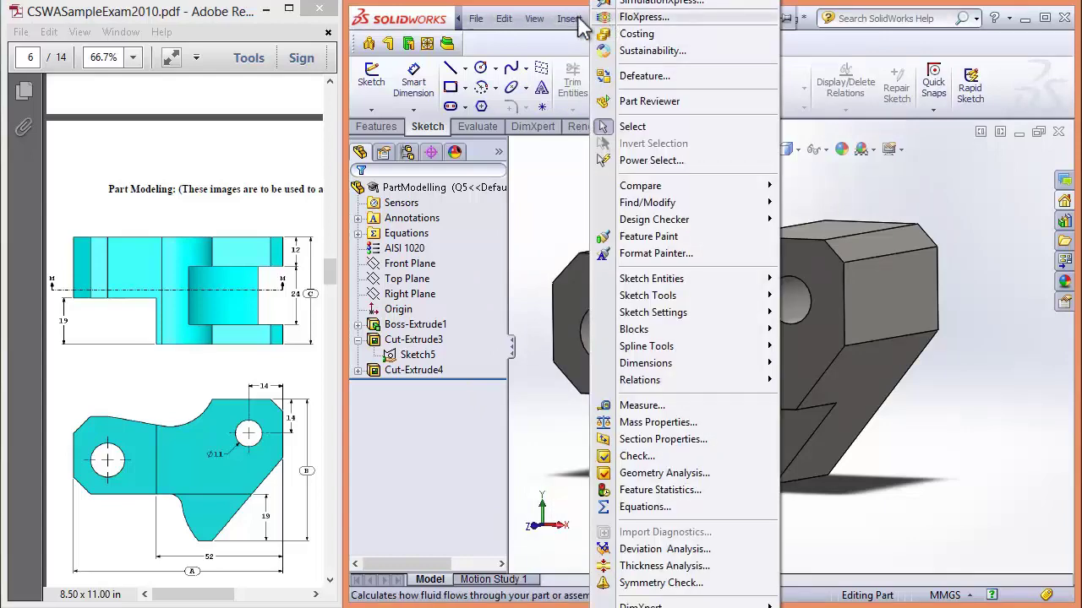
click(605, 18)
click(532, 19)
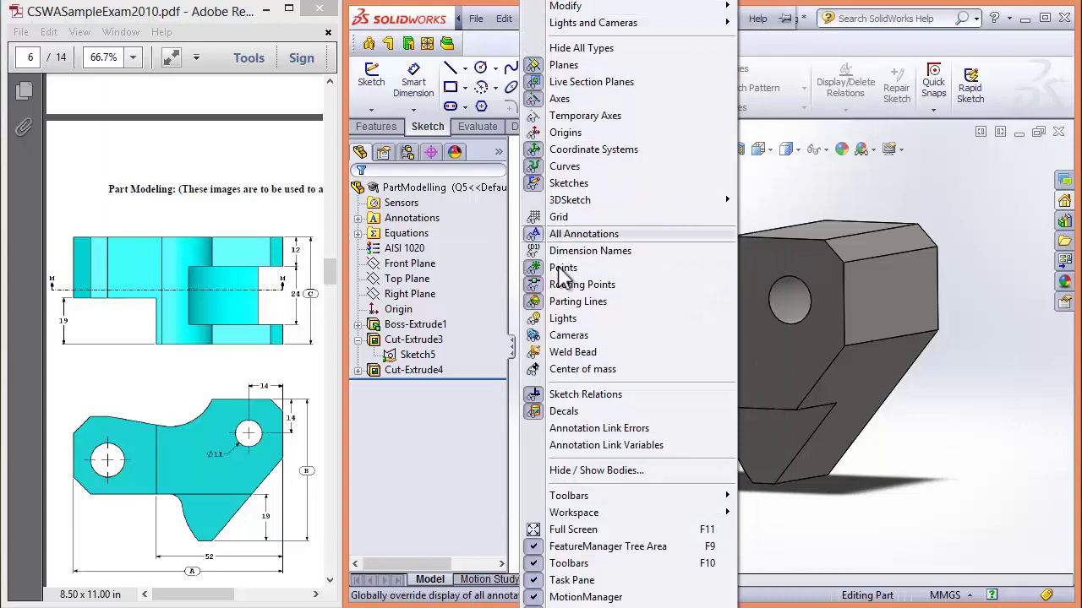
mouse_move(686, 493)
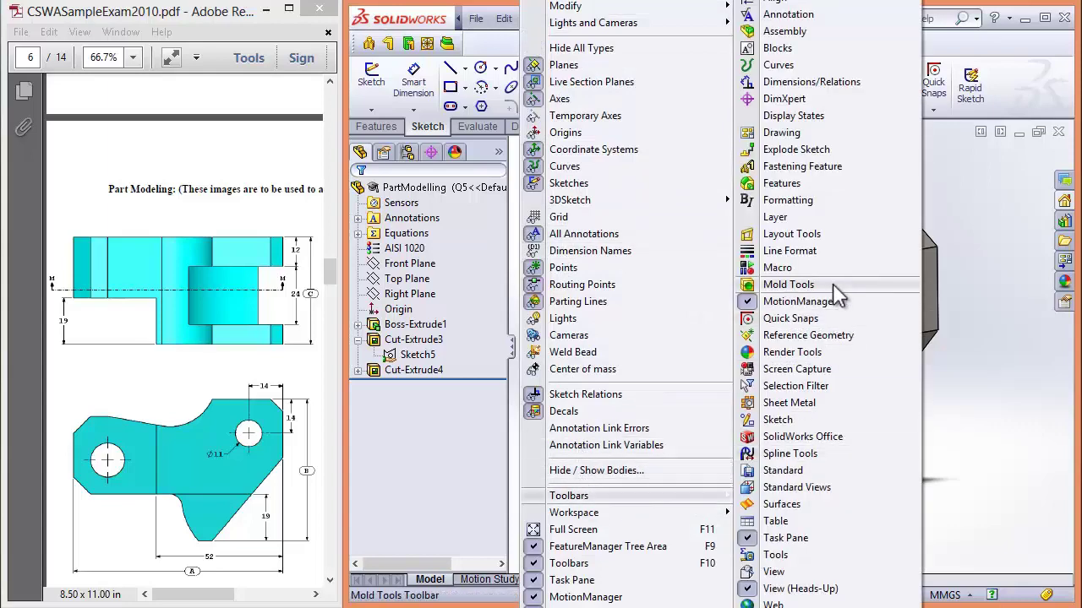
click(831, 335)
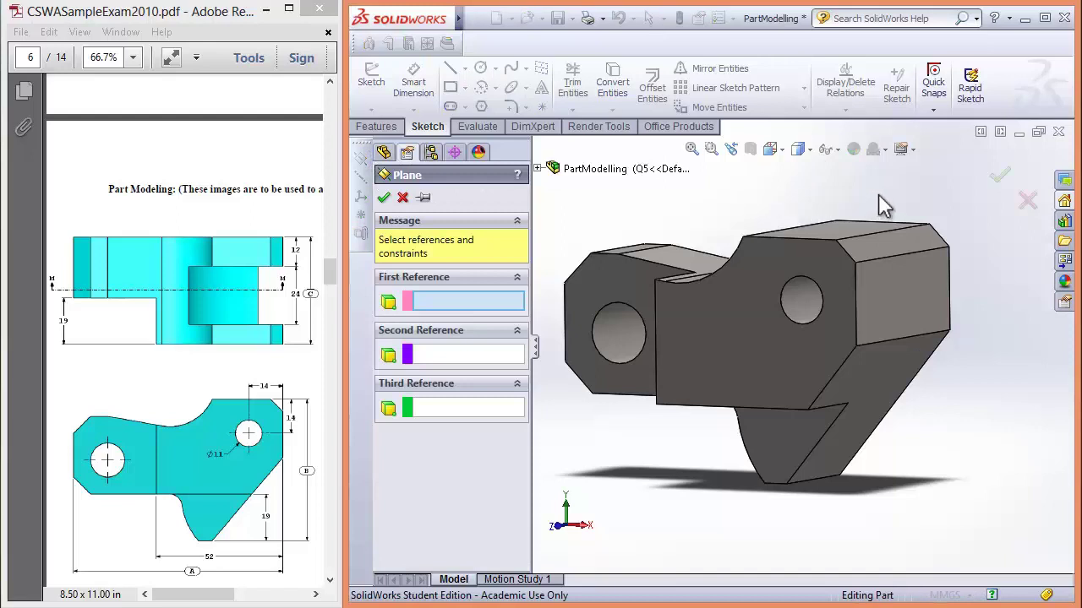
- Create Plane2 on the side face with a 12.00 mm offset and Flip ticked
middle_drag(878, 194, 766, 211)
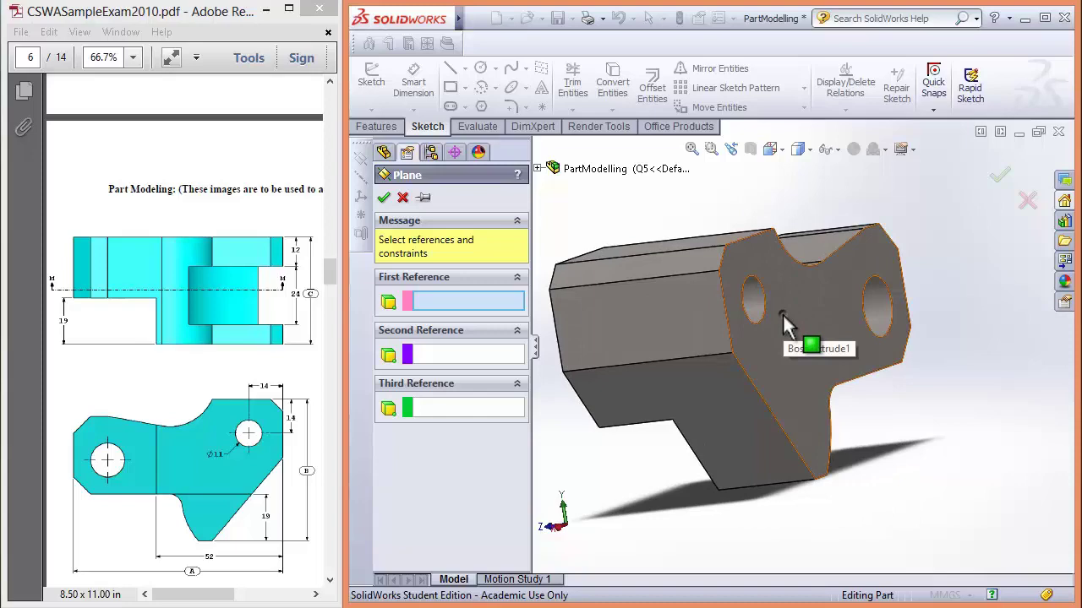
click(783, 313)
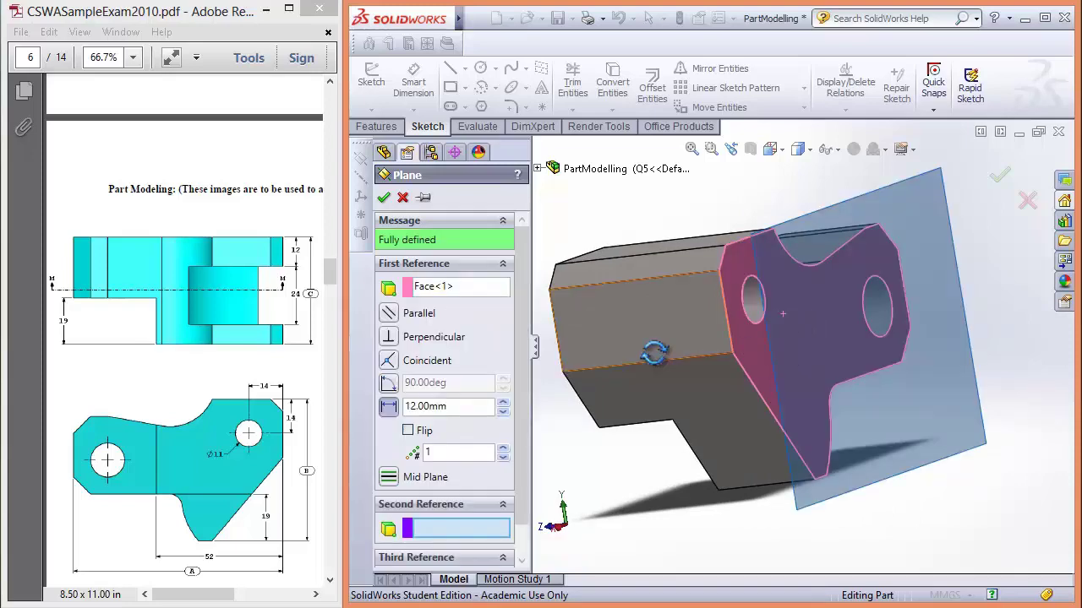
middle_drag(693, 382, 712, 357)
scroll(710, 354, down, 2)
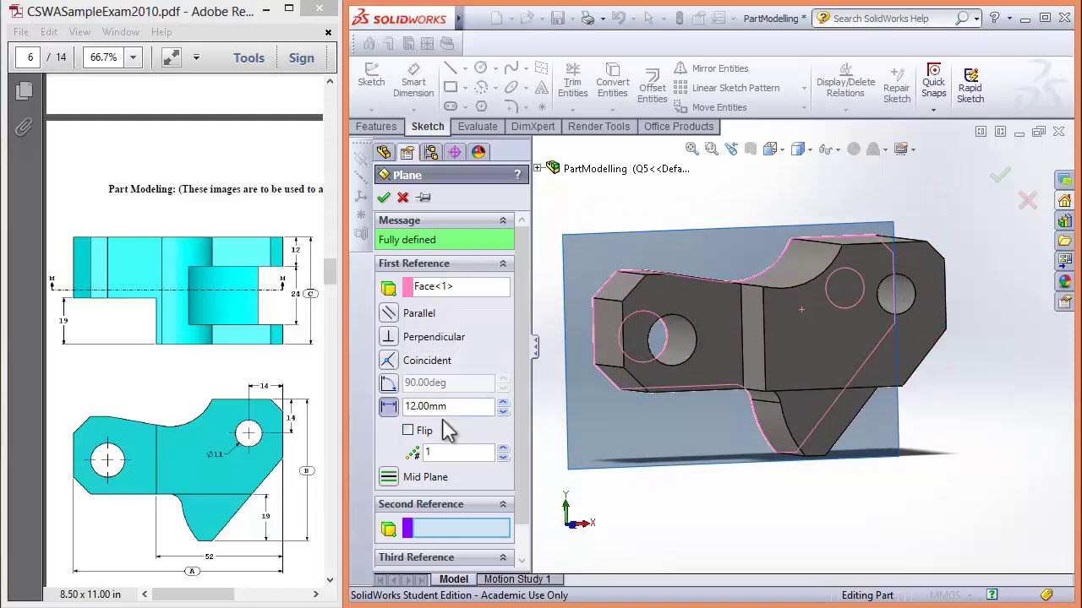
click(408, 431)
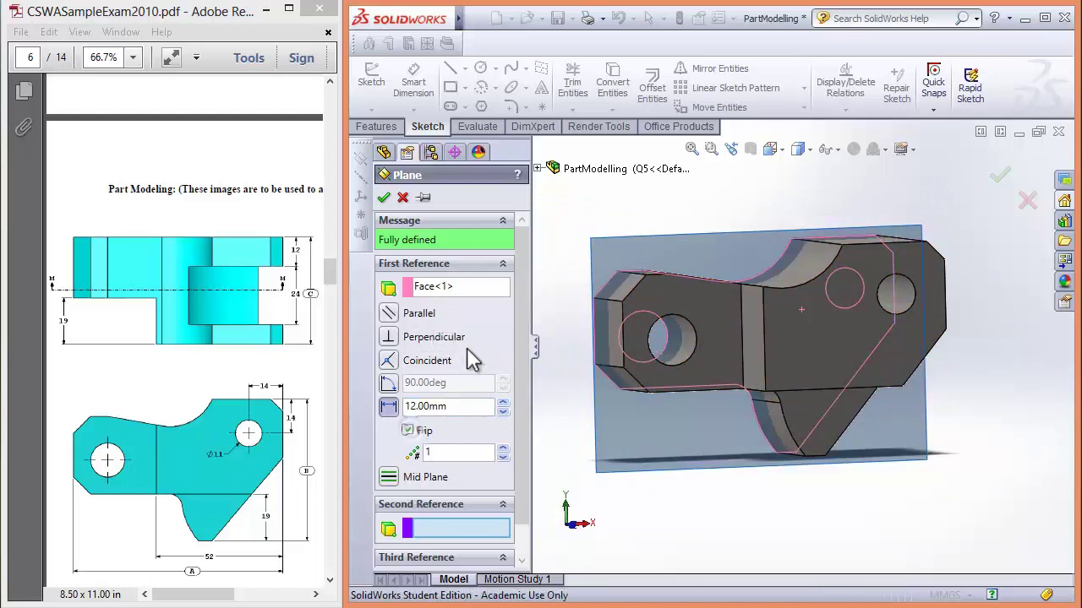
click(461, 405)
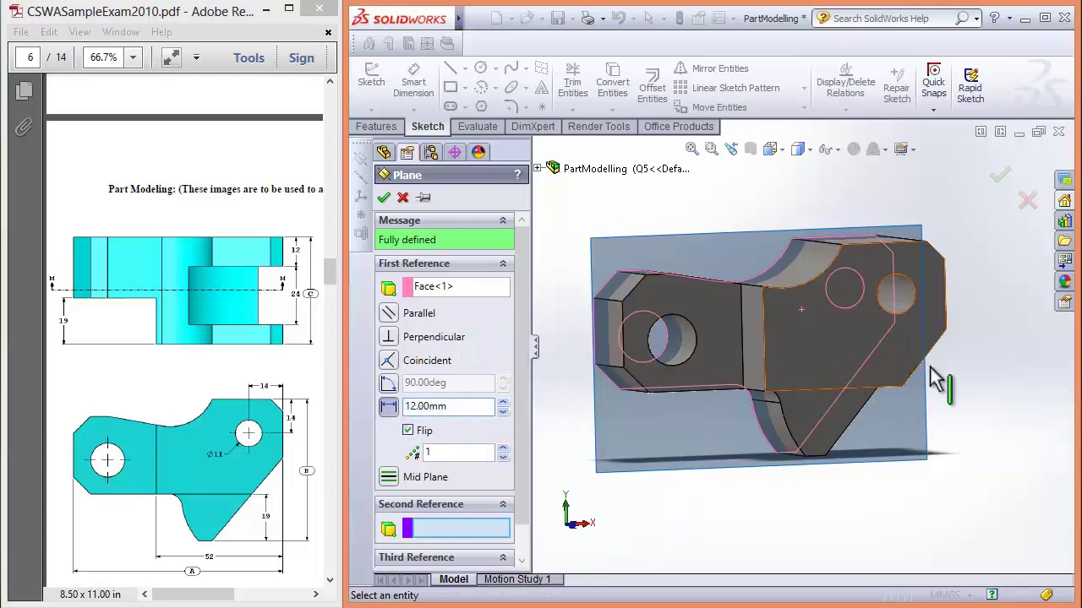
middle_drag(925, 374, 901, 359)
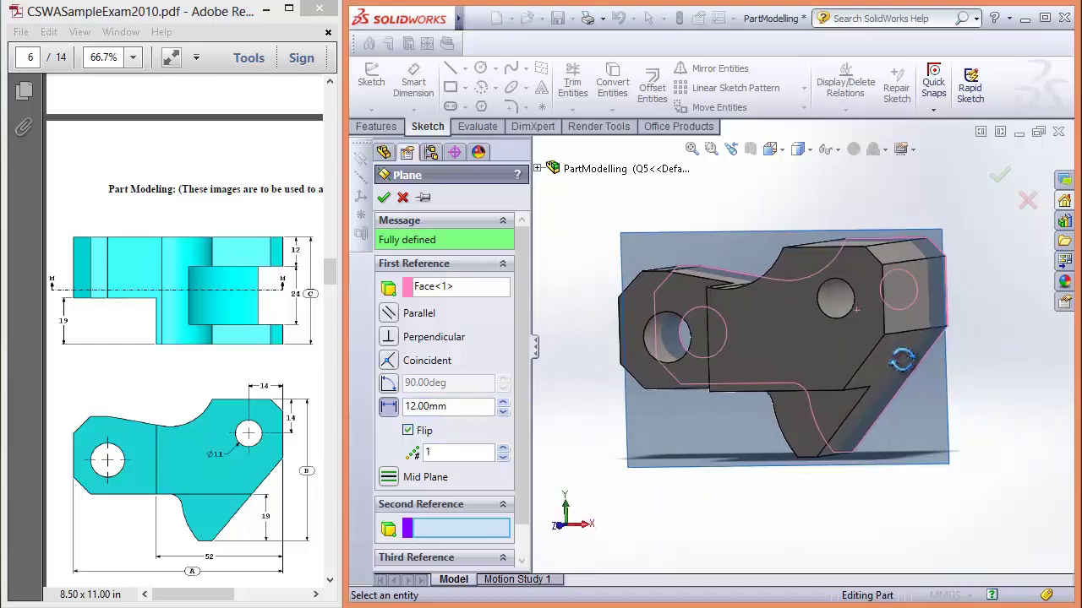
click(383, 196)
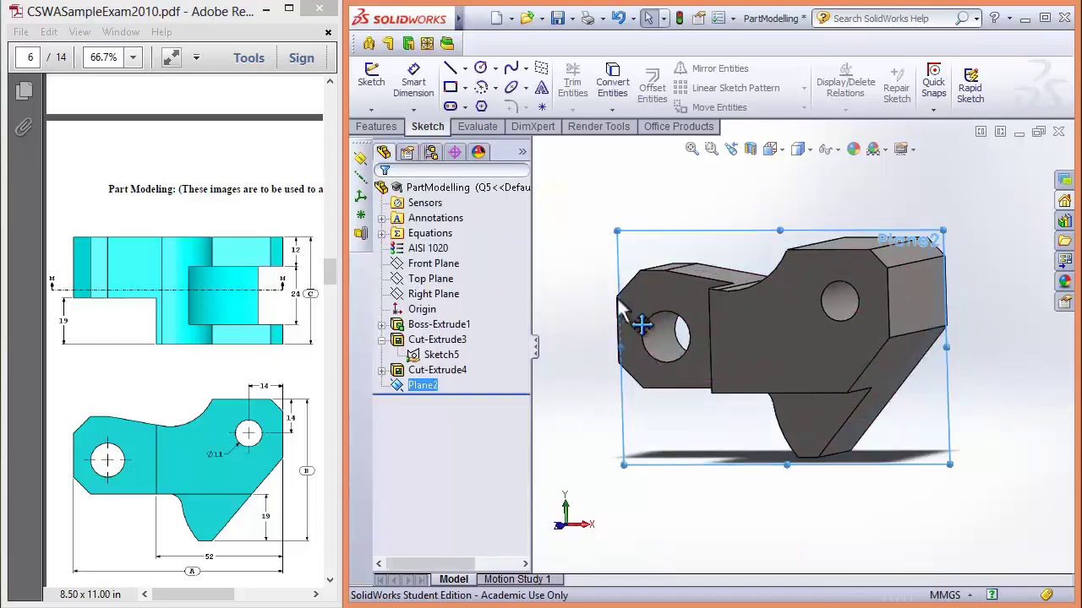
middle_drag(633, 454, 609, 427)
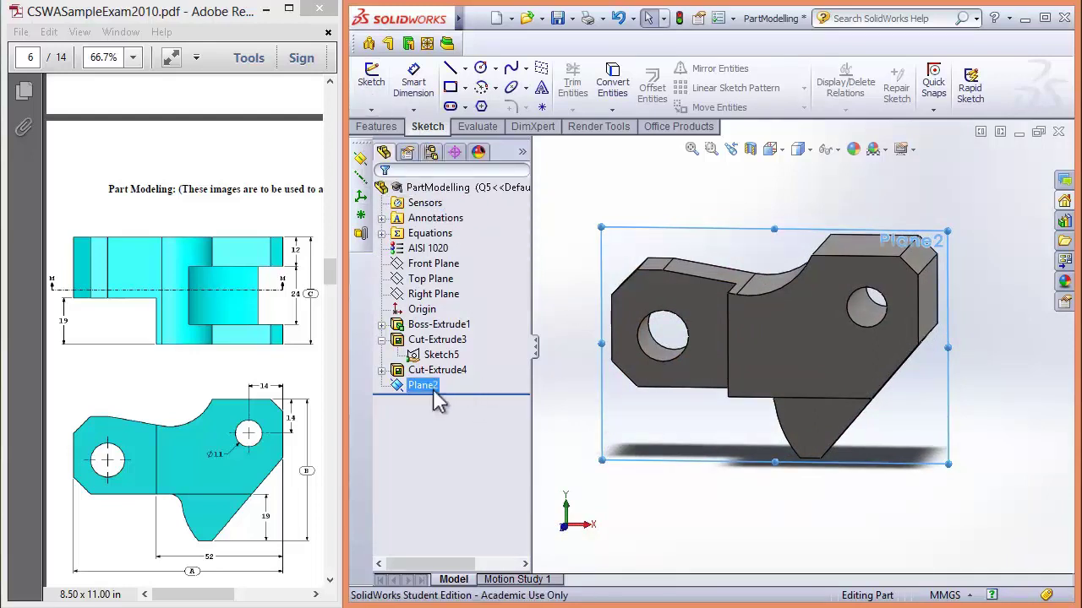
- Start a new sketch on Plane2 and turn the view Normal To it
click(371, 78)
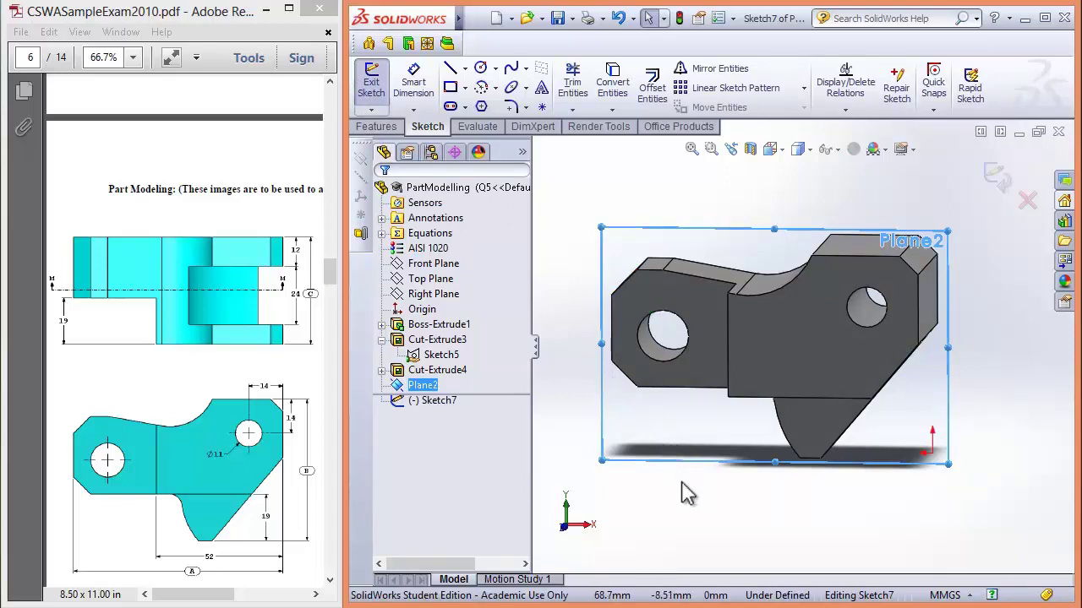
key(space)
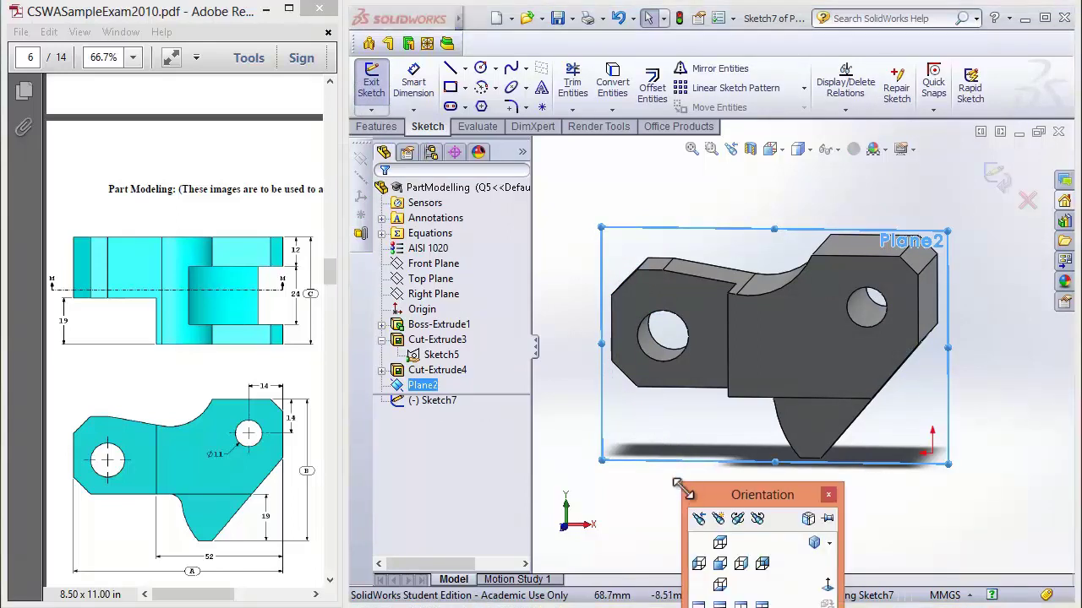
click(828, 589)
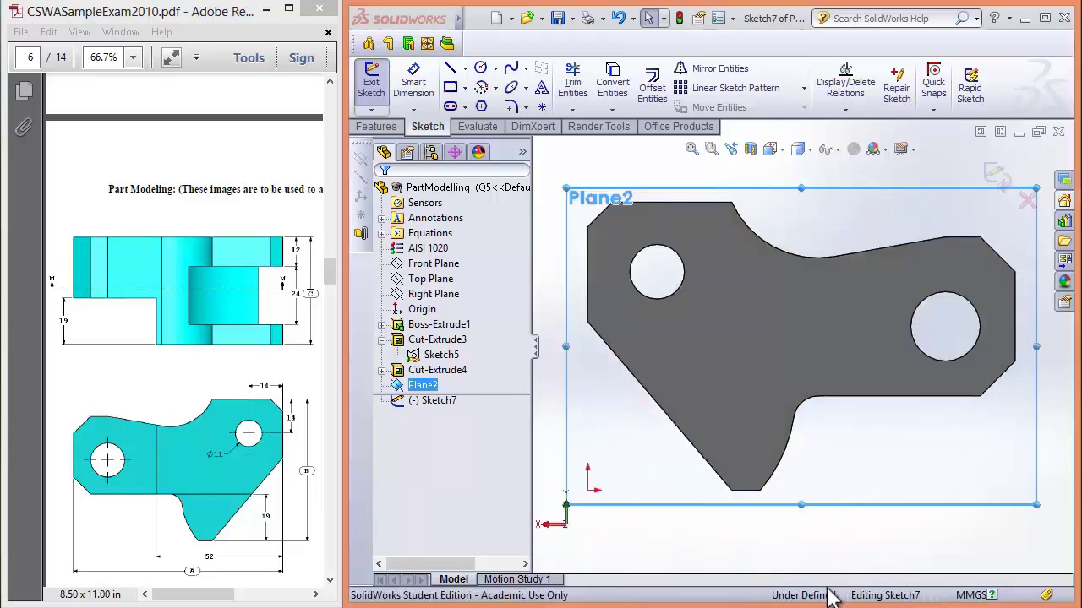
key(space)
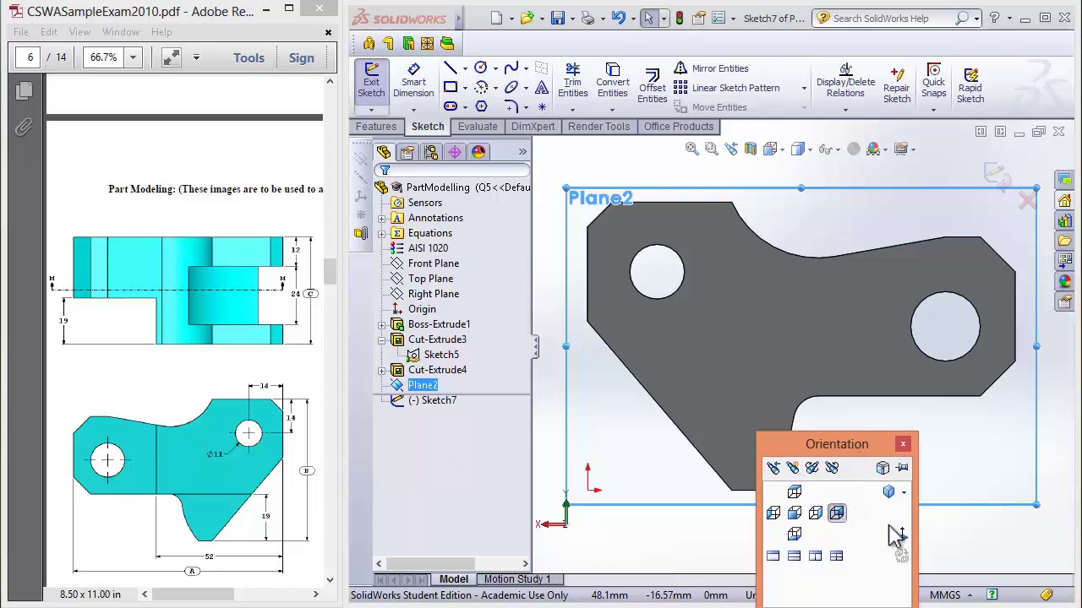
click(897, 536)
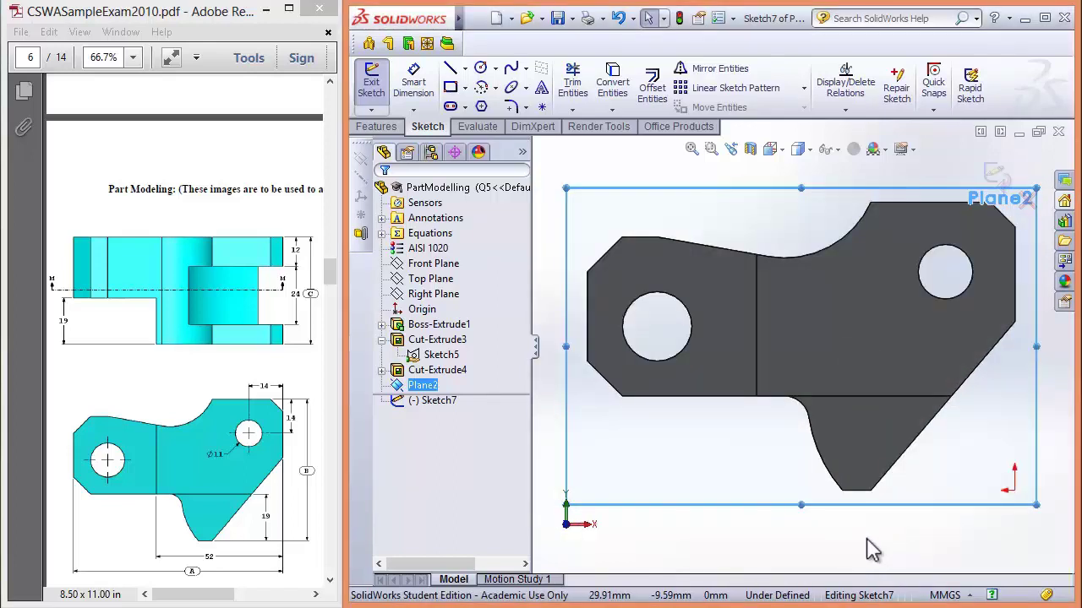
- Bring the PDF's section M-M view alongside and recenter the sketch view
click(312, 384)
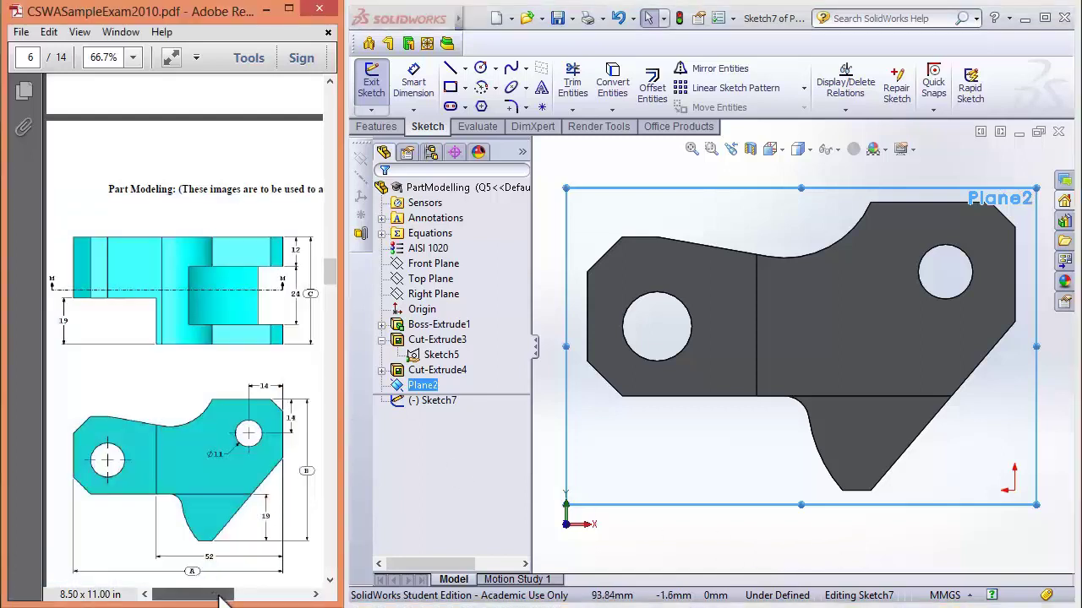
drag(222, 598, 296, 597)
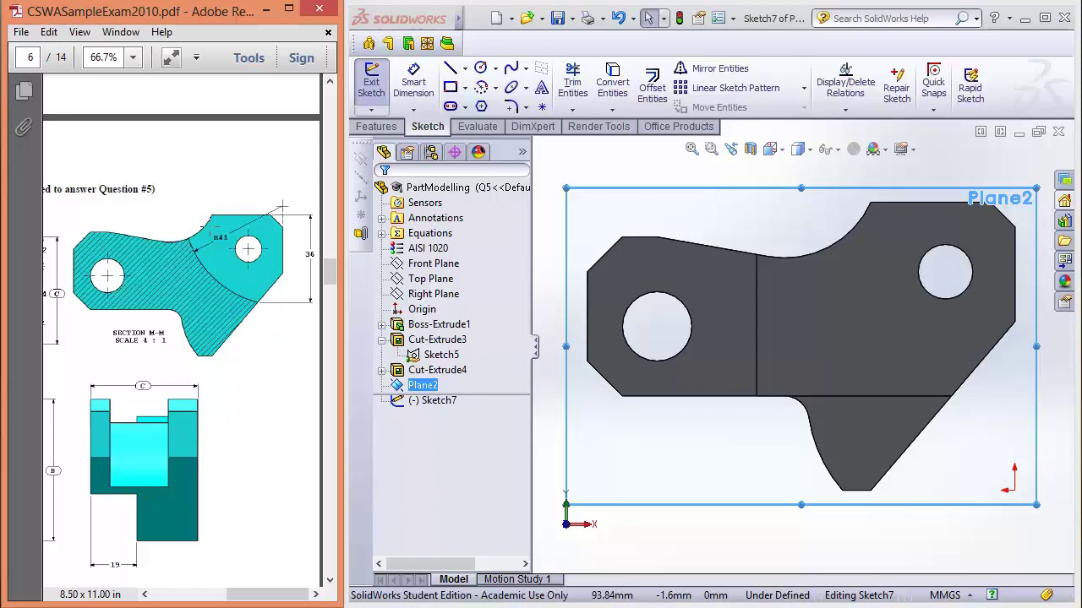
click(785, 513)
scroll(801, 541, down, 2)
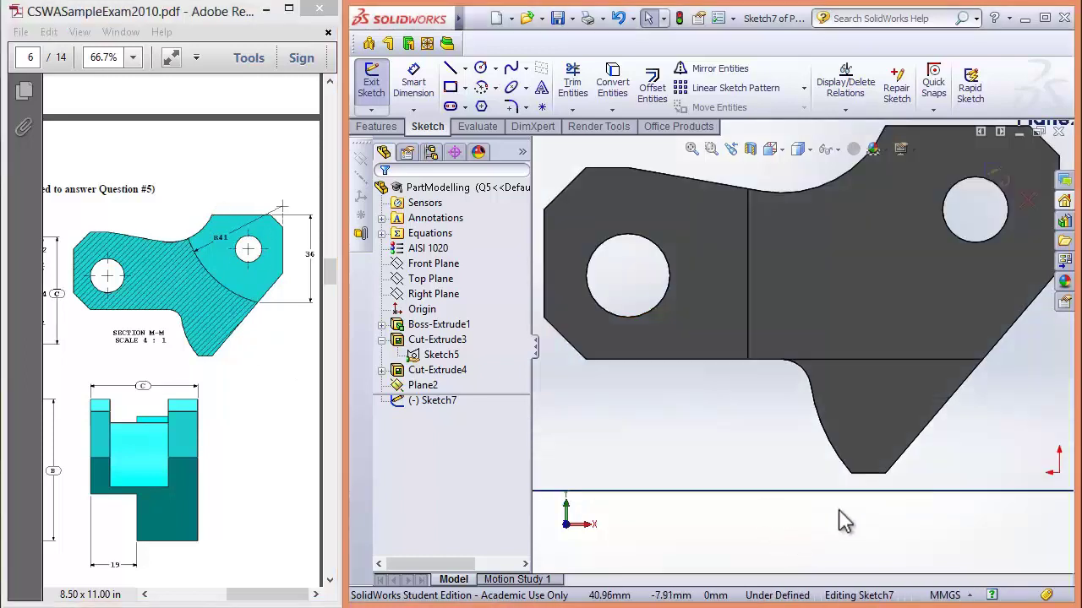
scroll(889, 492, up, 2)
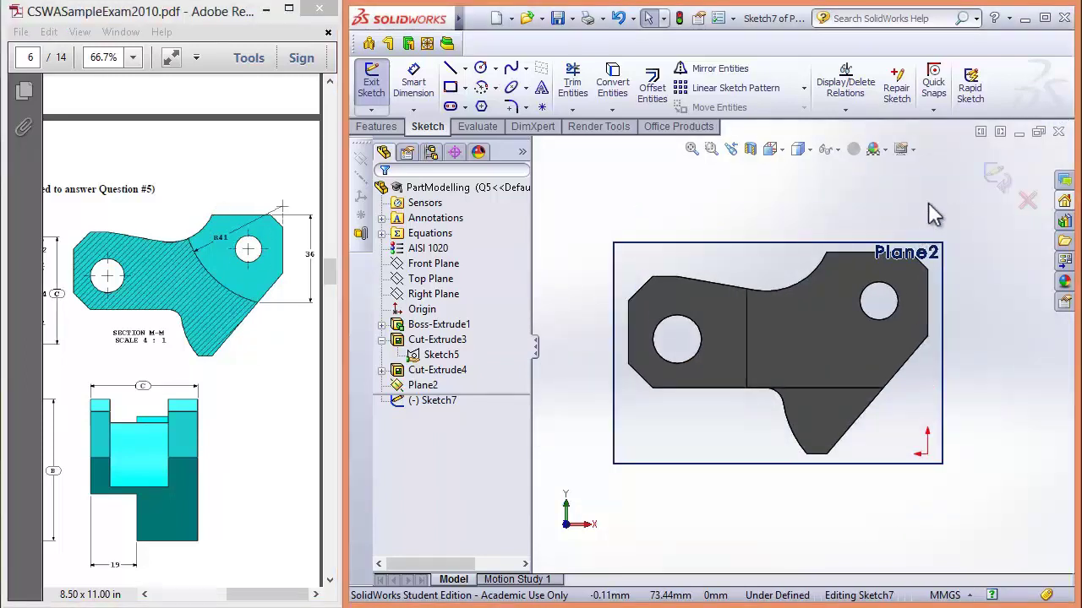
ctrl+middle_drag(933, 215, 906, 247)
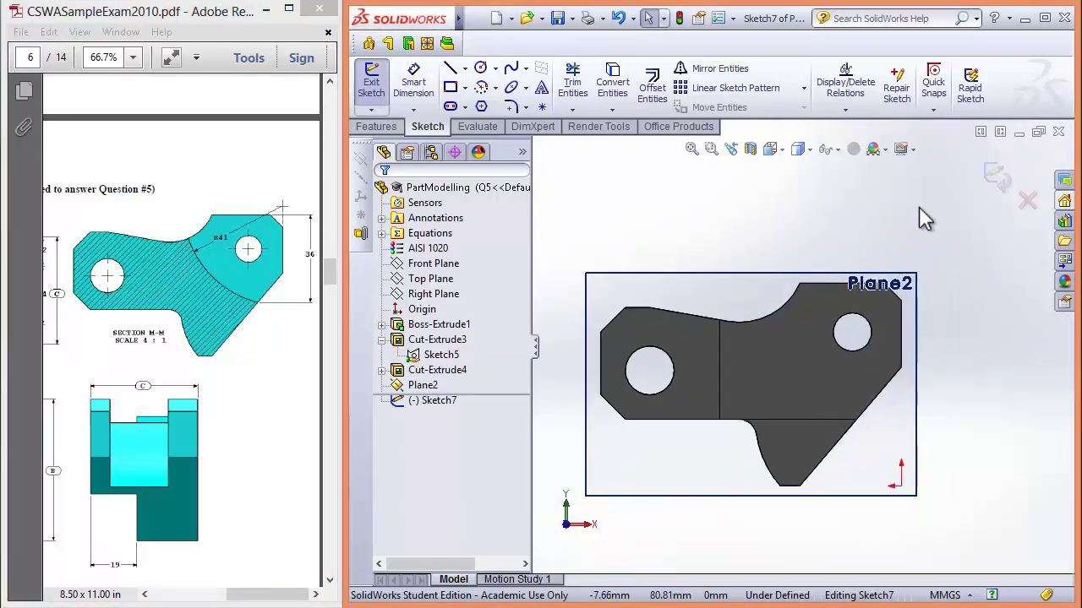
- Draw a large circle centred near Plane2's top-right corner
click(483, 68)
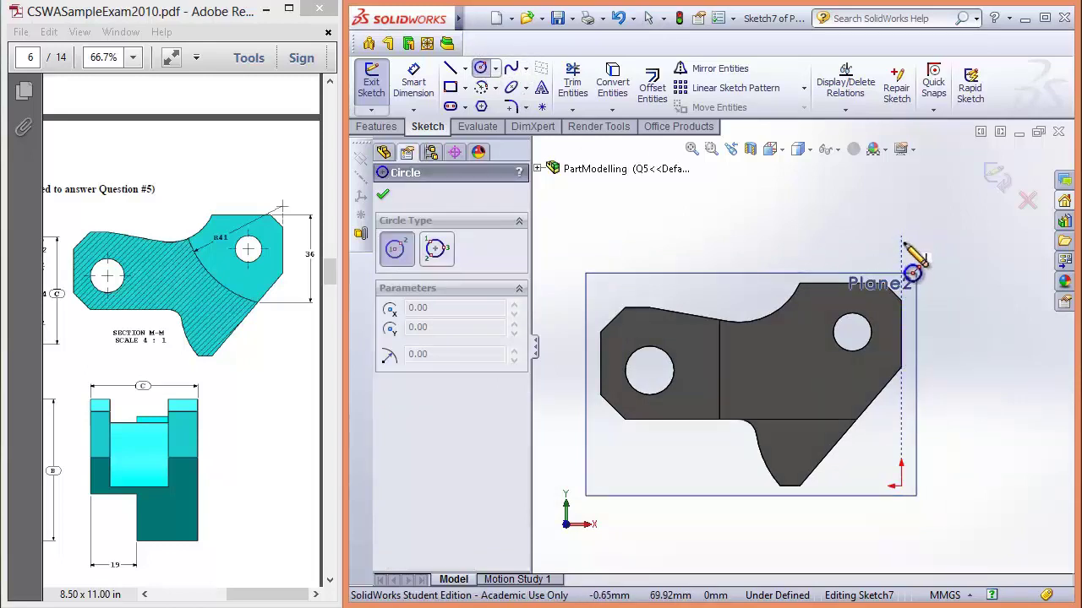
click(901, 254)
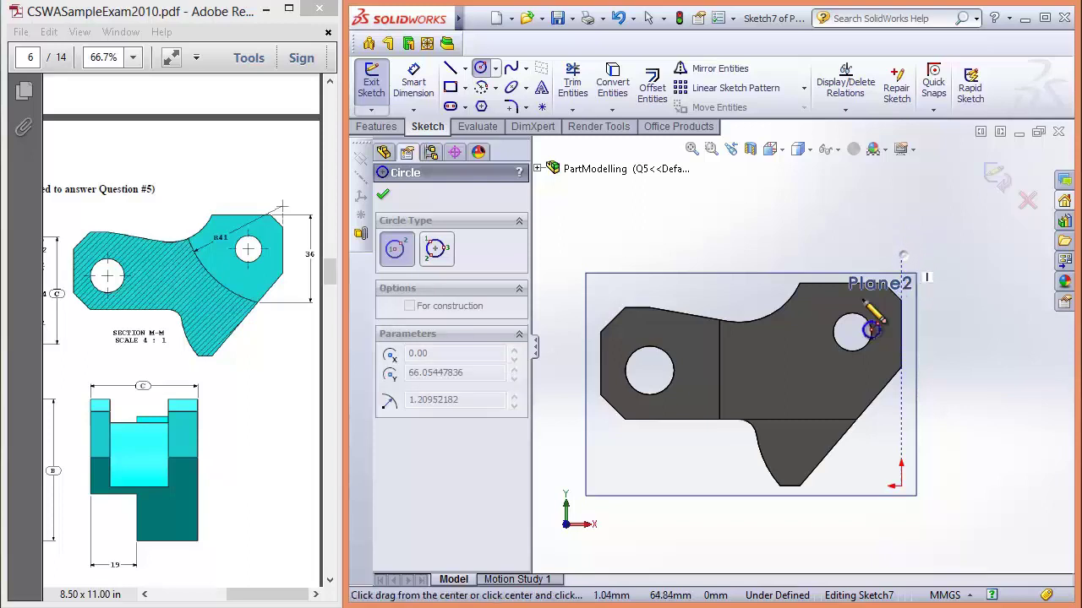
click(822, 385)
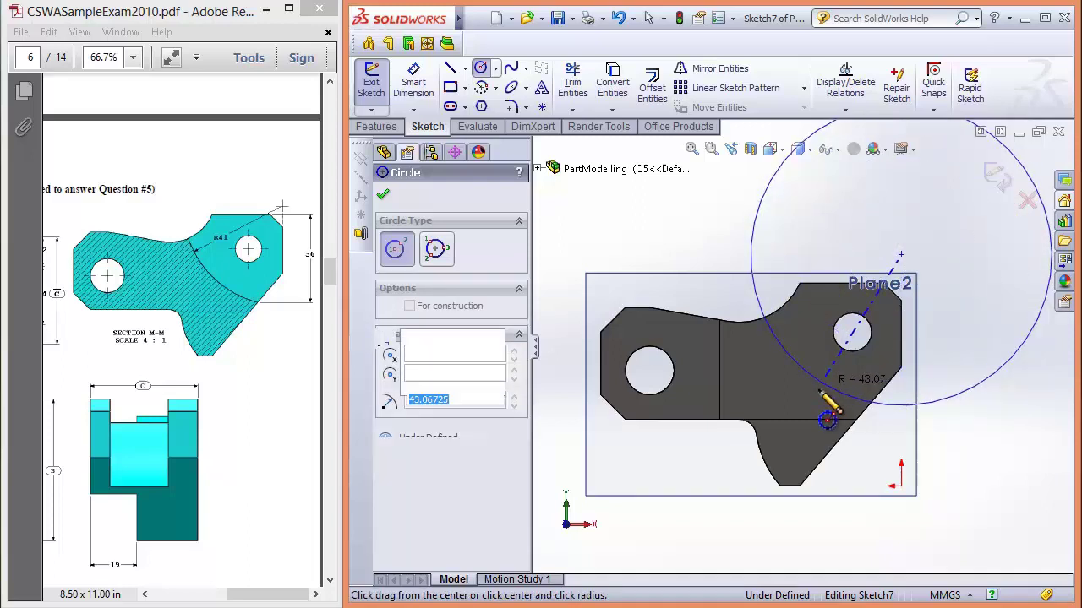
key(Escape)
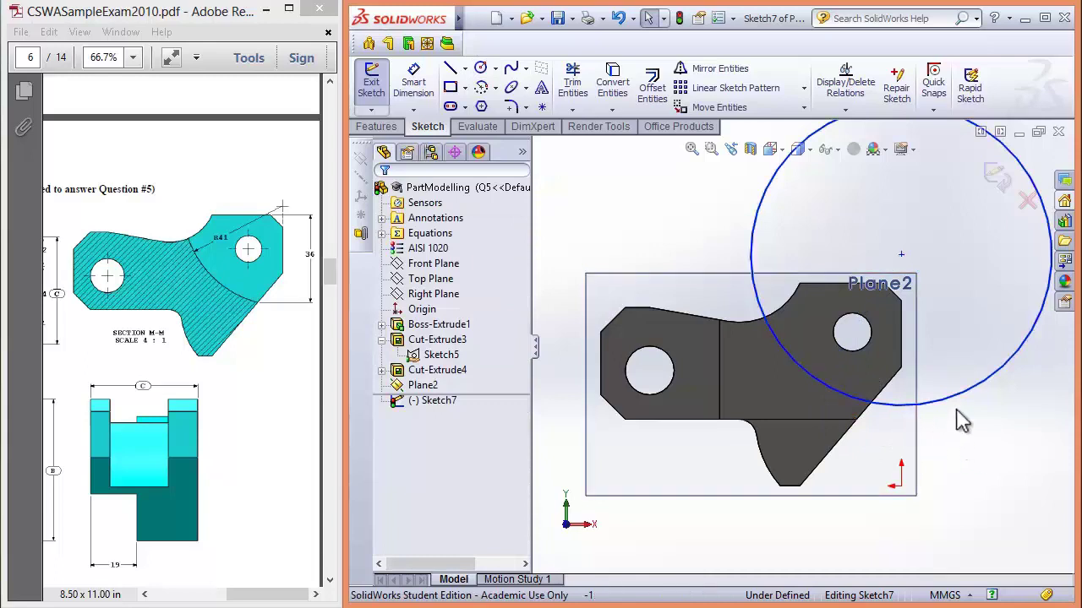
- Make the circle centre coincident with the part's right edge line, then slide it upward
mouse_move(901, 255)
mouse_down()
mouse_move(928, 268)
mouse_move(893, 266)
mouse_move(903, 265)
mouse_up()
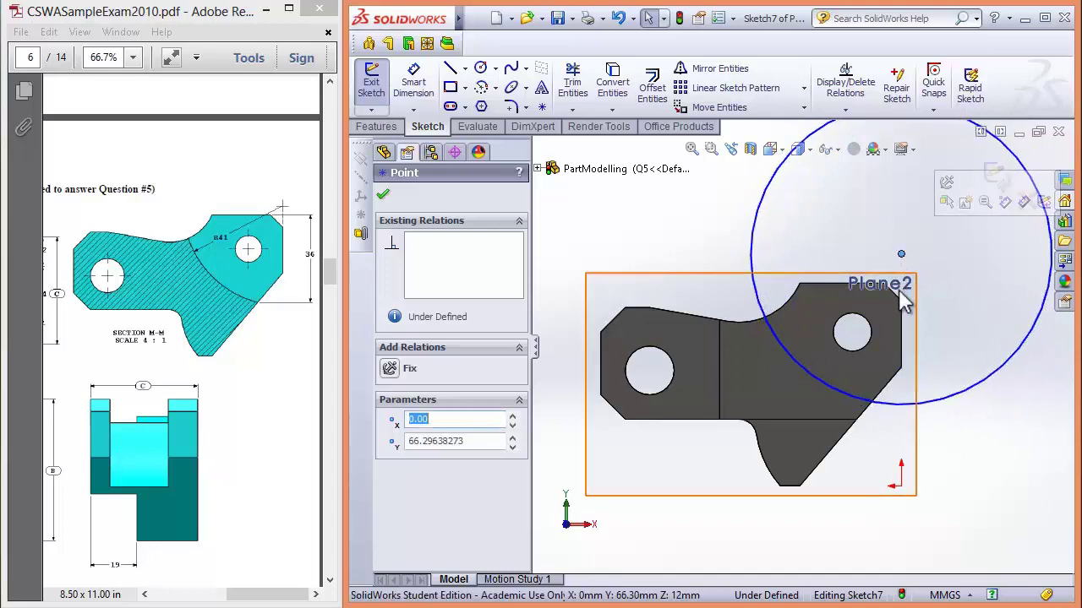
ctrl+click(902, 347)
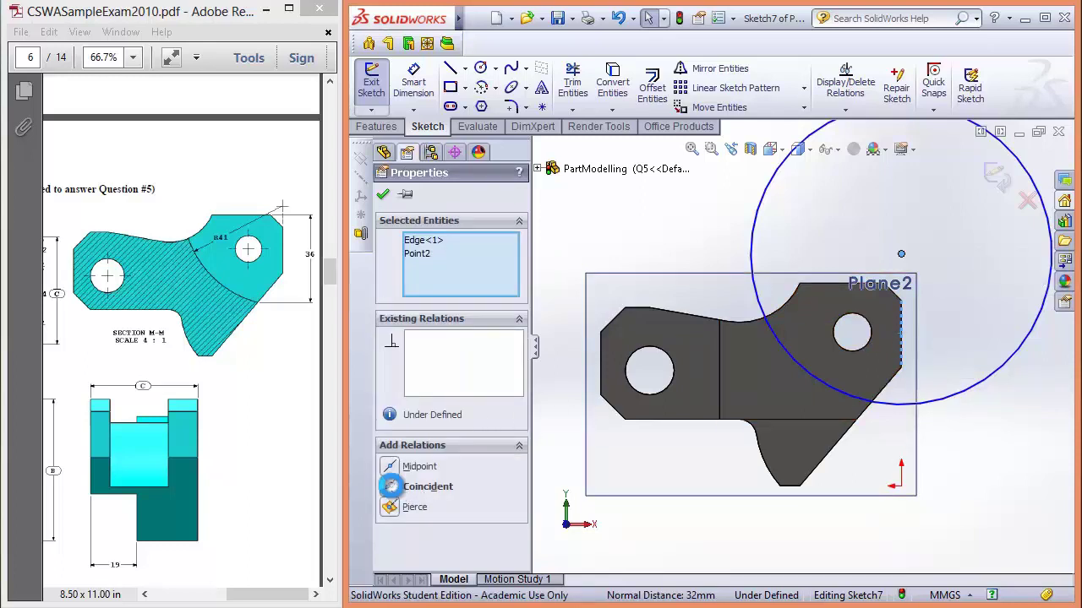
click(399, 490)
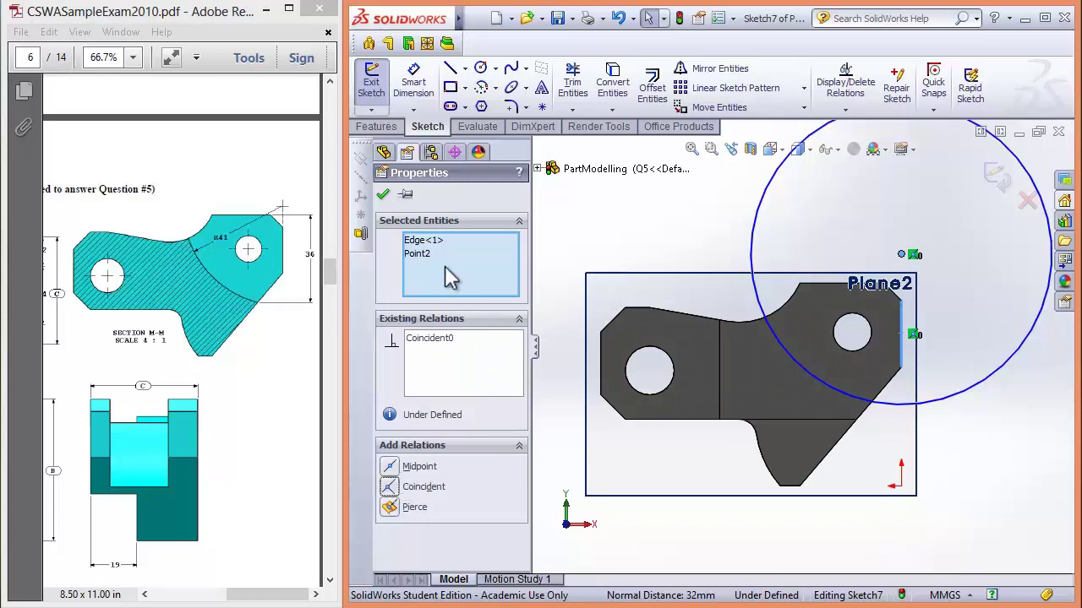
click(386, 197)
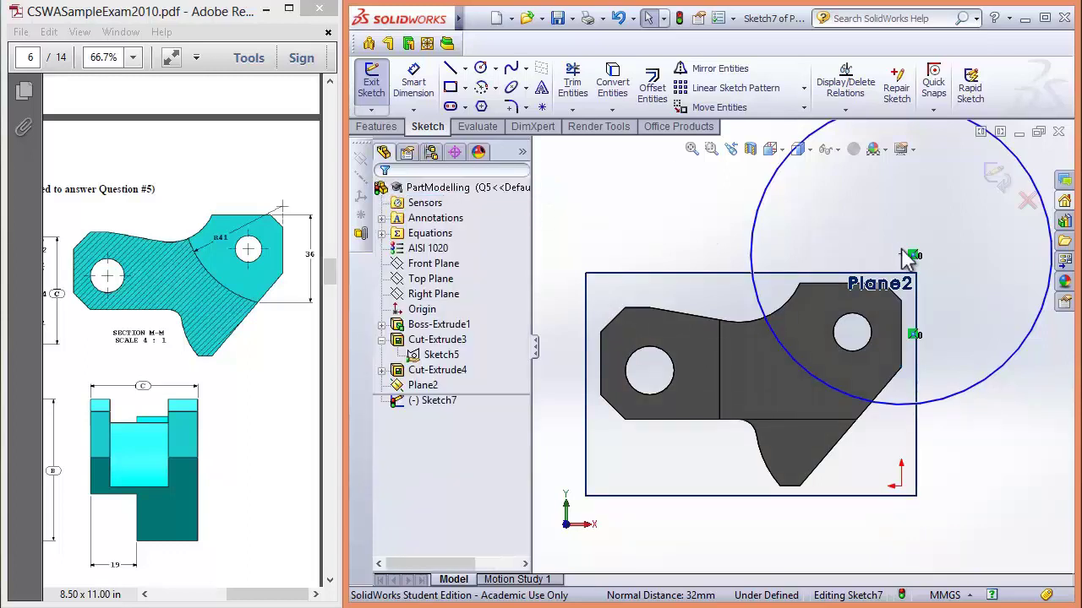
click(901, 254)
drag(901, 255, 901, 263)
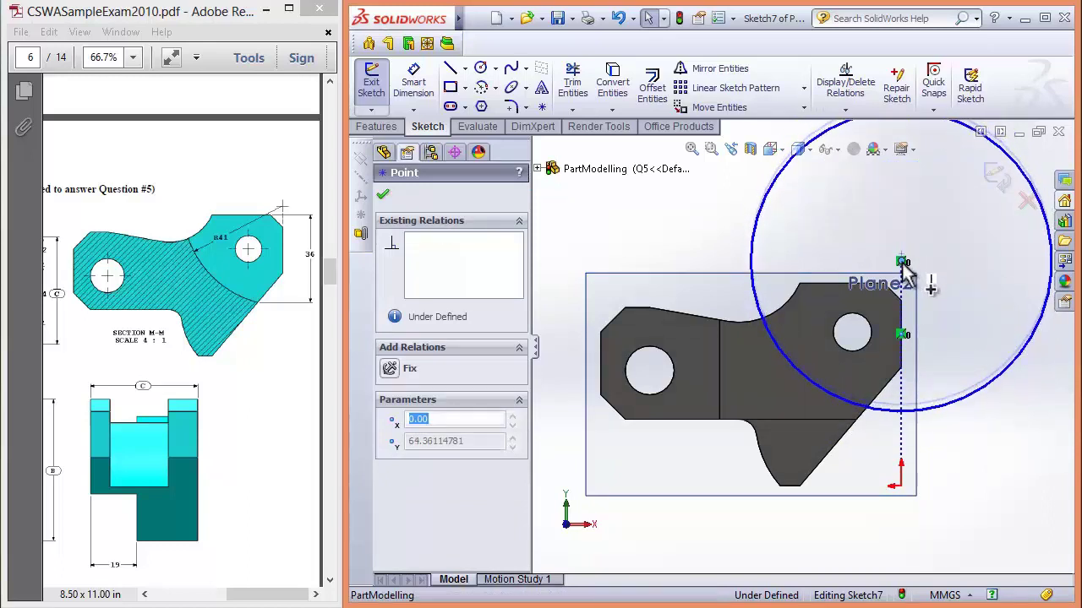
click(706, 256)
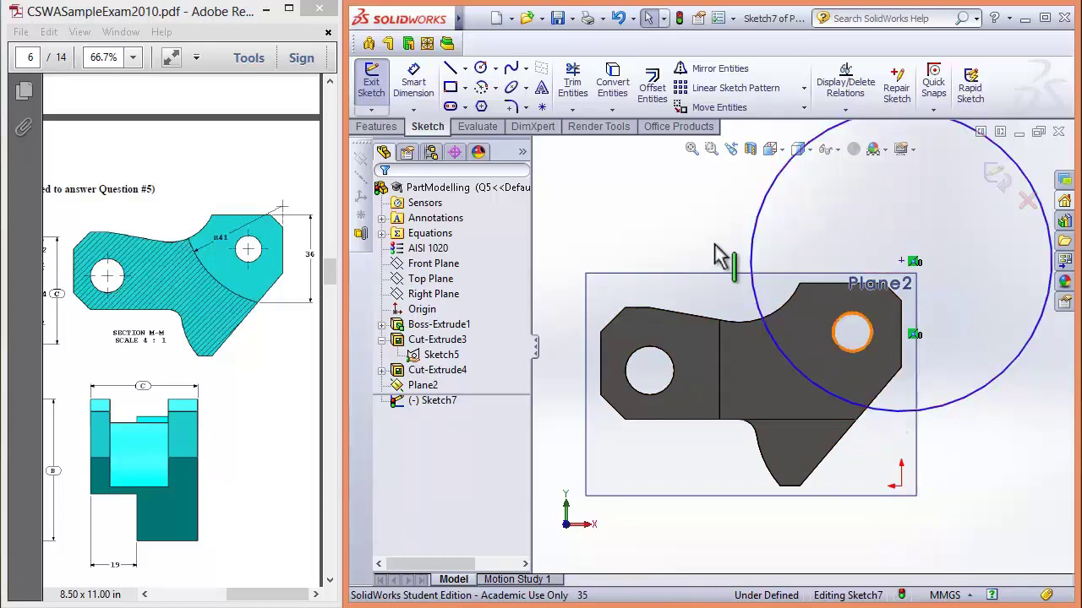
- Convert the curved top, top, upper-right corner, right side and lower-right diagonal edges into sketch entities
click(620, 93)
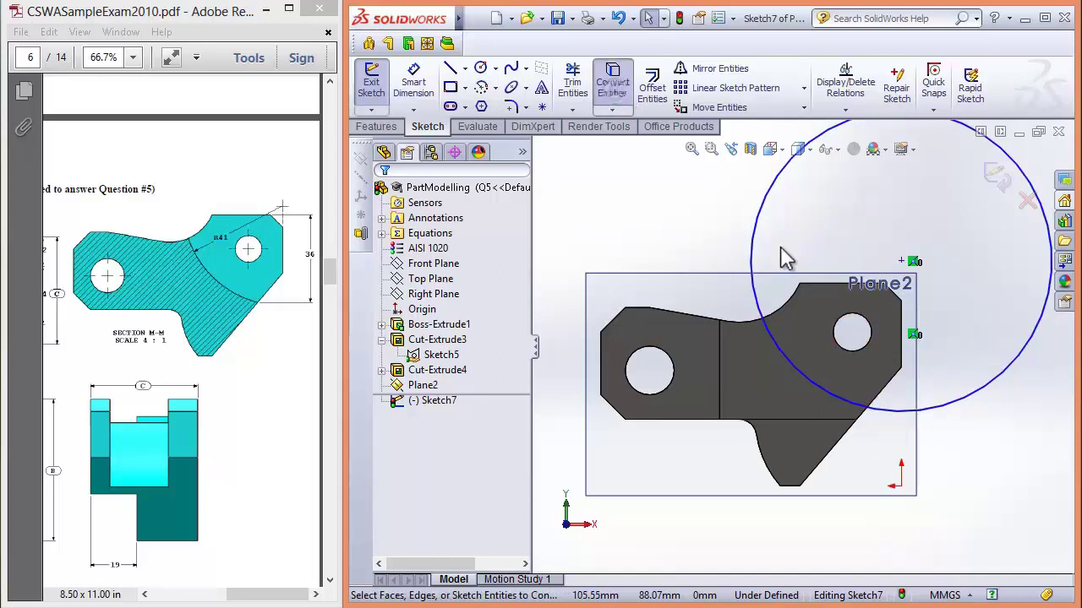
click(786, 311)
click(845, 286)
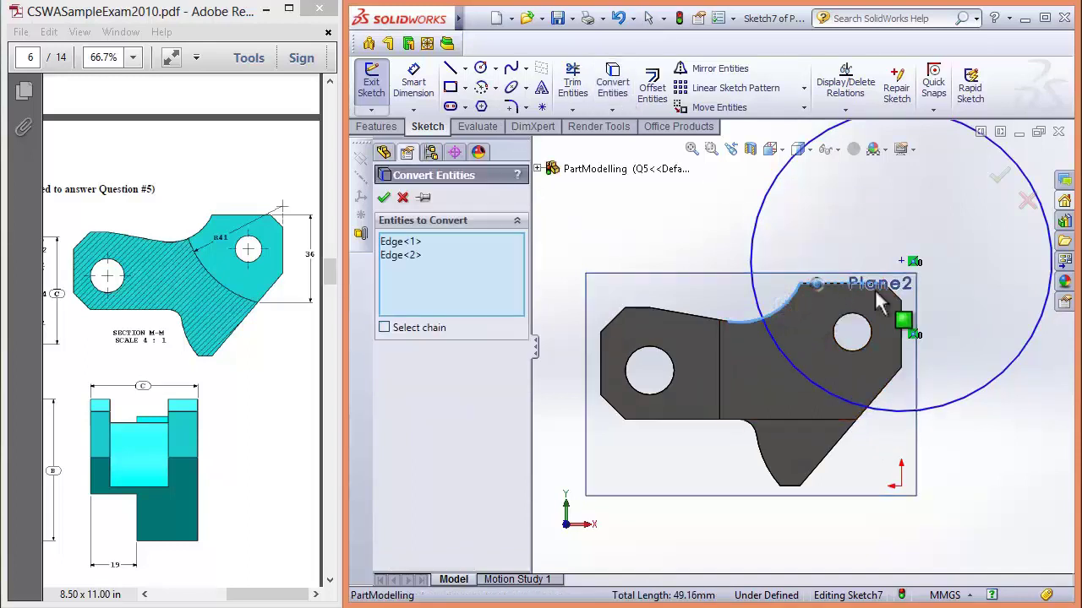
click(903, 325)
click(903, 347)
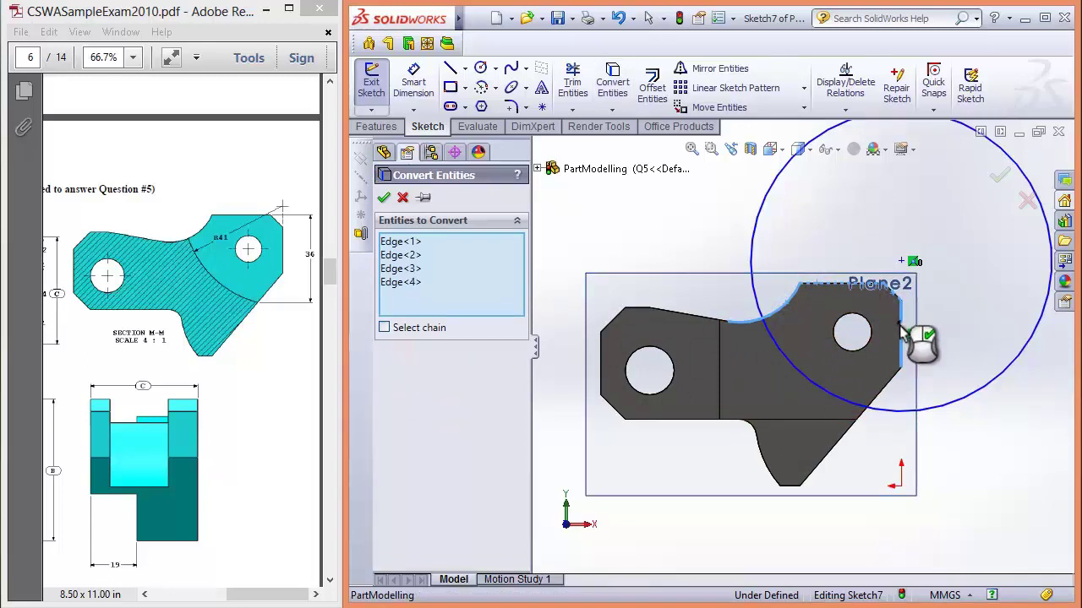
click(889, 384)
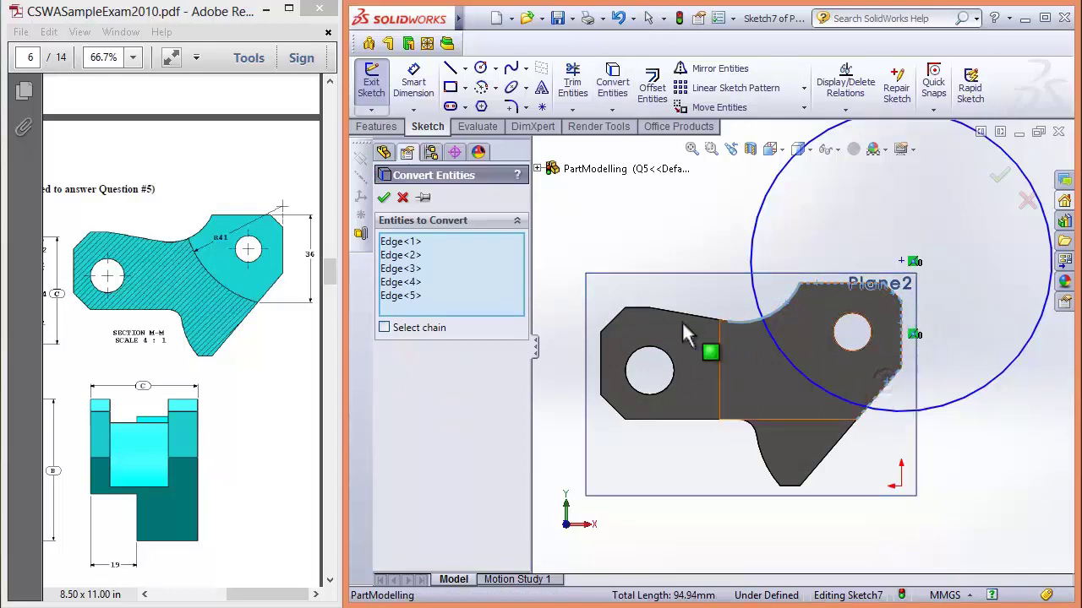
click(383, 197)
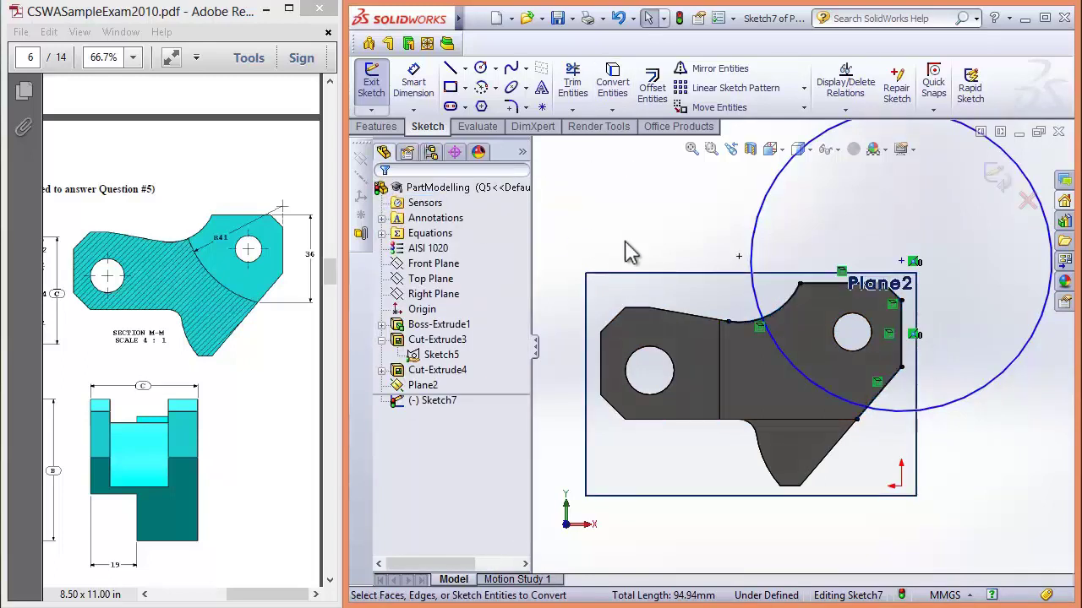
- Power-trim the circle's outer arc, keeping the arc between the curved top and diagonal edges
click(582, 93)
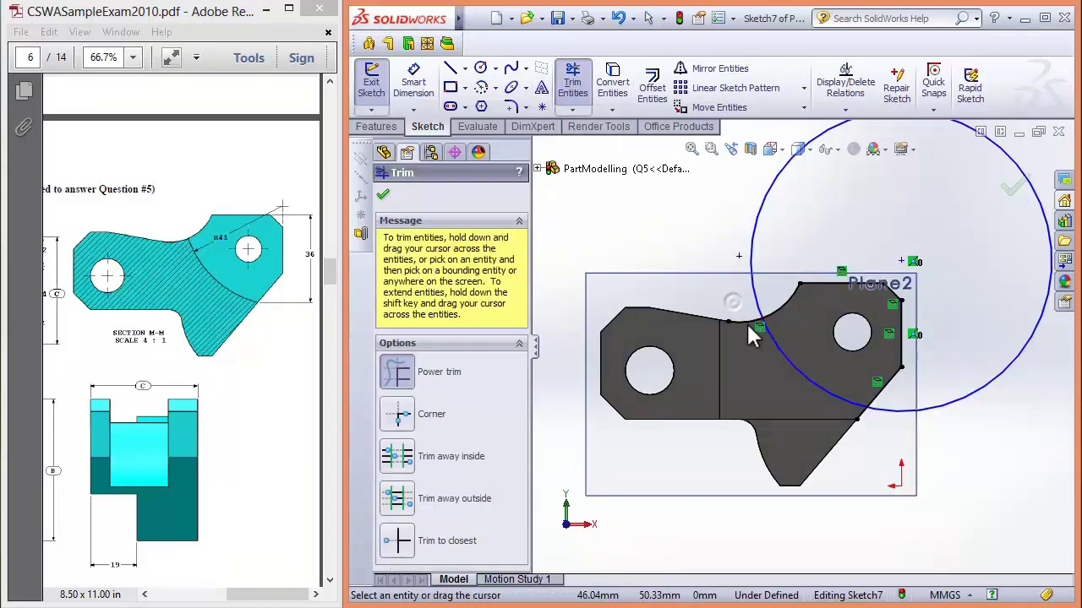
scroll(871, 439, down, 2)
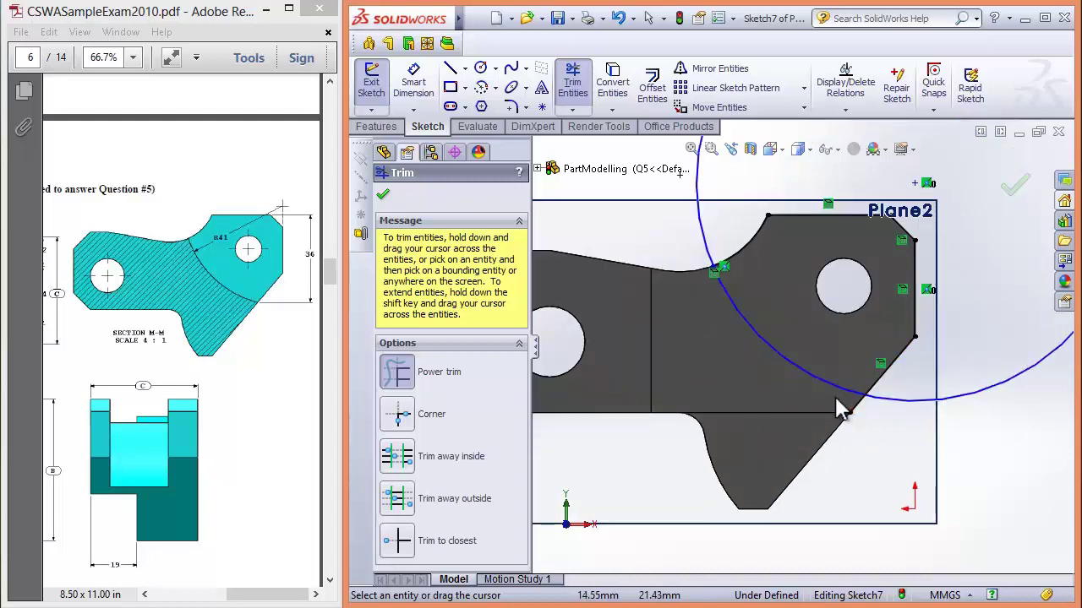
drag(977, 381, 981, 422)
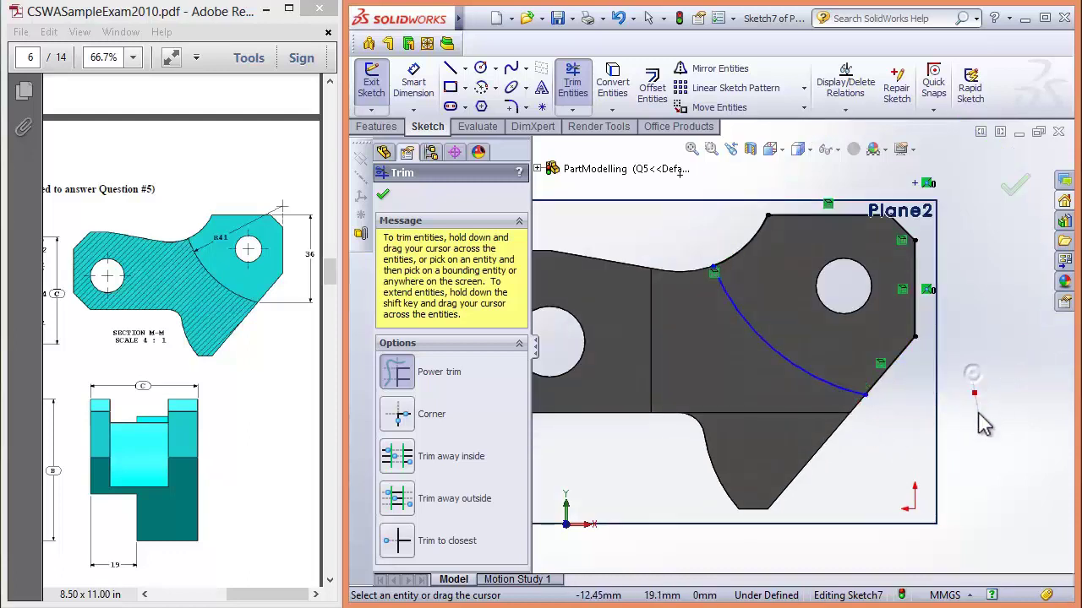
scroll(900, 441, up, 3)
scroll(685, 370, down, 1)
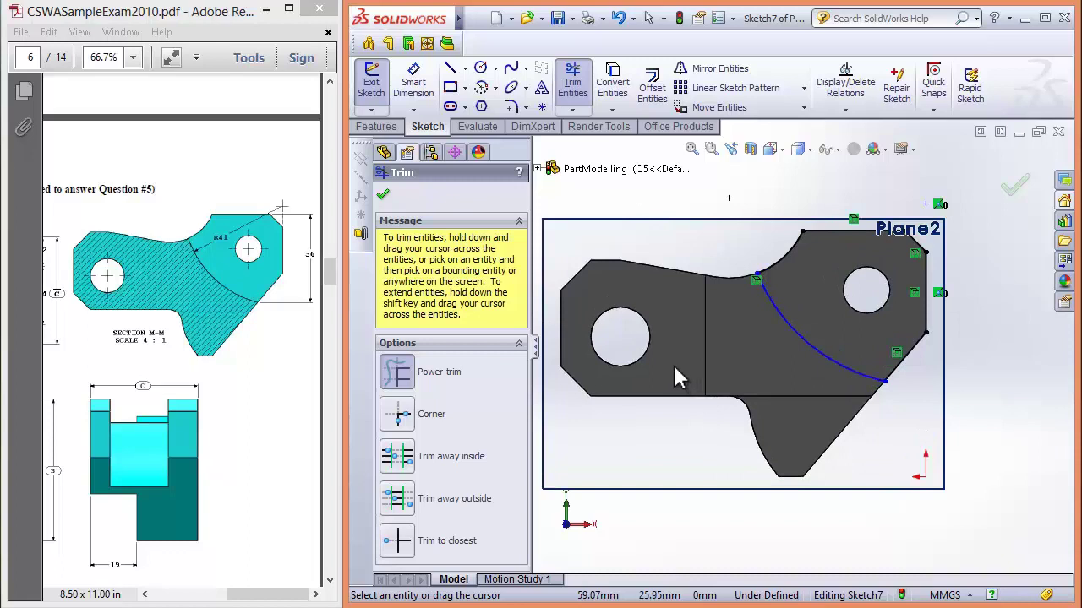
scroll(672, 365, down, 1)
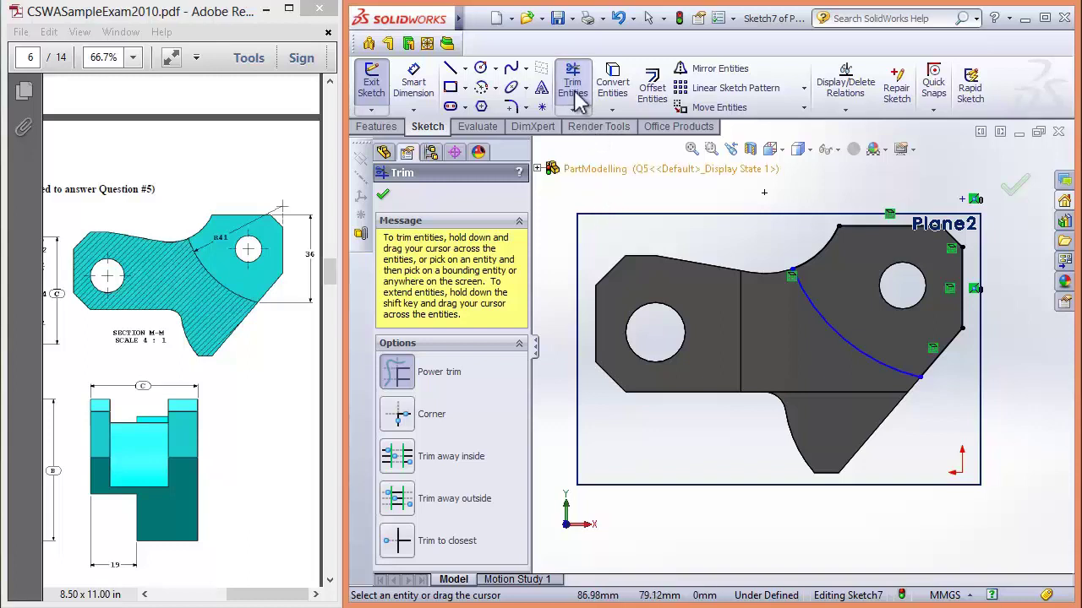
- Dimension the arc's lower endpoint 36 mm below the part's top edge
click(572, 82)
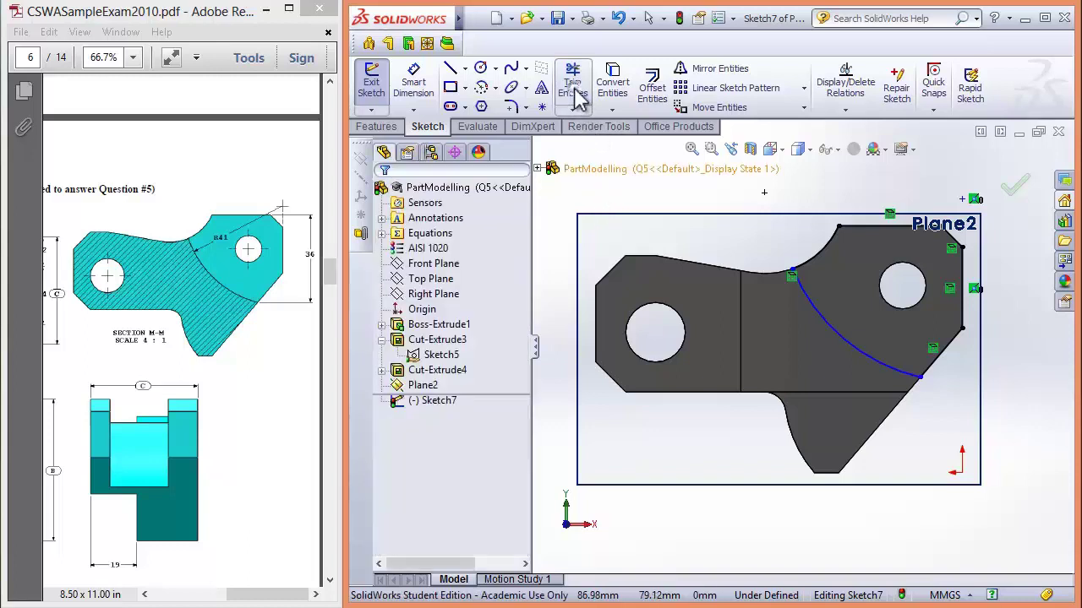
click(427, 84)
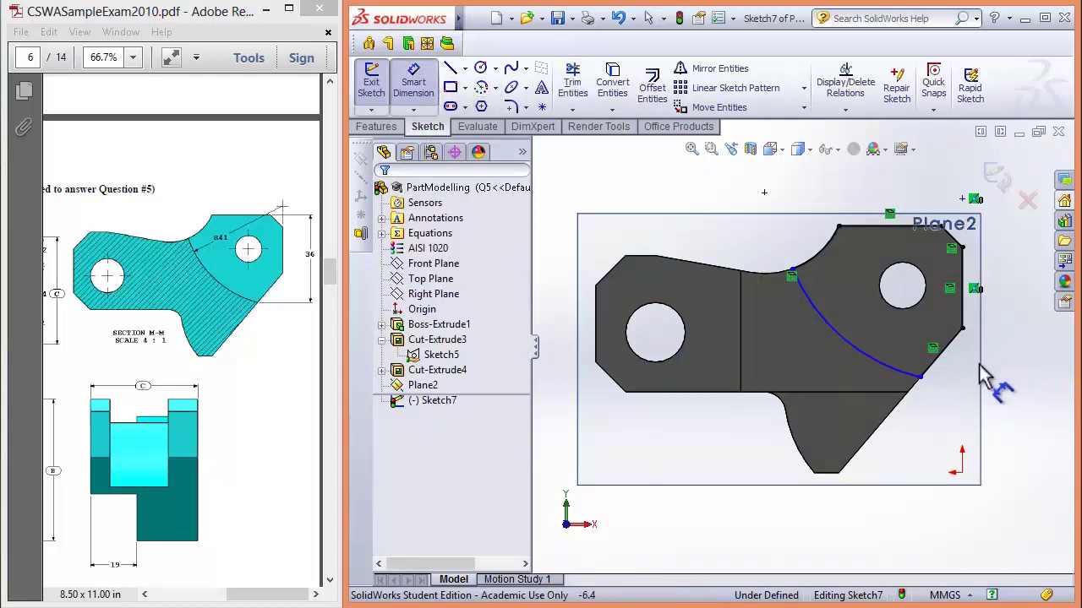
click(921, 374)
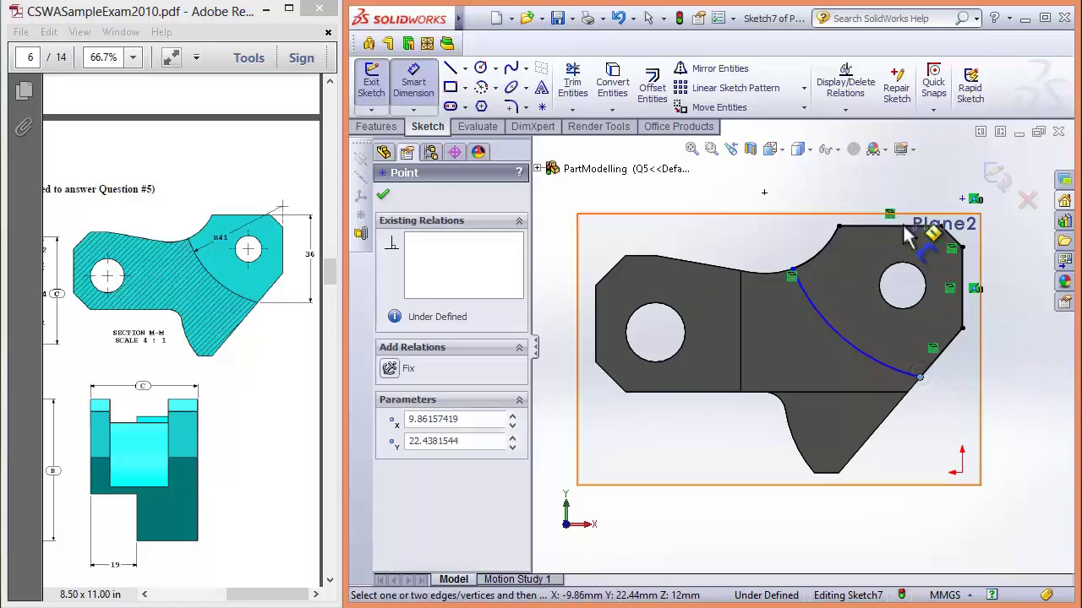
click(901, 226)
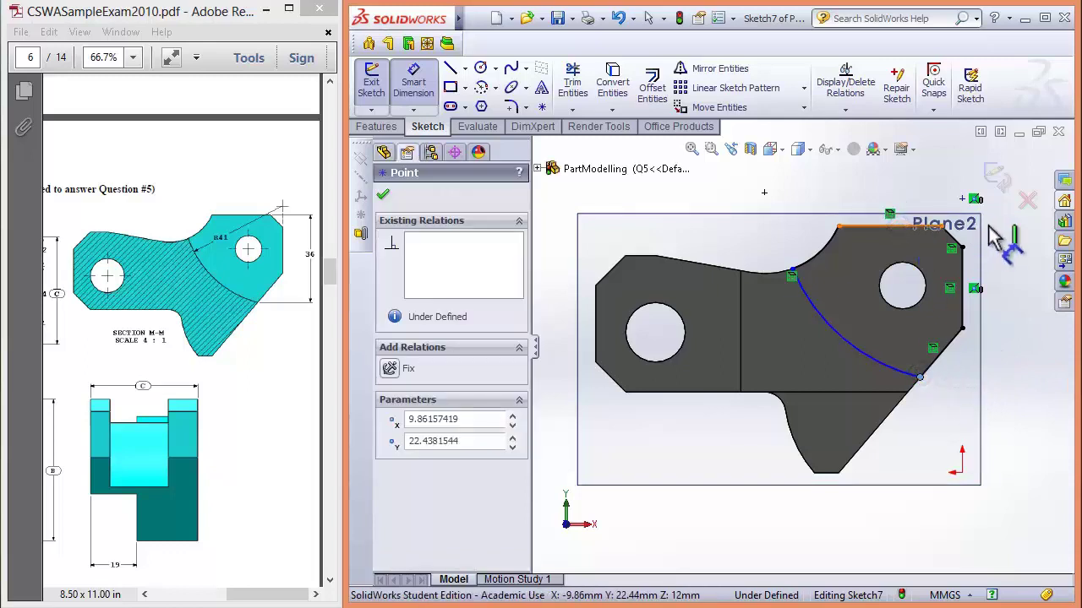
click(1025, 320)
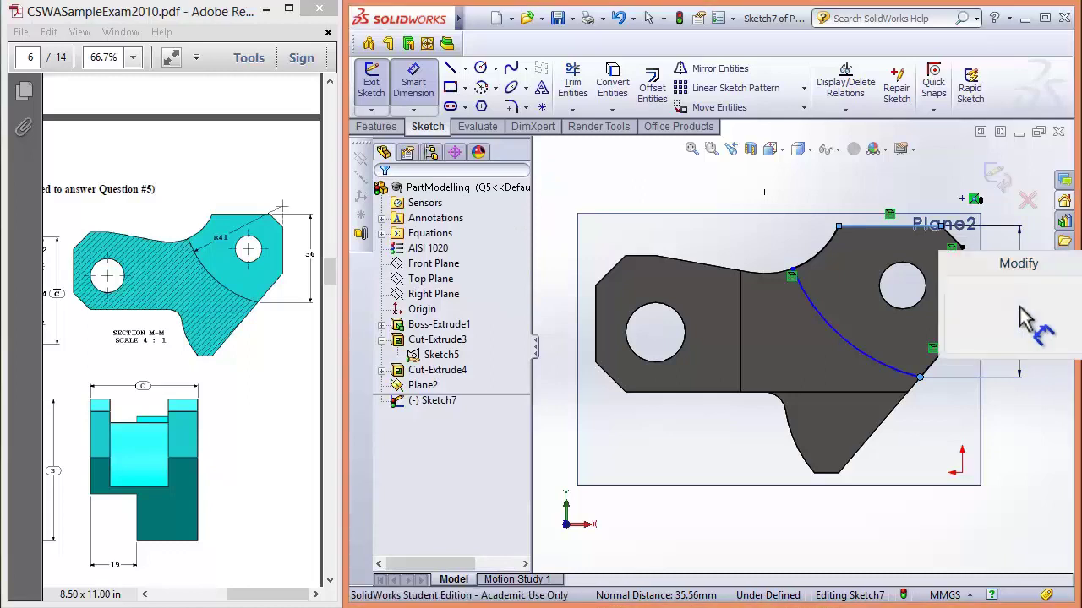
text(36)
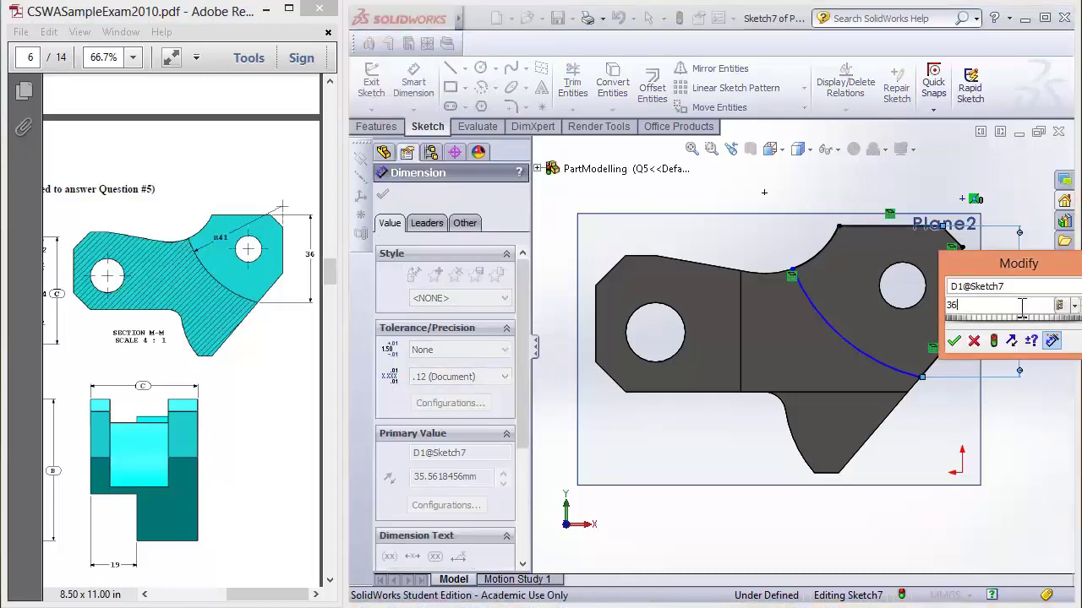
key(Return)
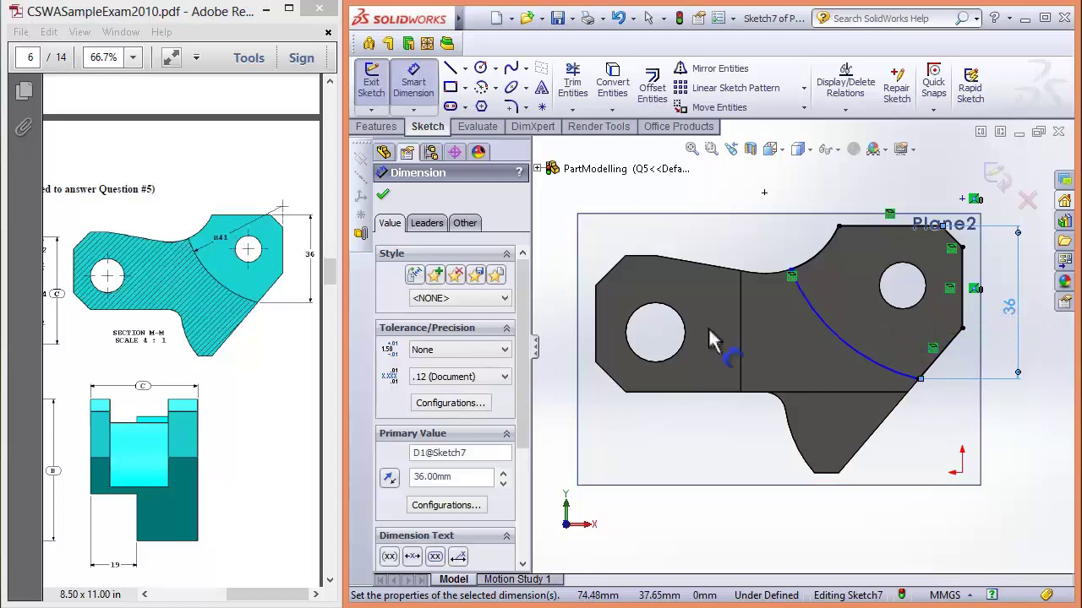
key(Escape)
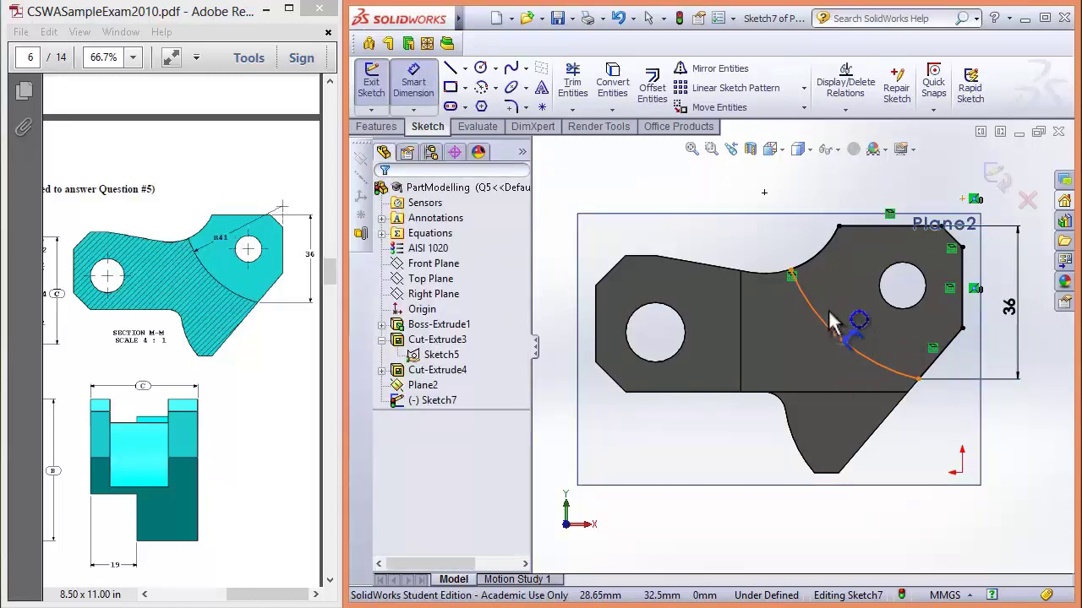
- Give the arc a 41 mm radius, fully defining Sketch7
click(833, 326)
click(794, 236)
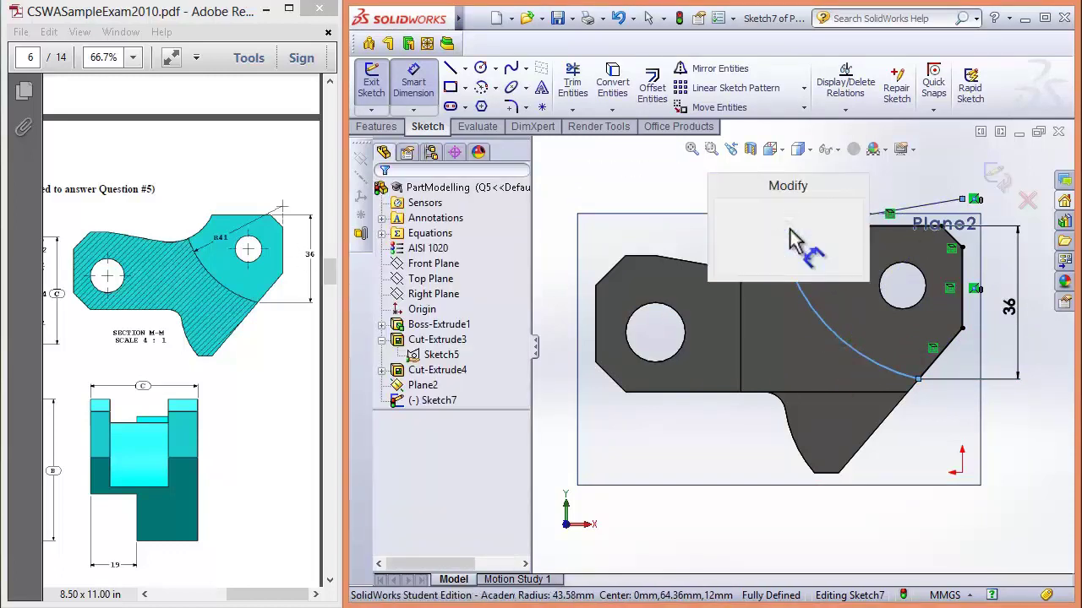
text(41)
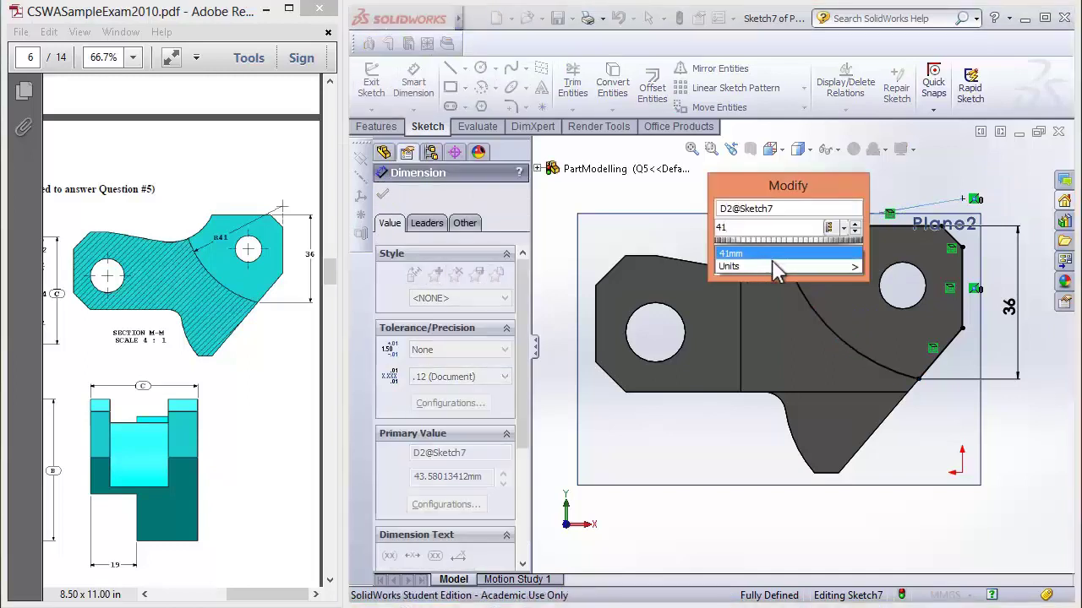
key(Return)
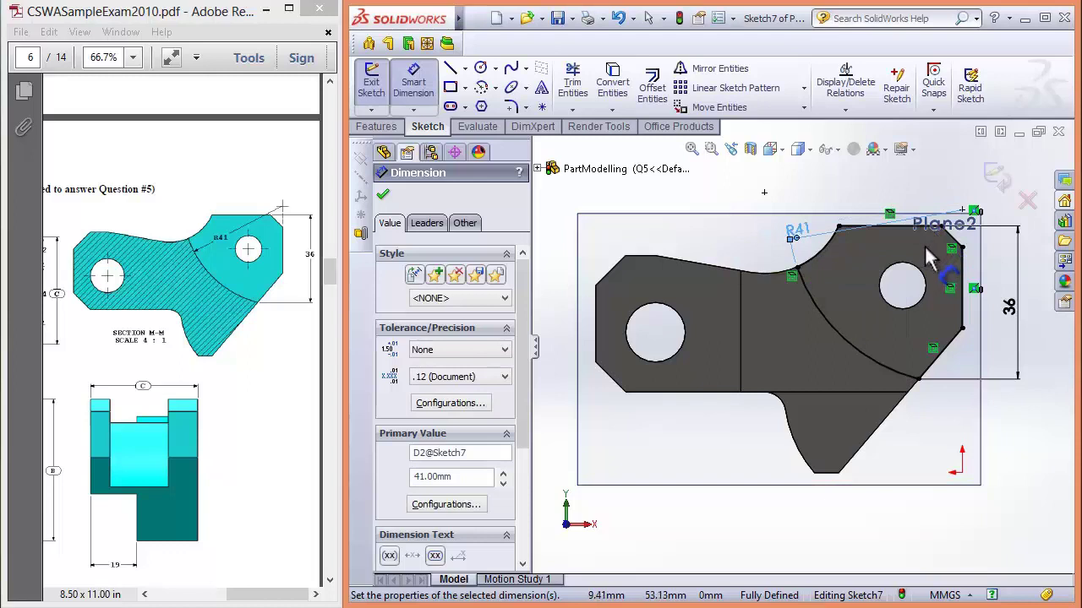
key(Escape)
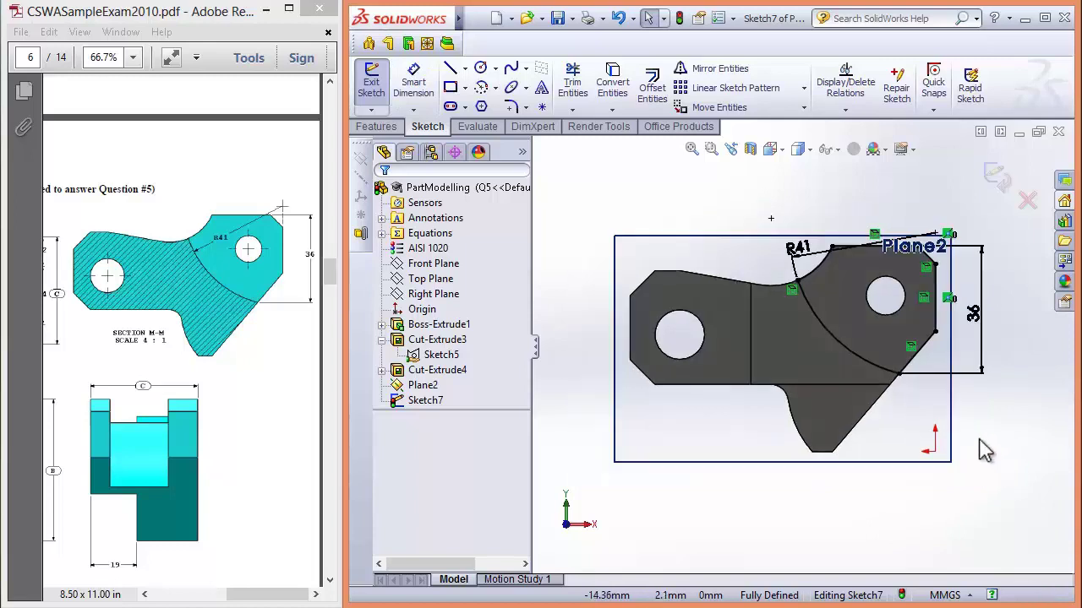
- Exit the Plane2 sketch, start an extruded cut, and check the exam drawing for its depth
click(371, 82)
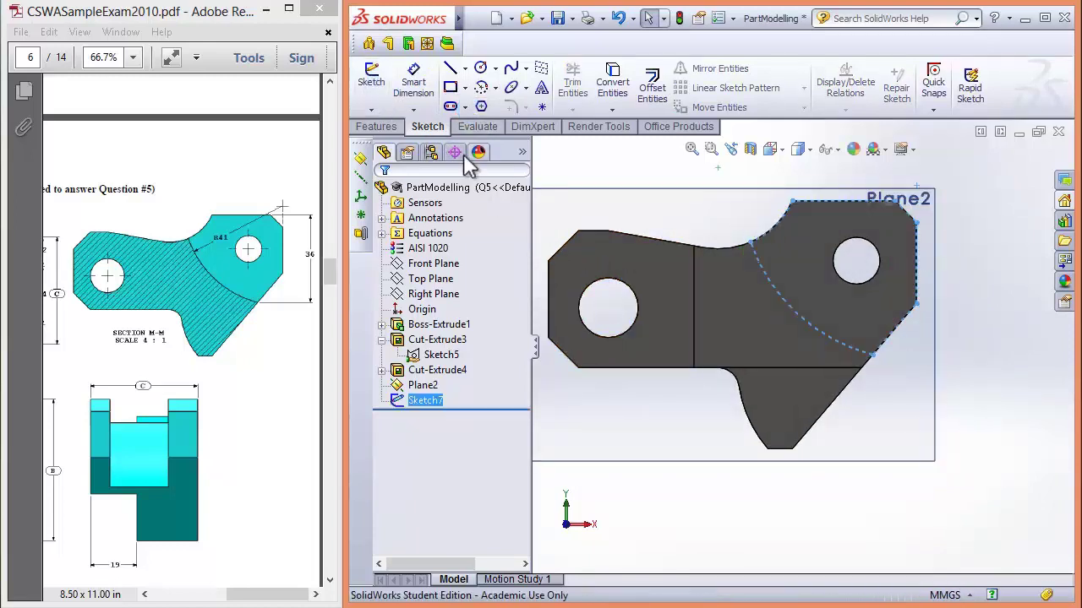
click(392, 126)
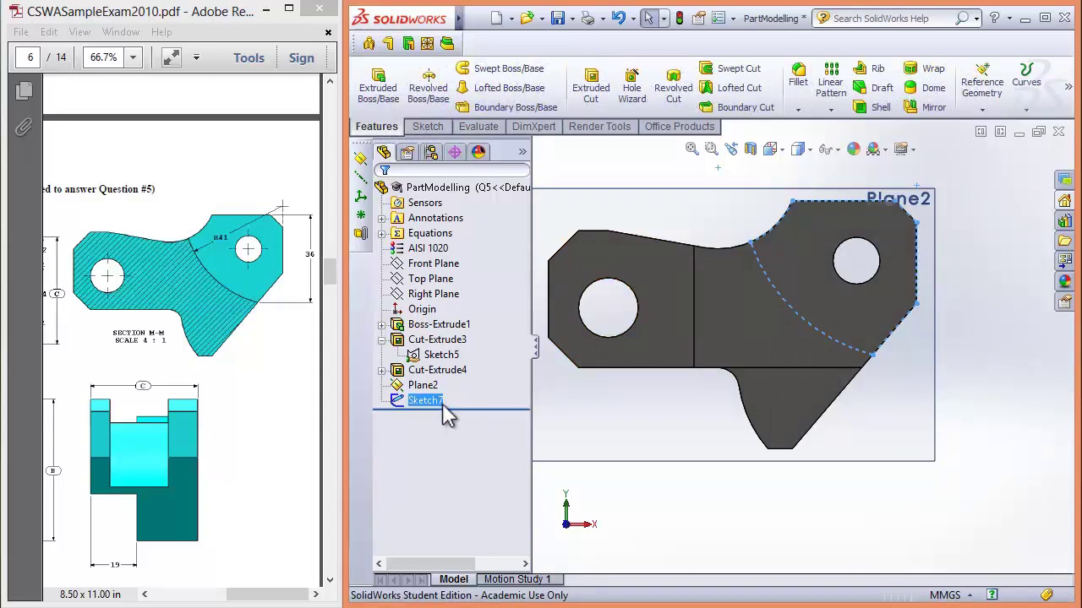
click(593, 93)
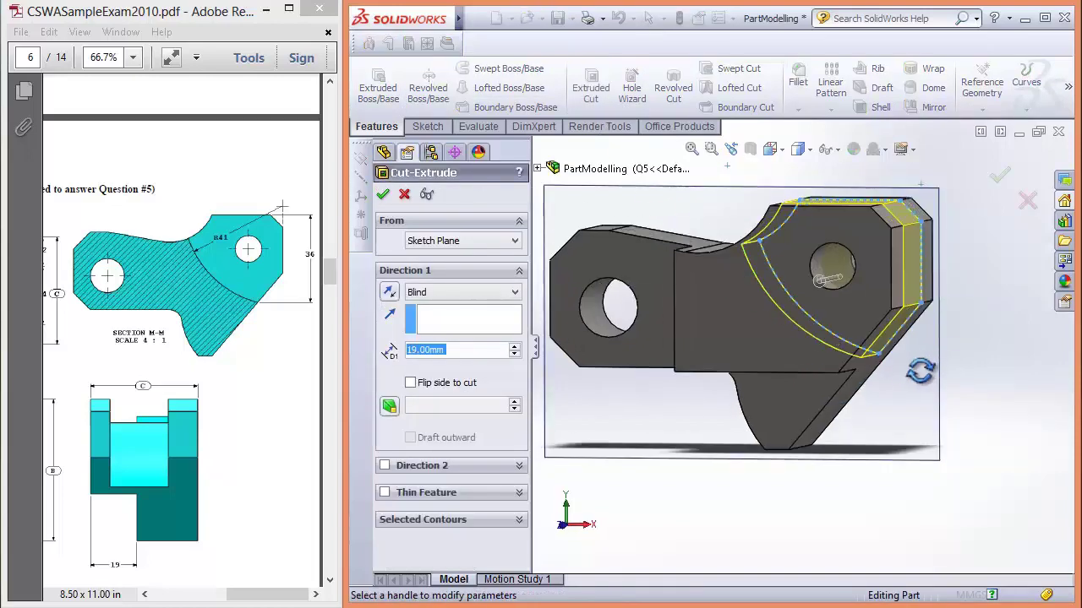
middle_drag(901, 395, 786, 412)
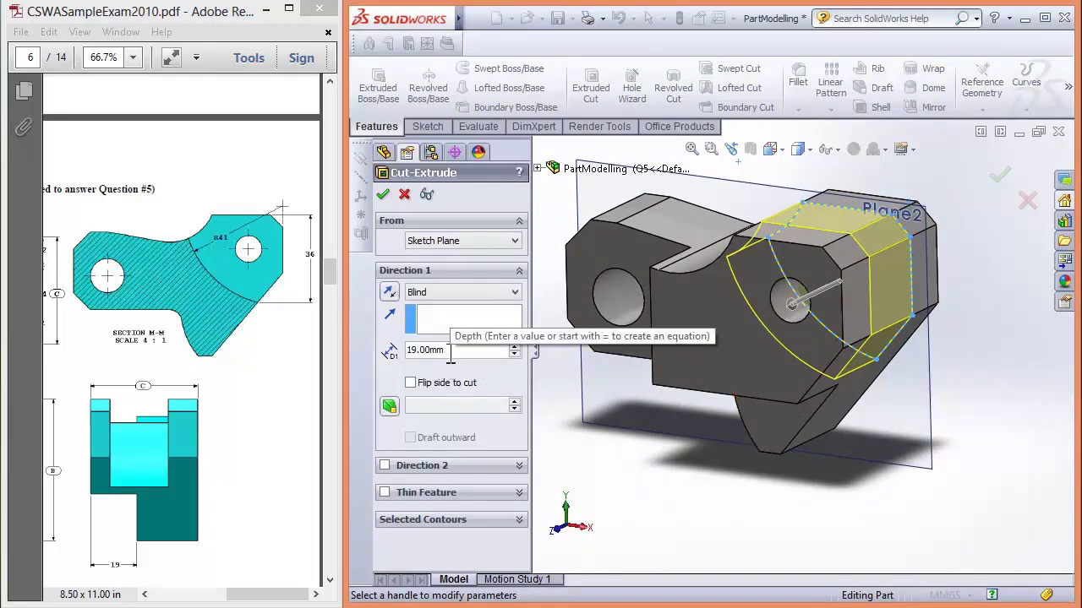
click(256, 372)
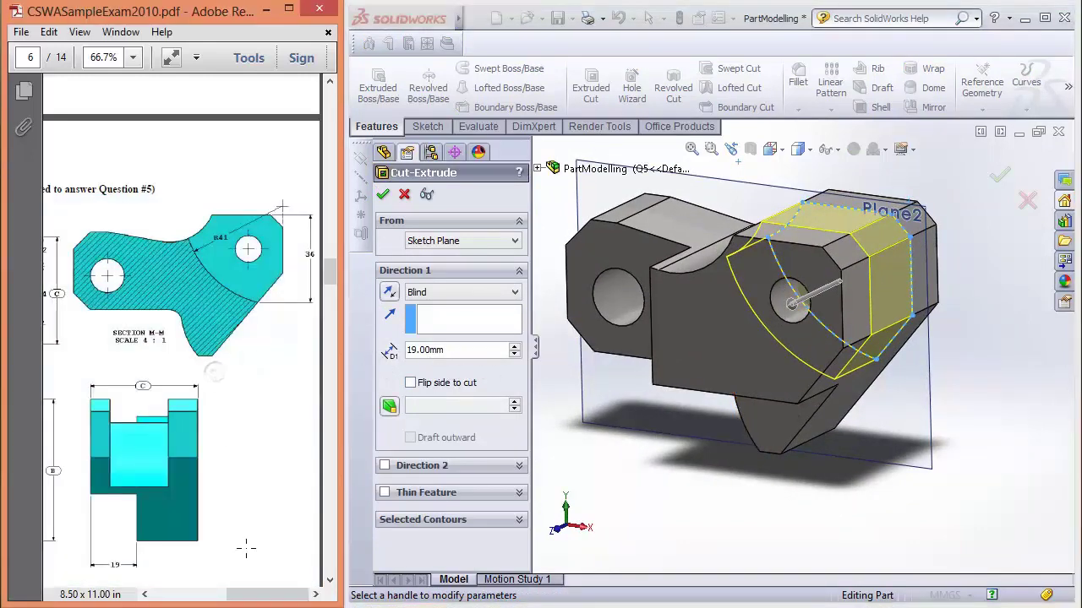
drag(261, 592, 207, 591)
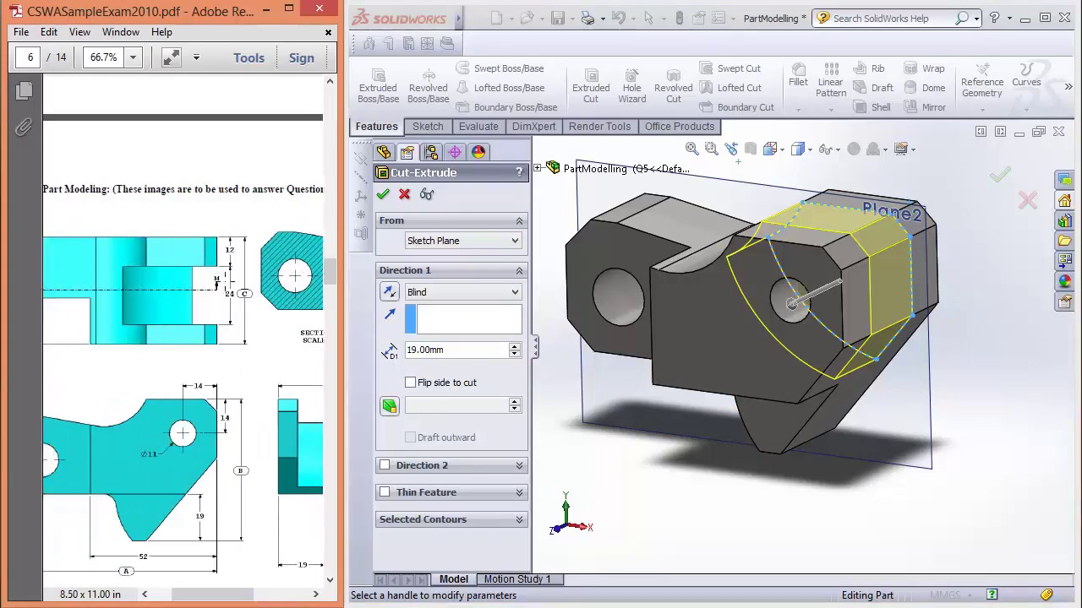
scroll(182, 380, up, 2)
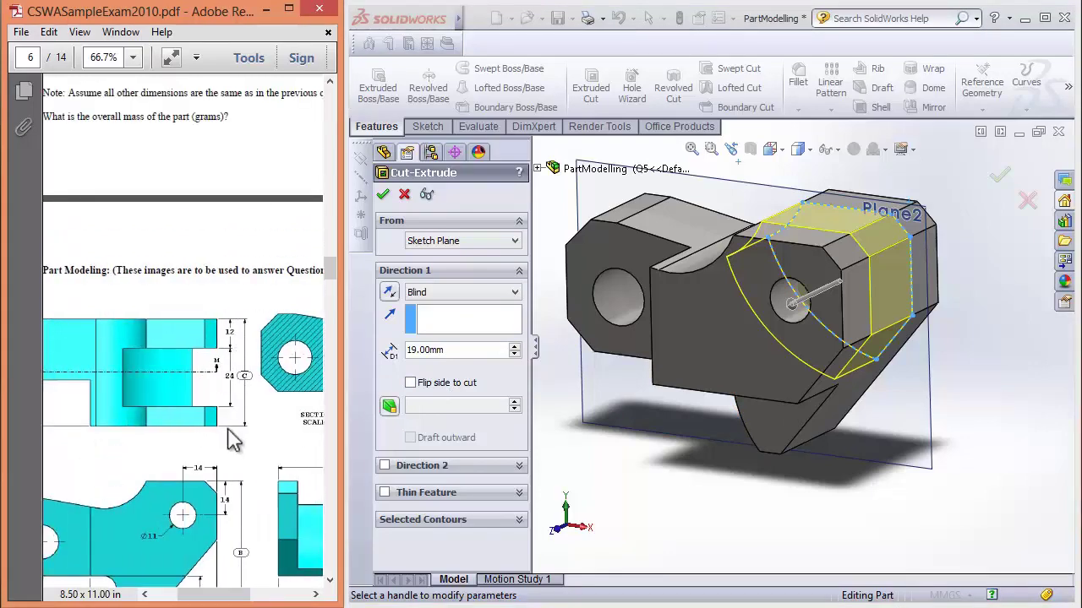
ctrl+scroll(233, 438, up, 5)
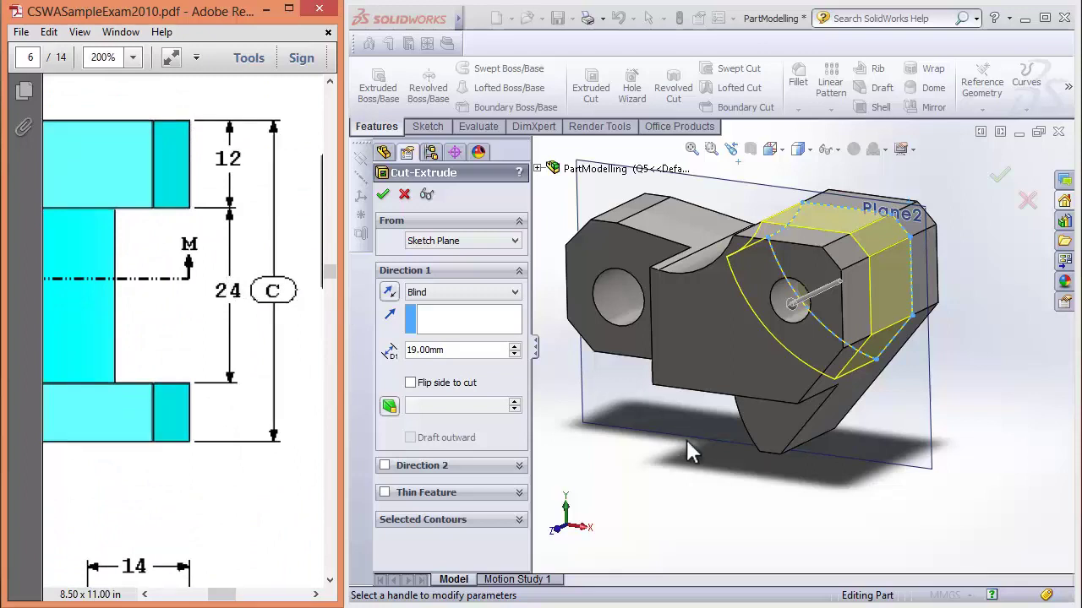
- Change the cut depth from 19 to 24 mm blind and accept Cut-Extrude5
click(463, 349)
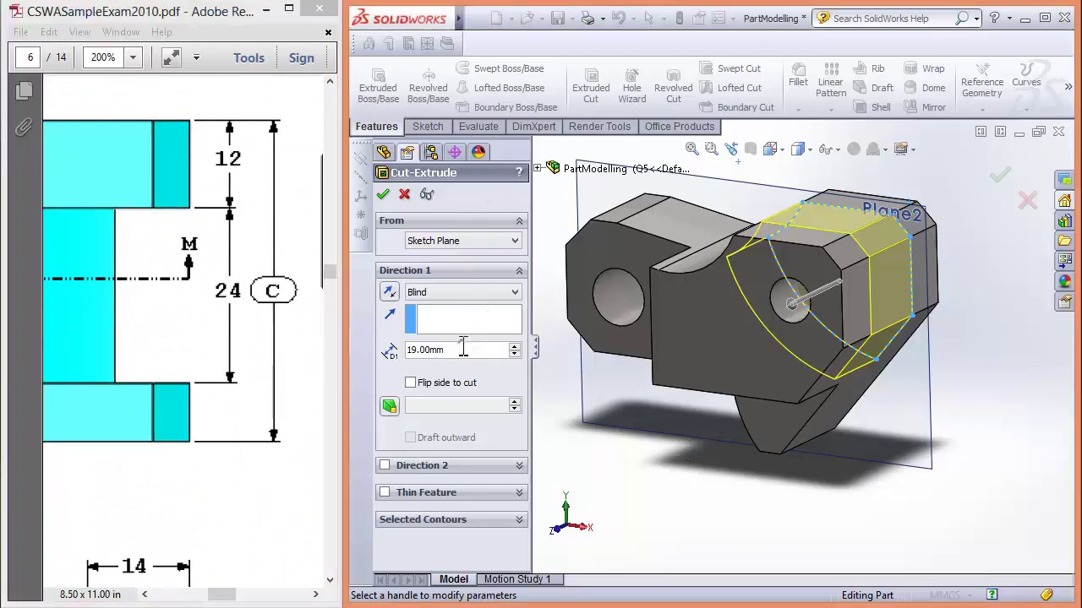
text(24)
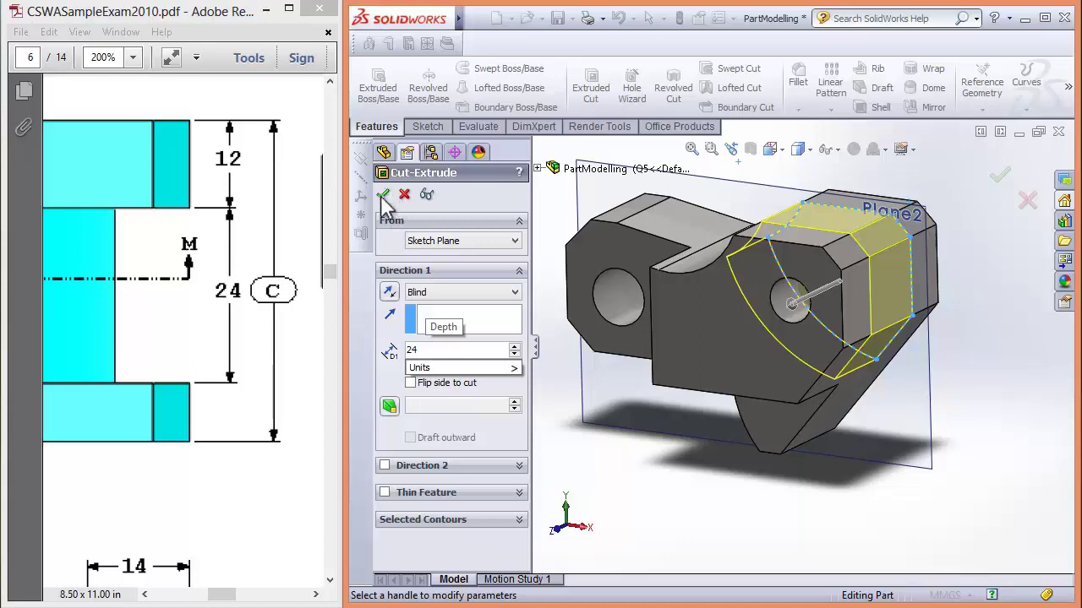
key(Return)
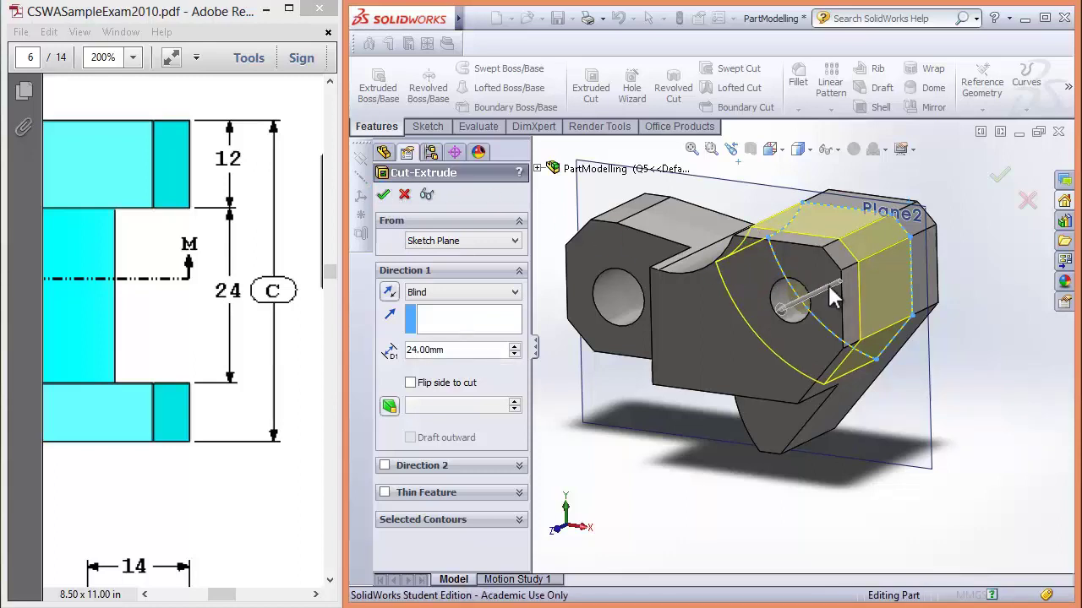
key(Return)
middle_drag(780, 457, 699, 443)
- Widen the exam PDF and scroll through pages 6–8 to read Step 3's A, B, C values
key(Escape)
scroll(912, 206, up, 2)
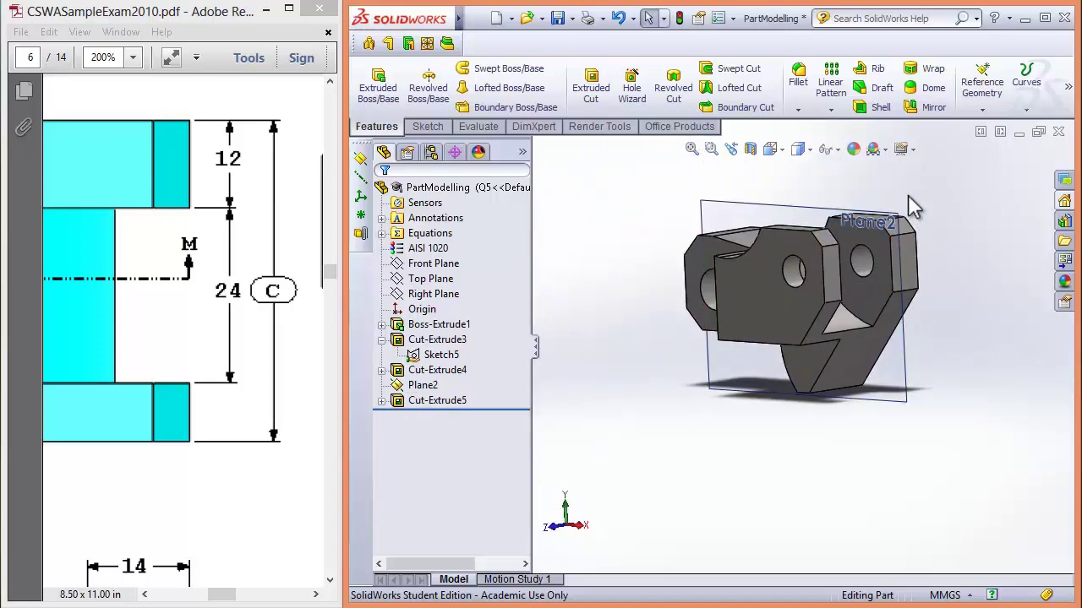
scroll(913, 205, down, 2)
click(330, 456)
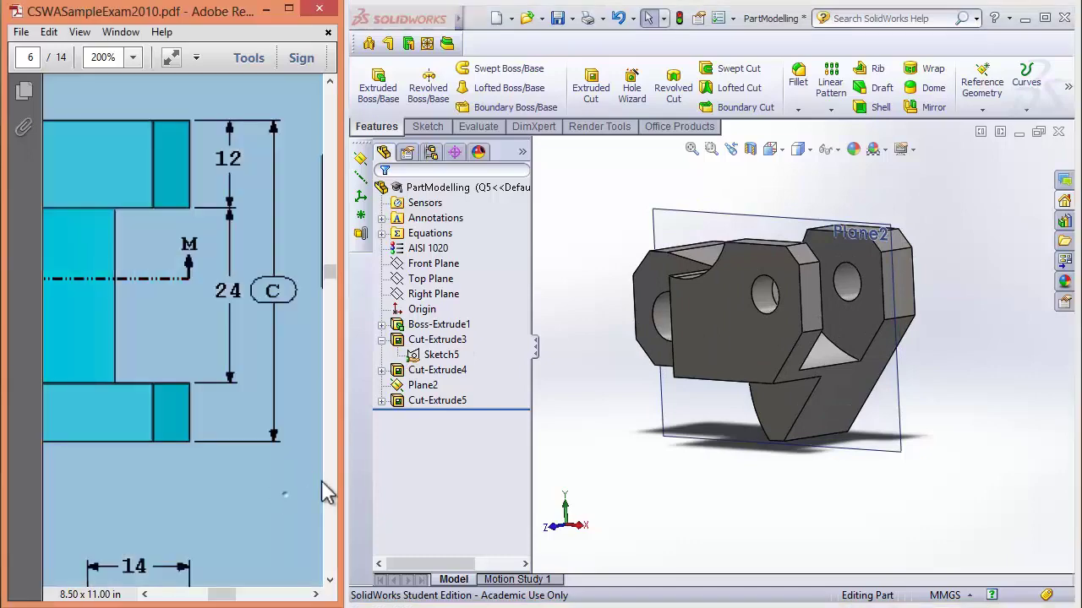
drag(339, 473, 687, 422)
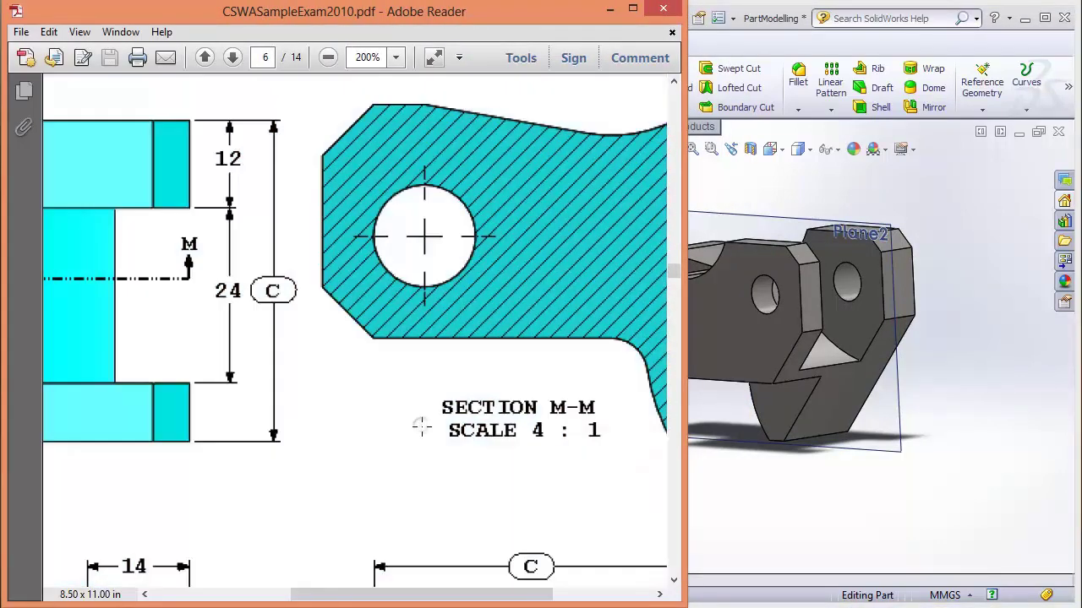
ctrl+scroll(421, 427, down, 5)
scroll(420, 441, down, 1)
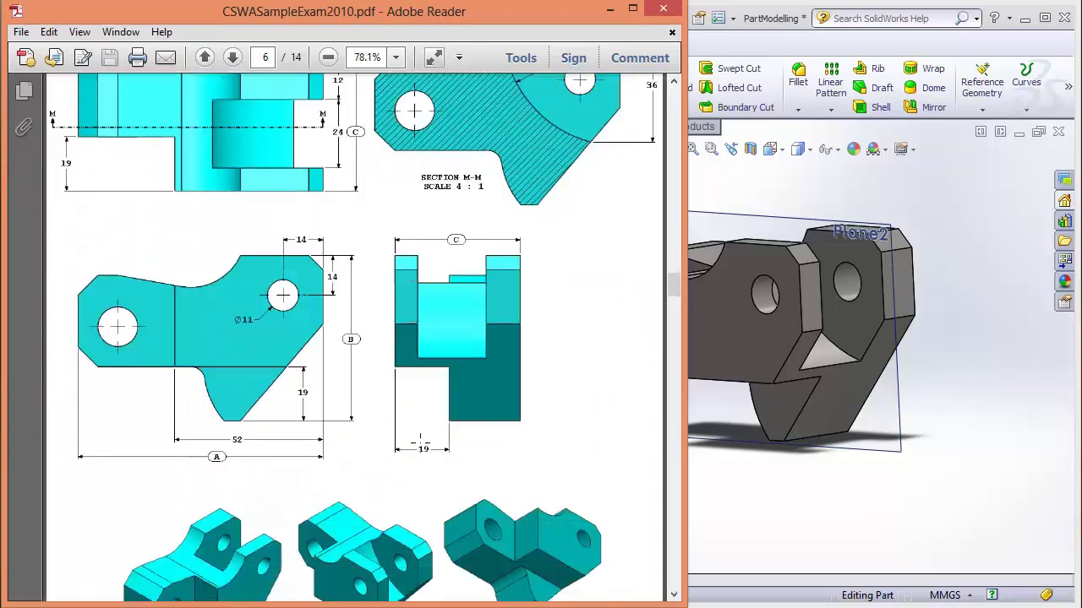
scroll(420, 441, down, 3)
scroll(436, 452, down, 8)
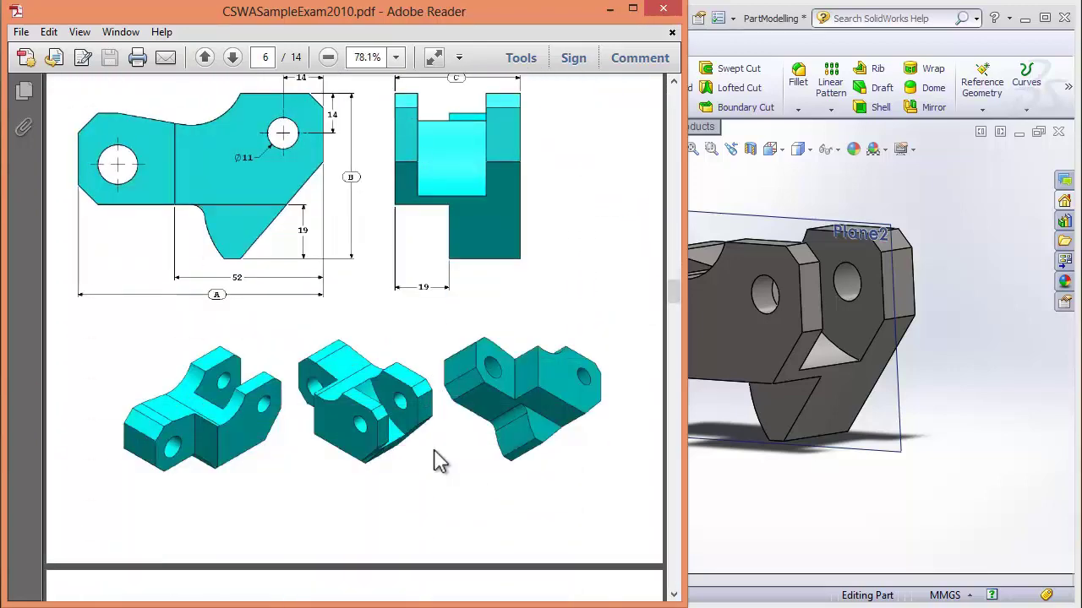
scroll(435, 448, down, 2)
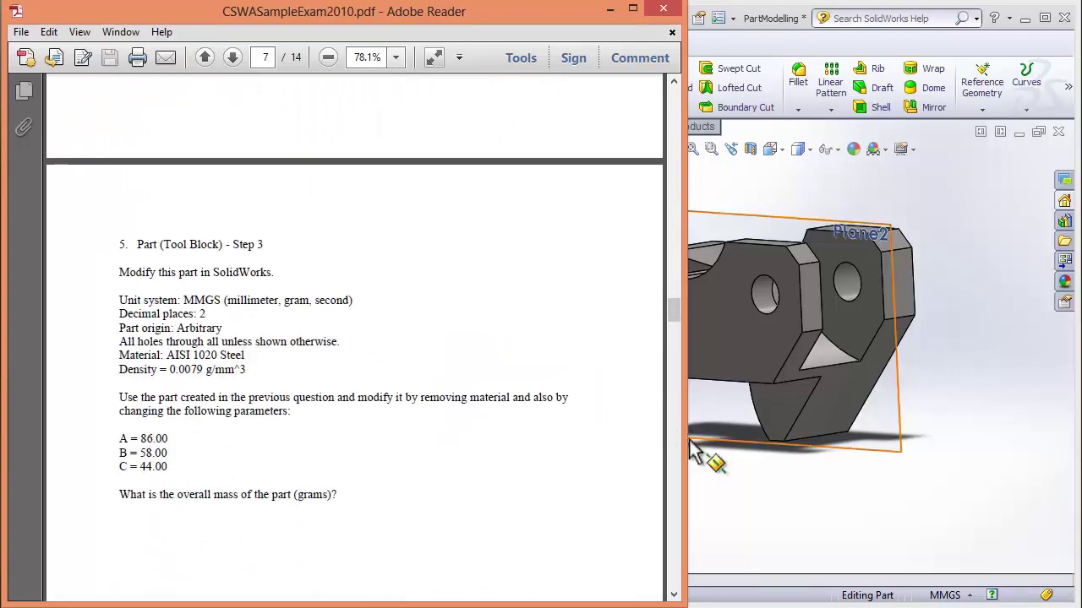
scroll(635, 458, down, 6)
scroll(622, 459, down, 20)
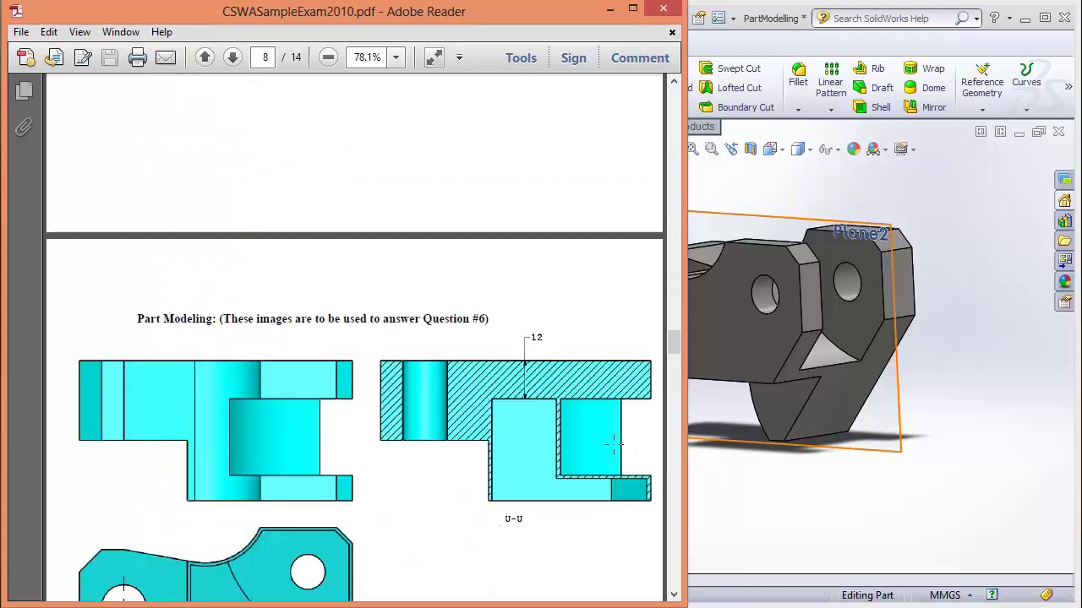
scroll(617, 438, up, 20)
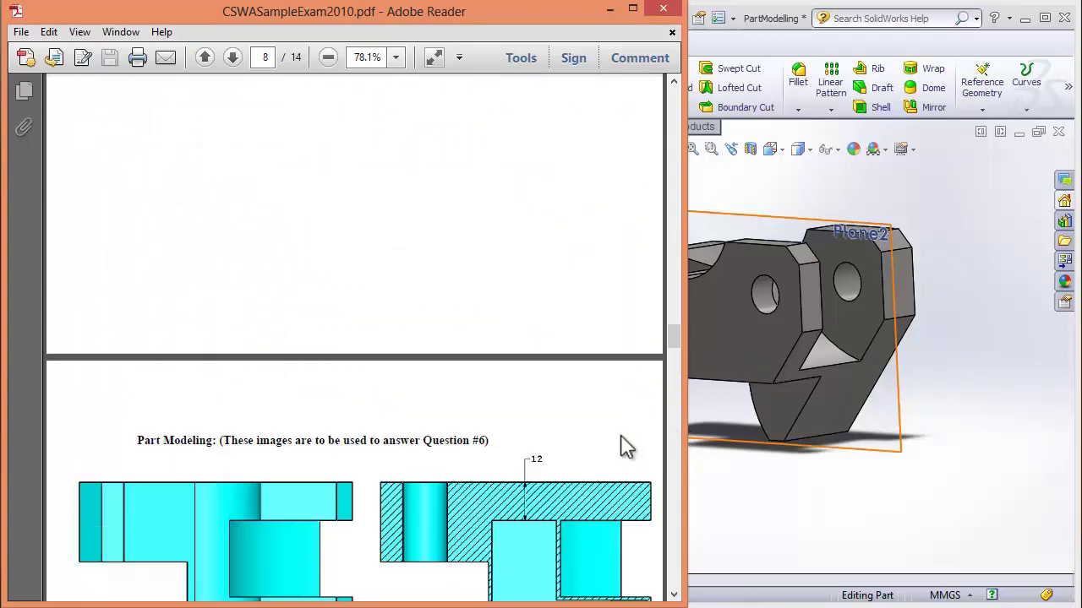
- Run Tools > Mass Properties on the tool block, showing a mass of 628.18 g
click(927, 469)
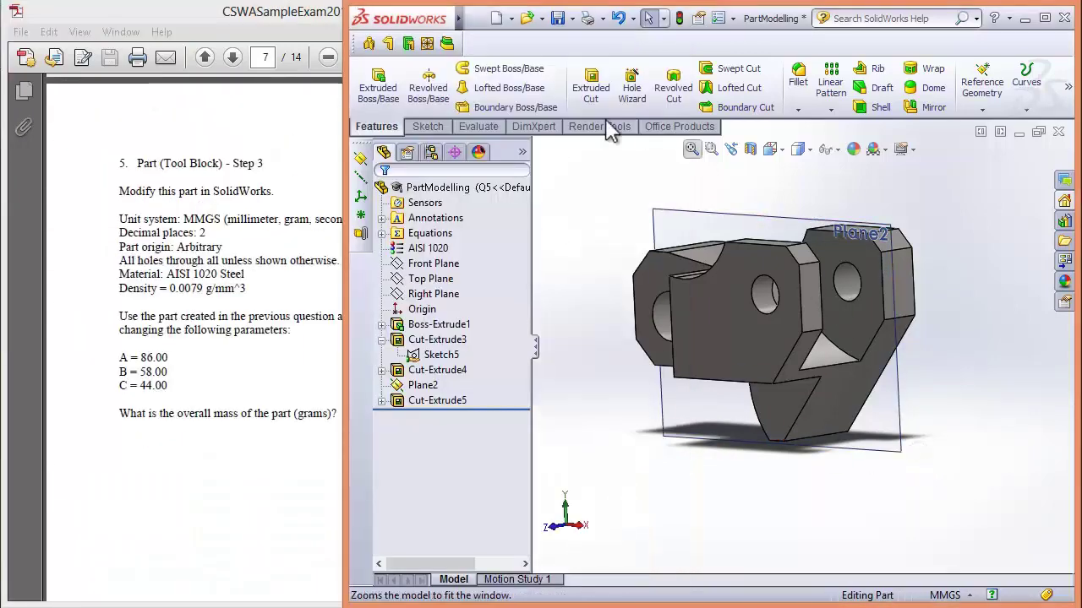
mouse_move(420, 33)
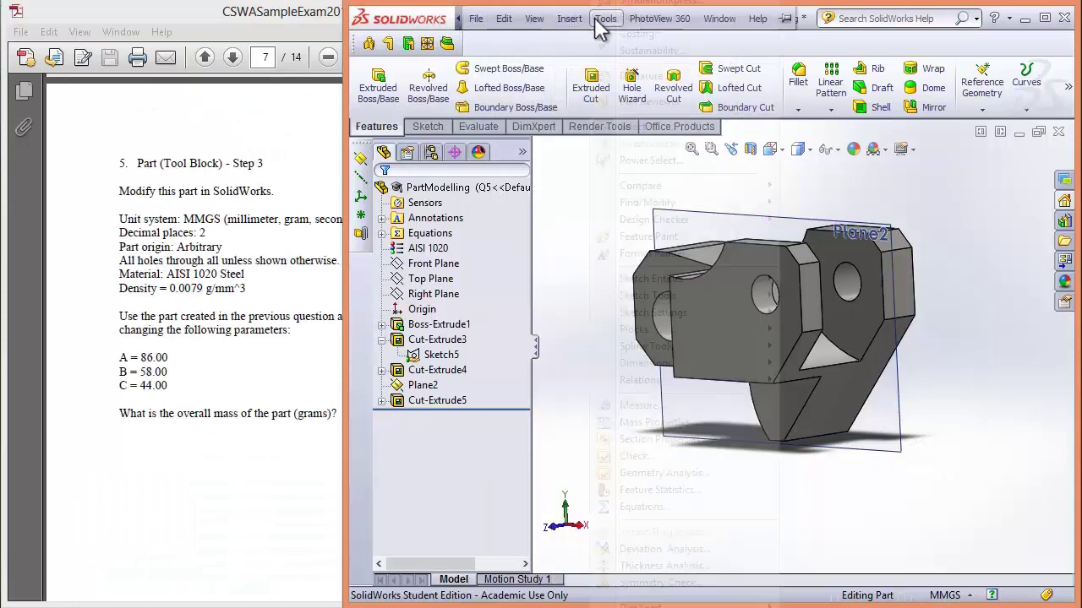
click(602, 17)
click(641, 422)
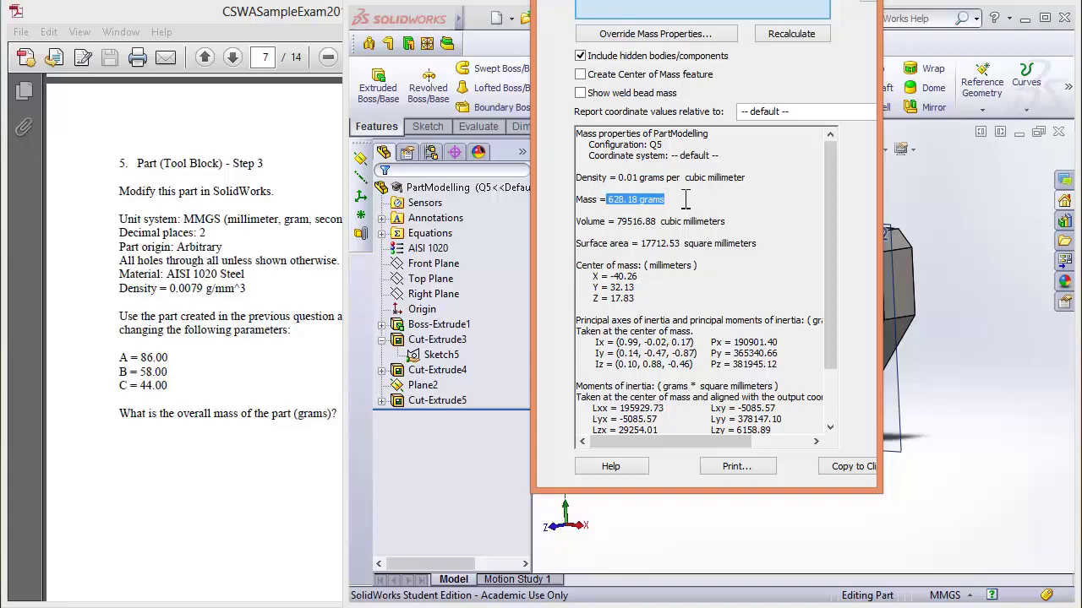
- Confirm answer 5 reads 628.18 g on answer page 13, then narrow the PDF window
click(283, 456)
scroll(515, 377, down, 10)
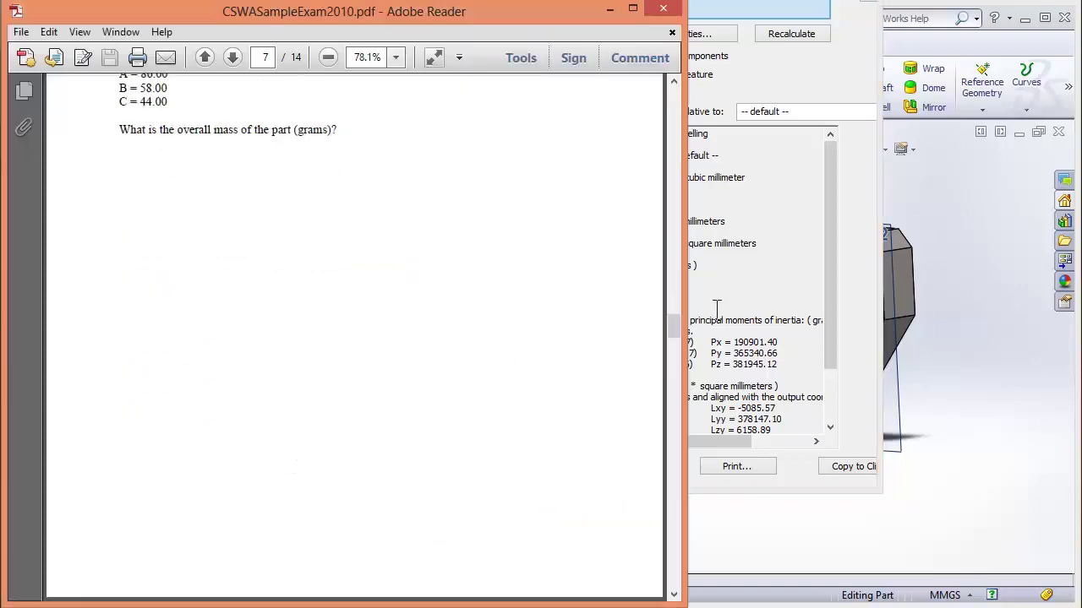
mouse_move(664, 527)
mouse_down()
mouse_move(665, 556)
mouse_move(667, 511)
mouse_move(674, 517)
mouse_up()
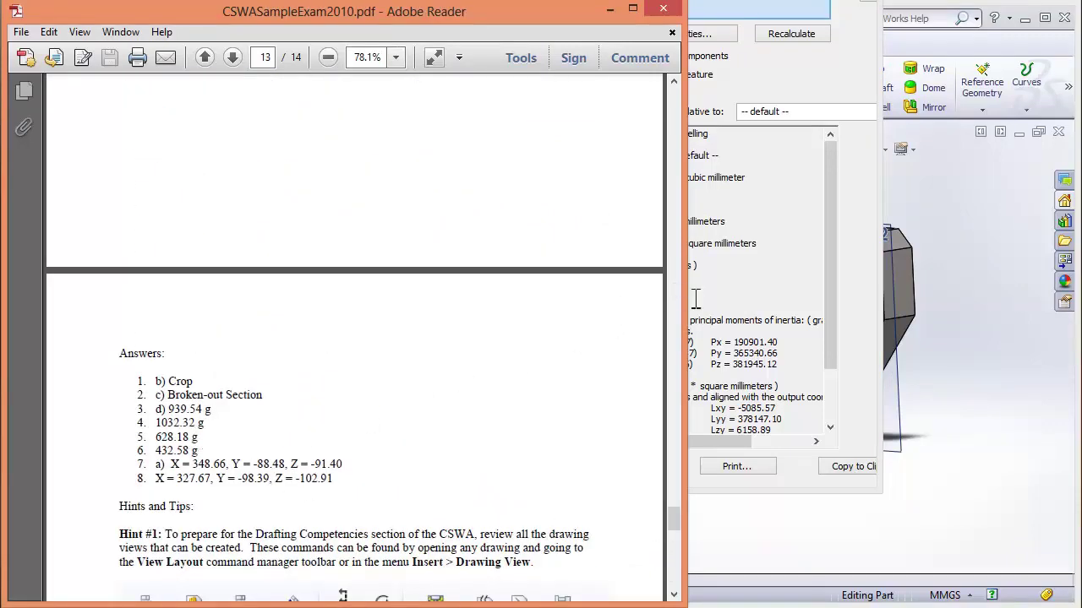
click(265, 448)
drag(685, 342, 343, 308)
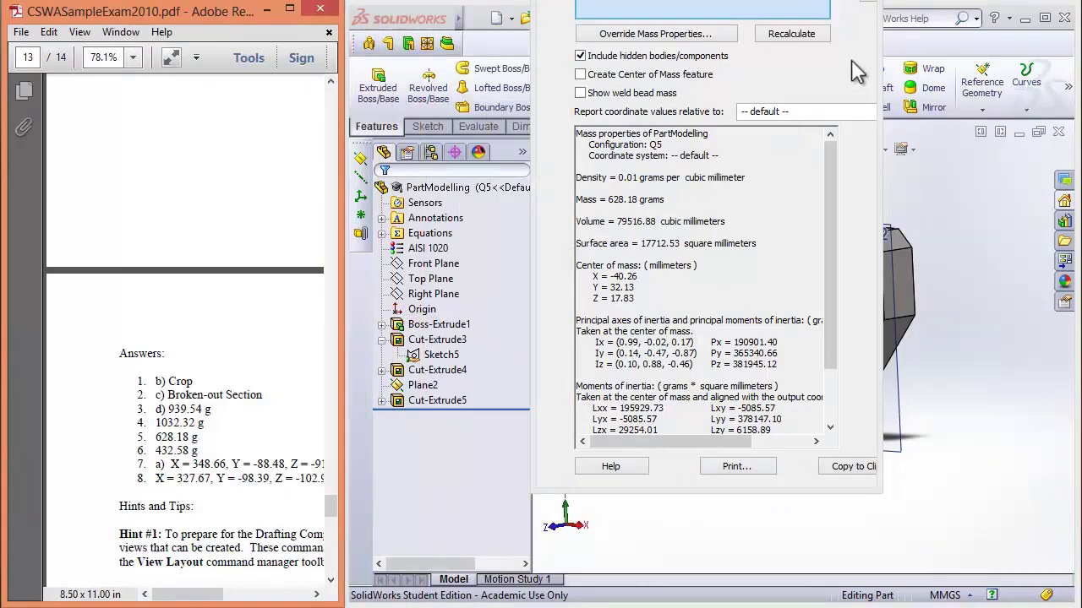
- Close the Mass Properties results and orbit the finished tool block
click(869, 3)
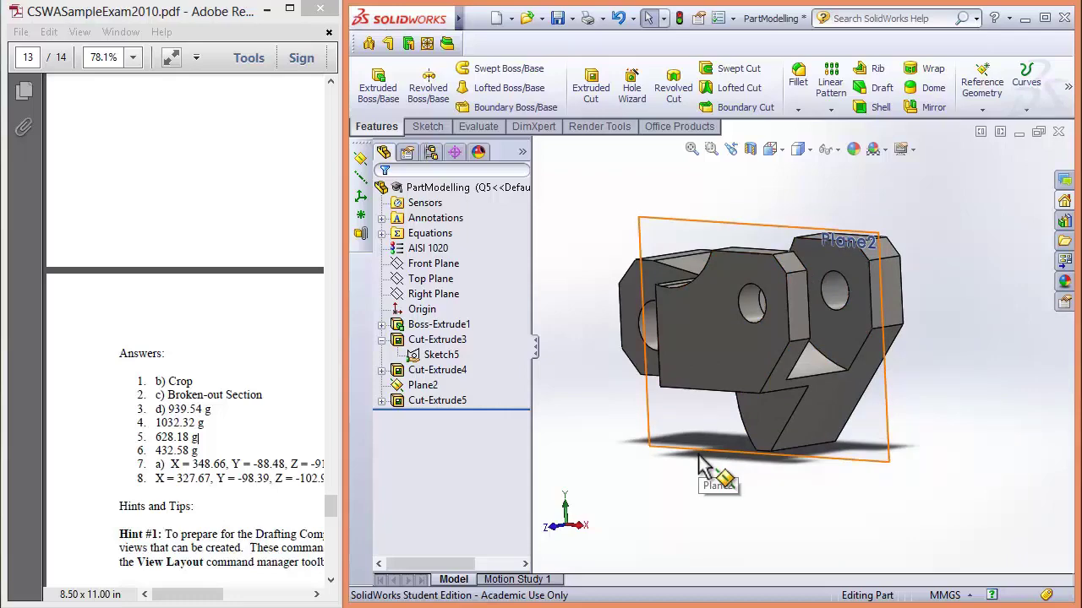
middle_drag(658, 475, 658, 505)
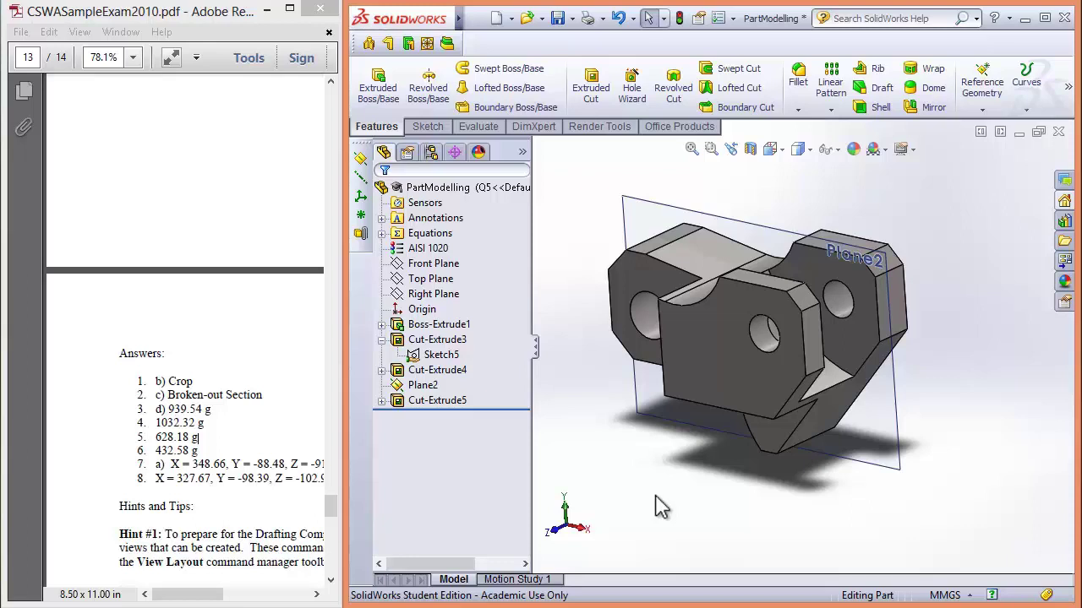